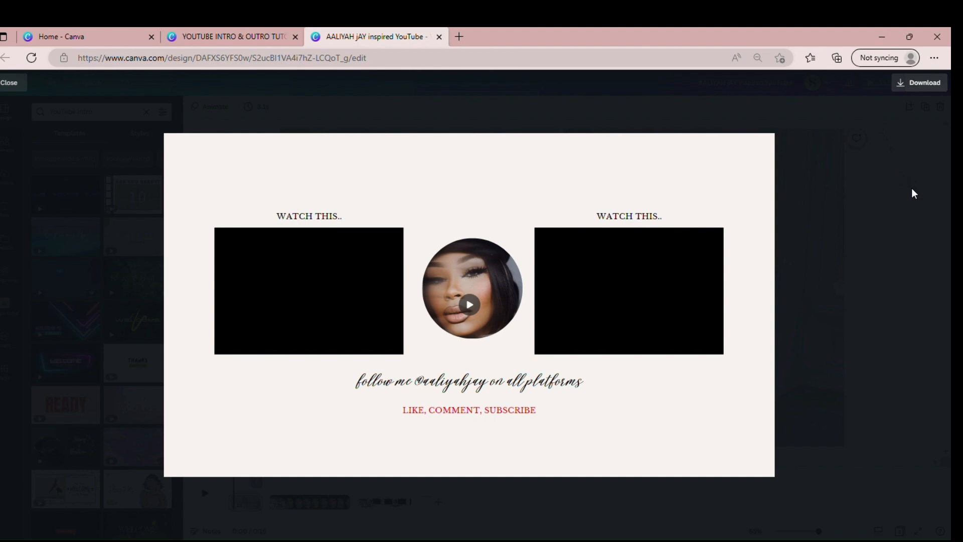
# Close the finished example's preview and bring up the blank YOUTUBE INTRO & OUTRO TUTORIAL DEMO design
pyautogui.click(896, 236)
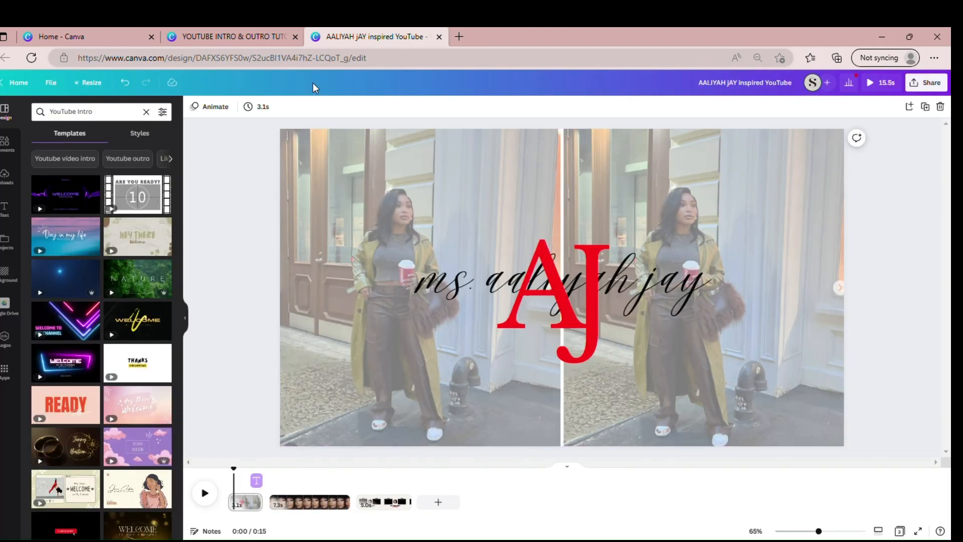
pyautogui.click(239, 29)
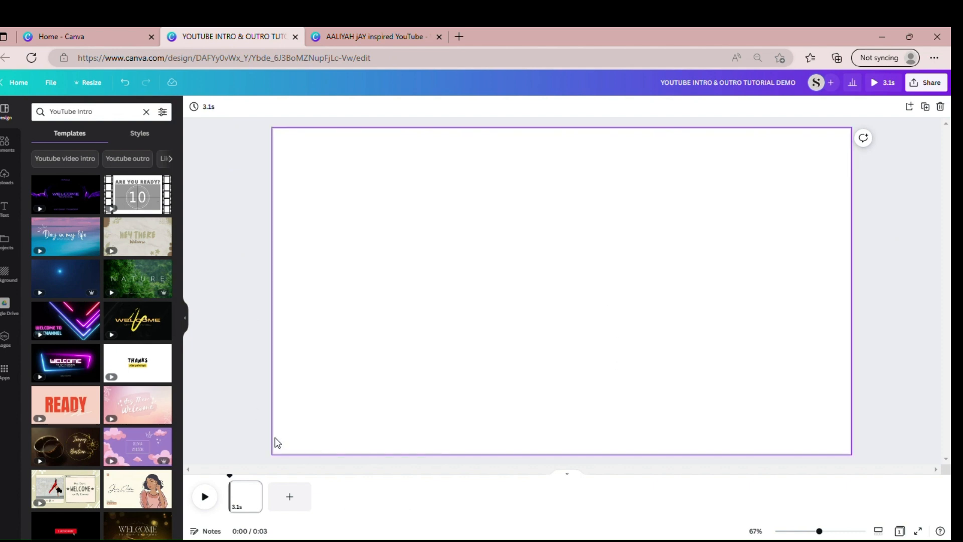
pyautogui.click(88, 42)
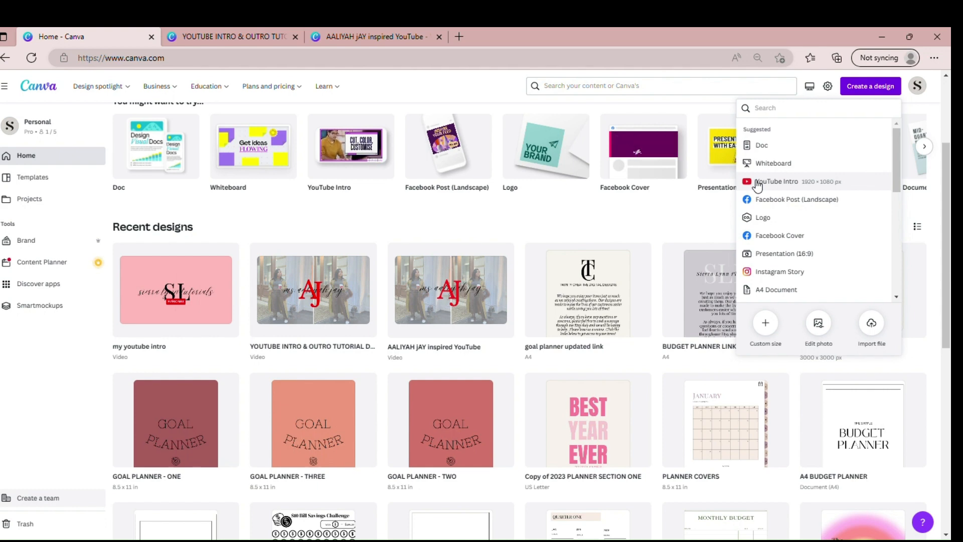
pyautogui.click(231, 31)
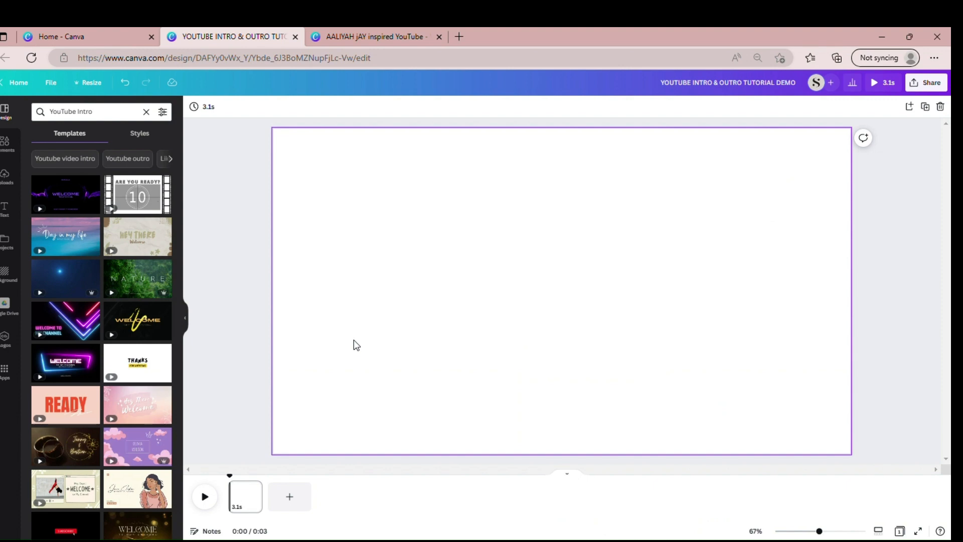
pyautogui.press('t')
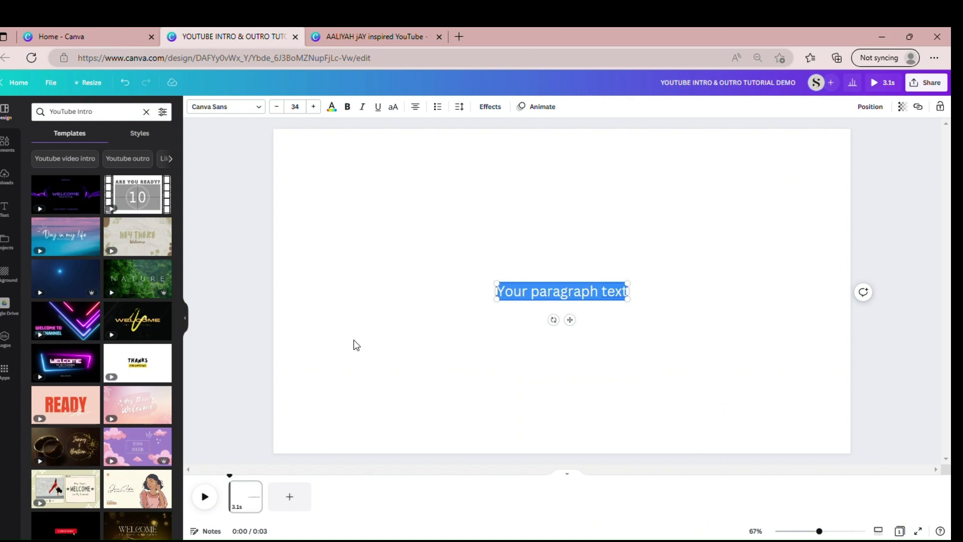
pyautogui.write('ms.')
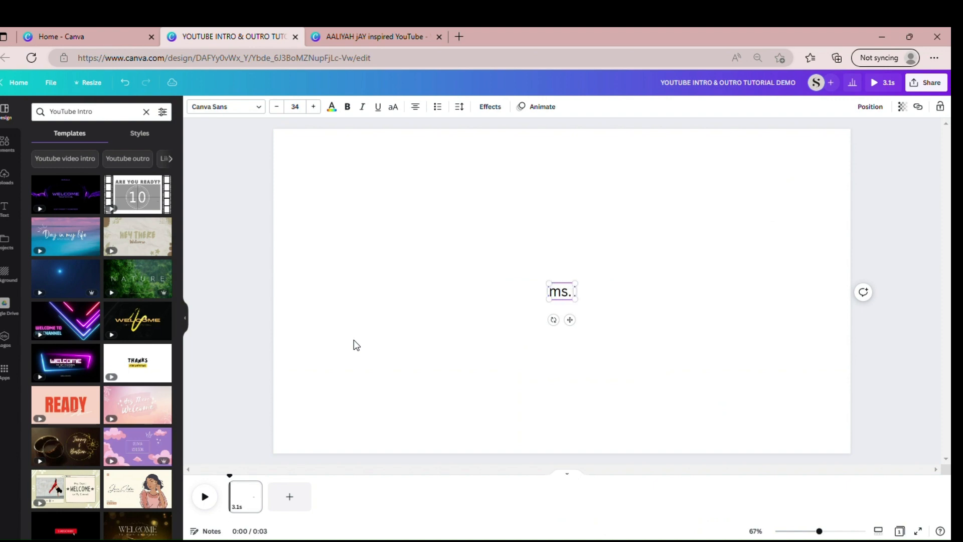
pyautogui.write(' alliyah jay')
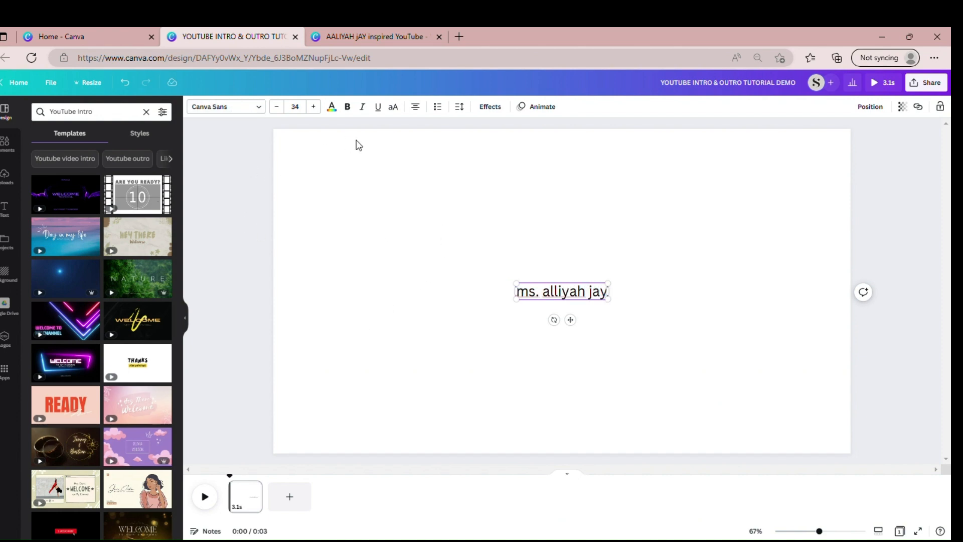
# Format the name text in Malibu Ring at size 107 and move it up to the middle of the page
pyautogui.click(308, 113)
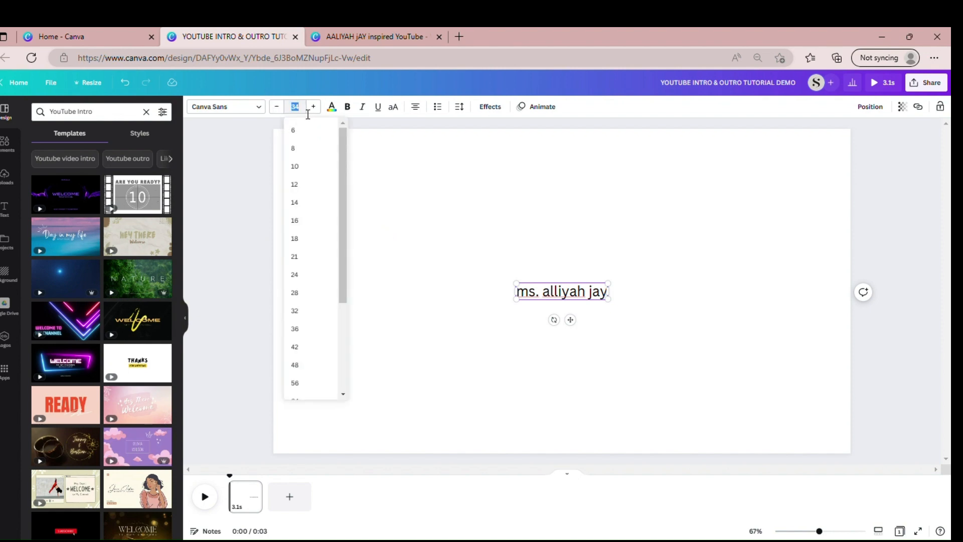
pyautogui.write('107')
pyautogui.press('Return')
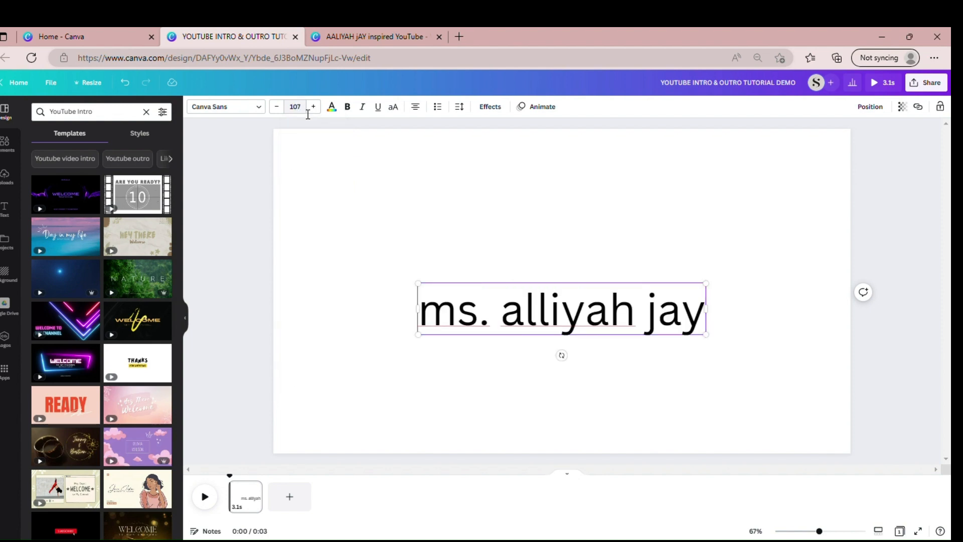
pyautogui.click(249, 109)
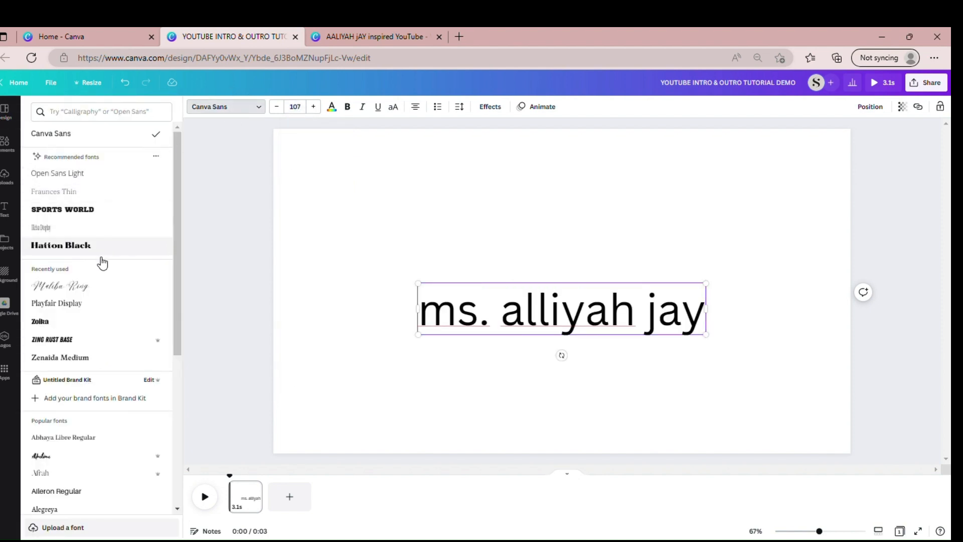
pyautogui.click(100, 288)
pyautogui.click(381, 264)
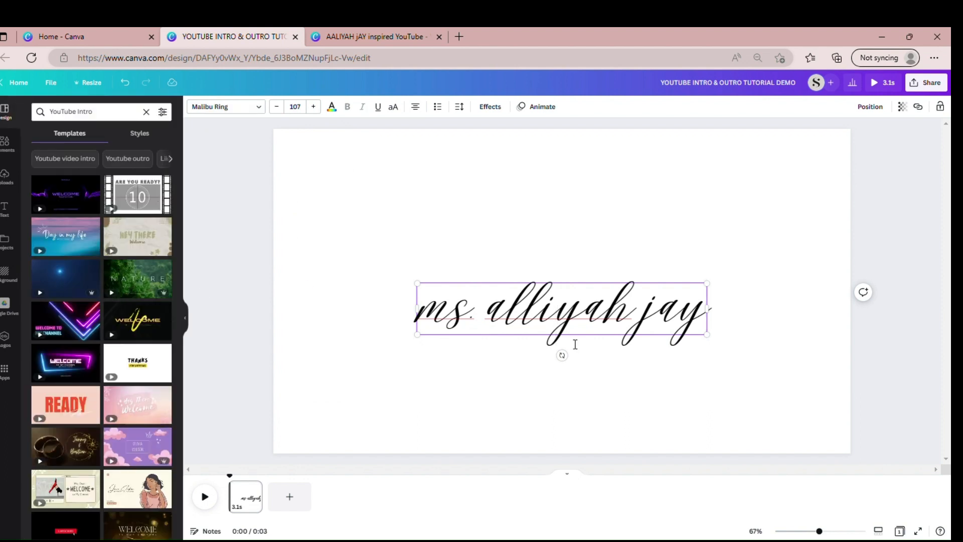
pyautogui.moveTo(577, 342); pyautogui.dragTo(574, 316)
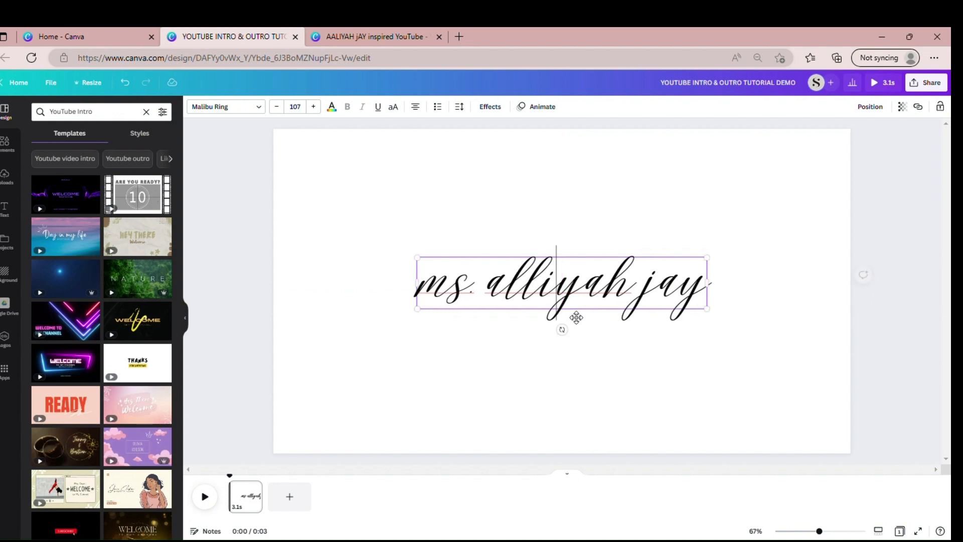
pyautogui.click(692, 227)
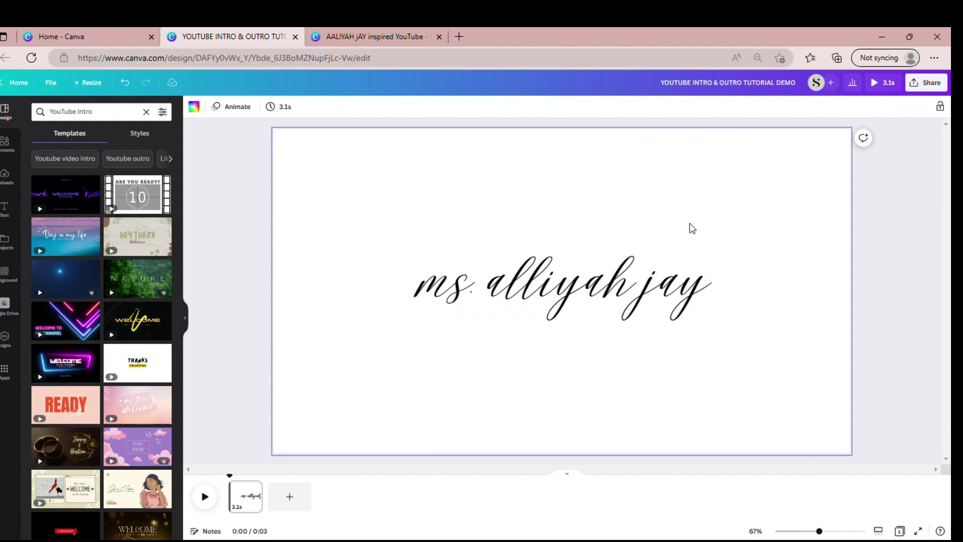
# Apply the Typewriter text animation on enter to the name text
pyautogui.click(624, 261)
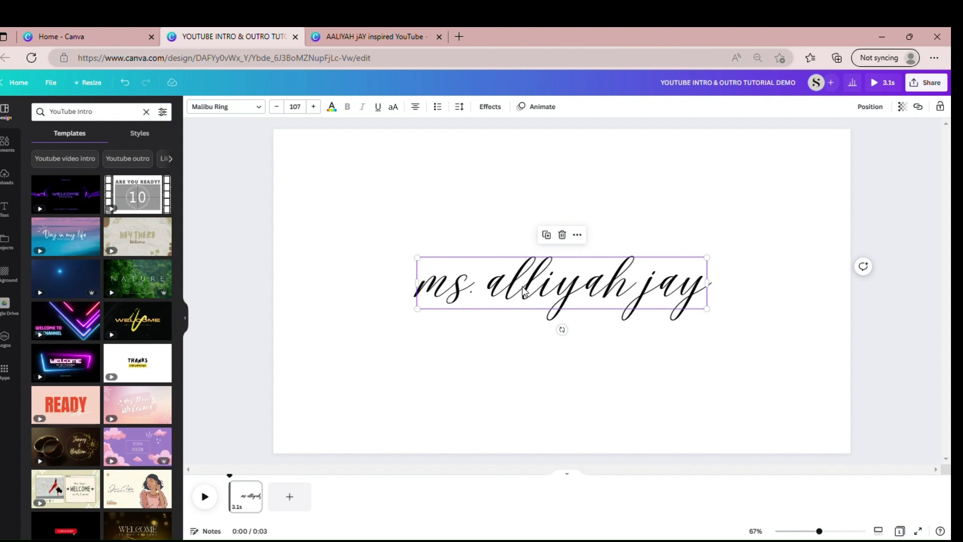
pyautogui.click(536, 118)
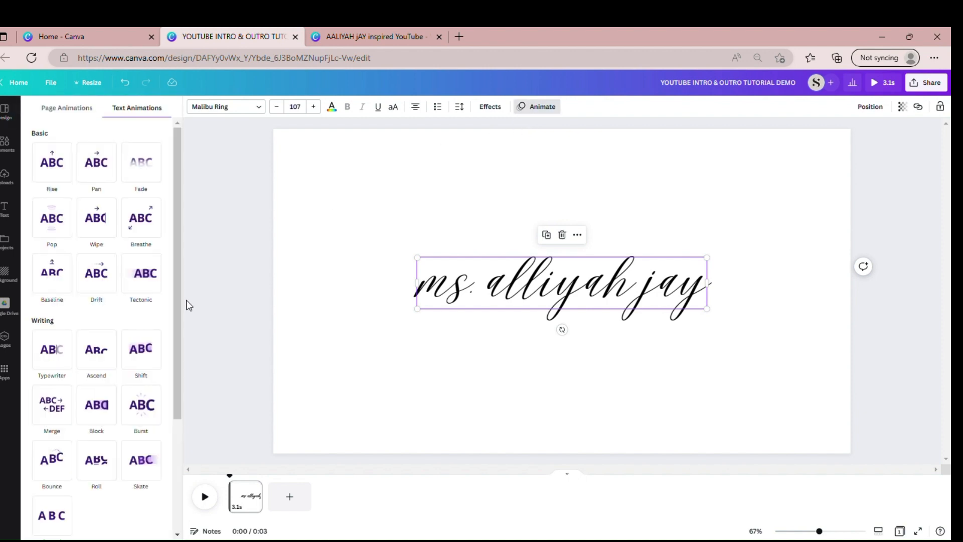
pyautogui.click(53, 347)
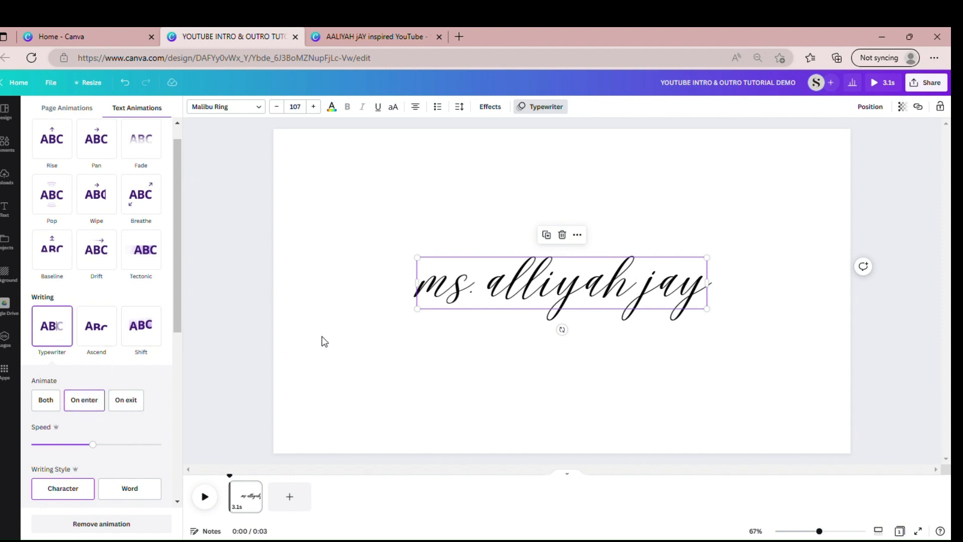
pyautogui.press('Escape')
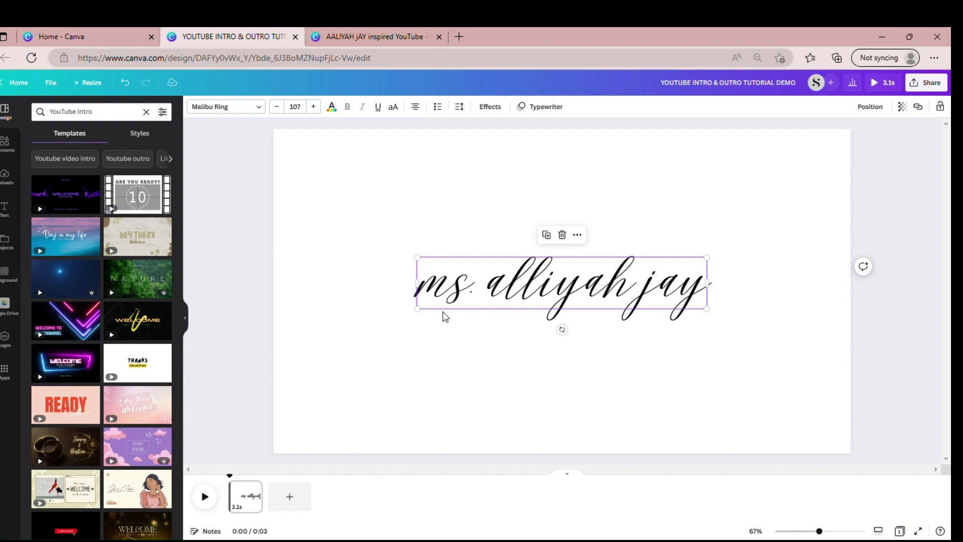
# Show the name text's timing on the timeline
pyautogui.click(577, 236)
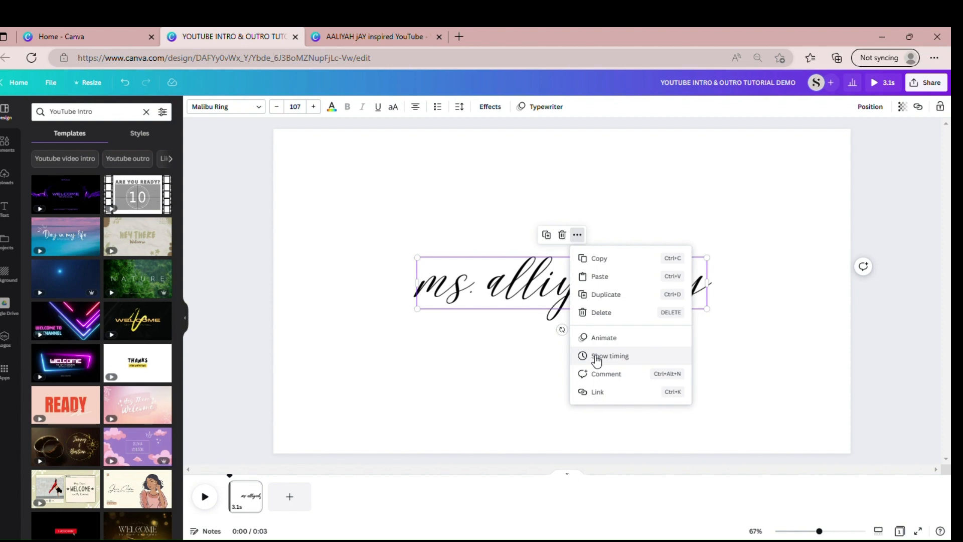
pyautogui.click(517, 314)
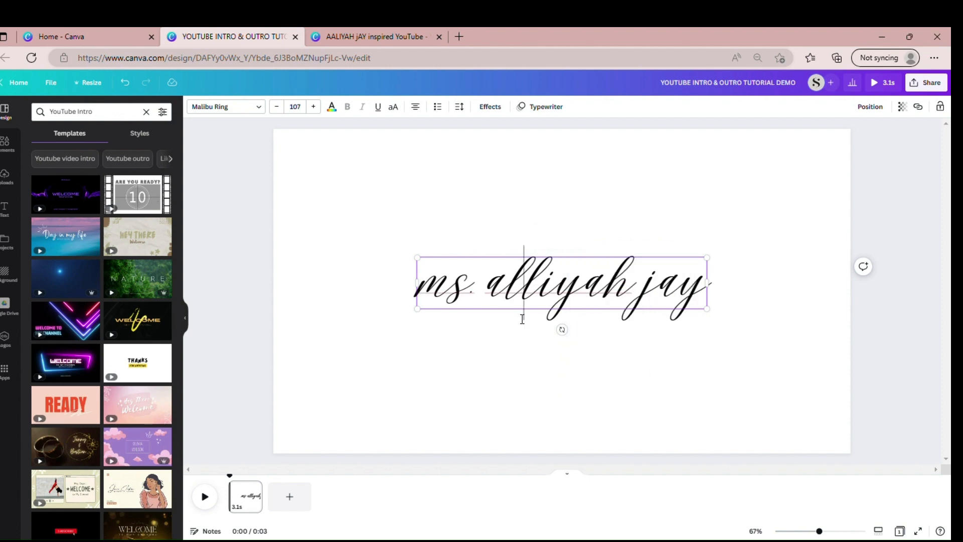
pyautogui.click(673, 242)
pyautogui.click(650, 280)
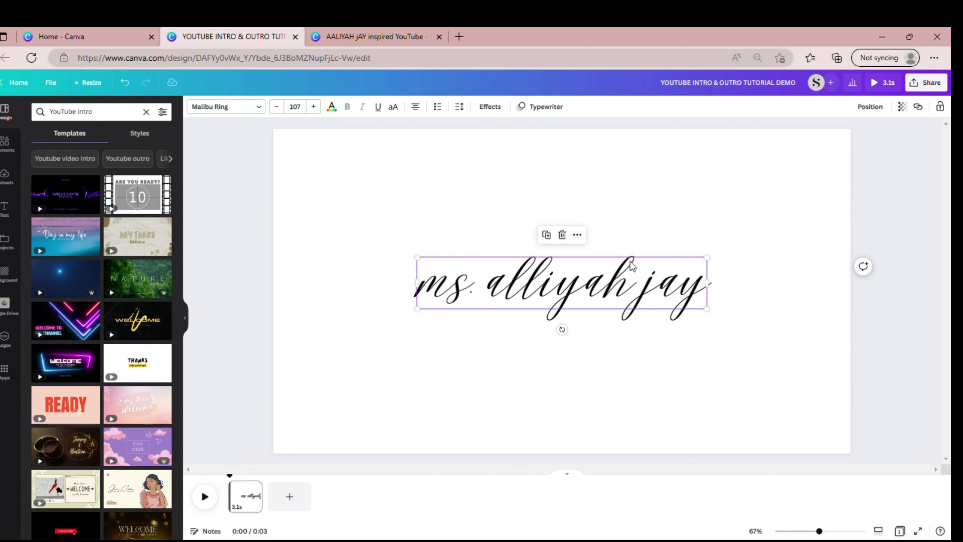
pyautogui.rightClick(641, 291)
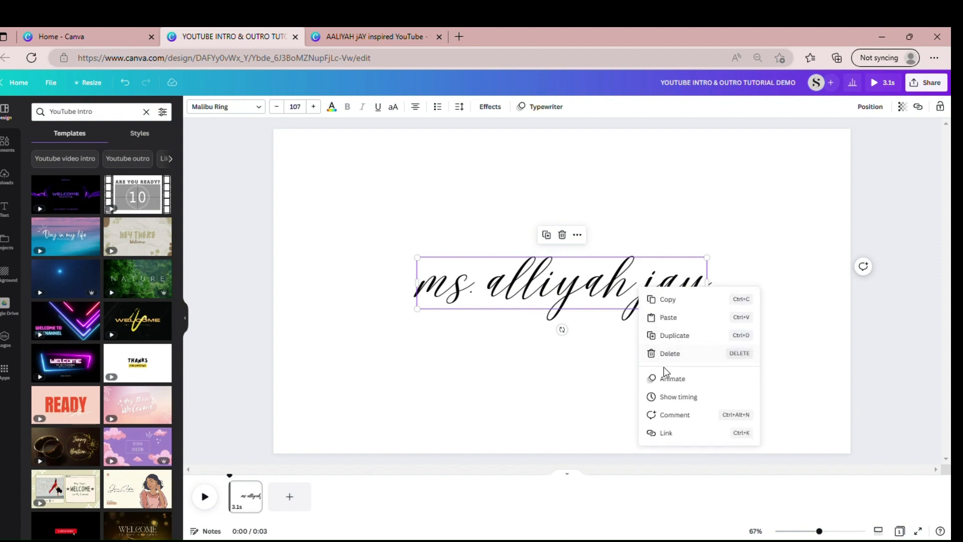
pyautogui.click(667, 396)
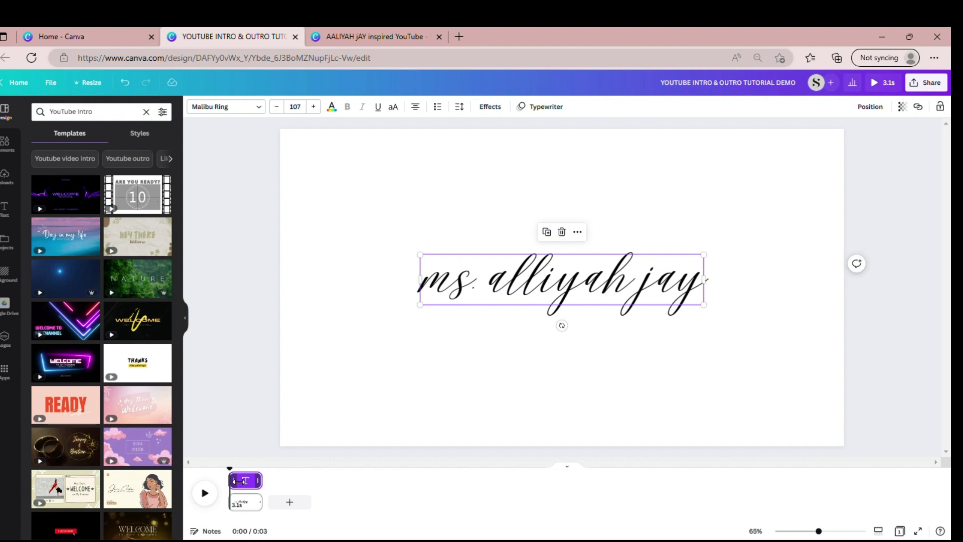
# Shorten the name text's timing bar so the text starts at 2.0 s and stays until the page ends
pyautogui.moveTo(239, 481); pyautogui.dragTo(245, 482)
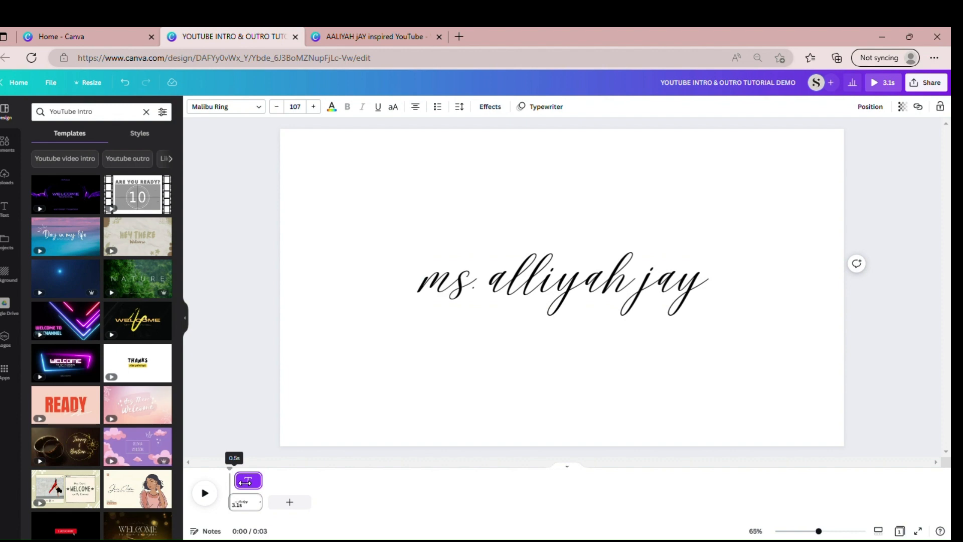
pyautogui.moveTo(245, 482); pyautogui.dragTo(260, 486)
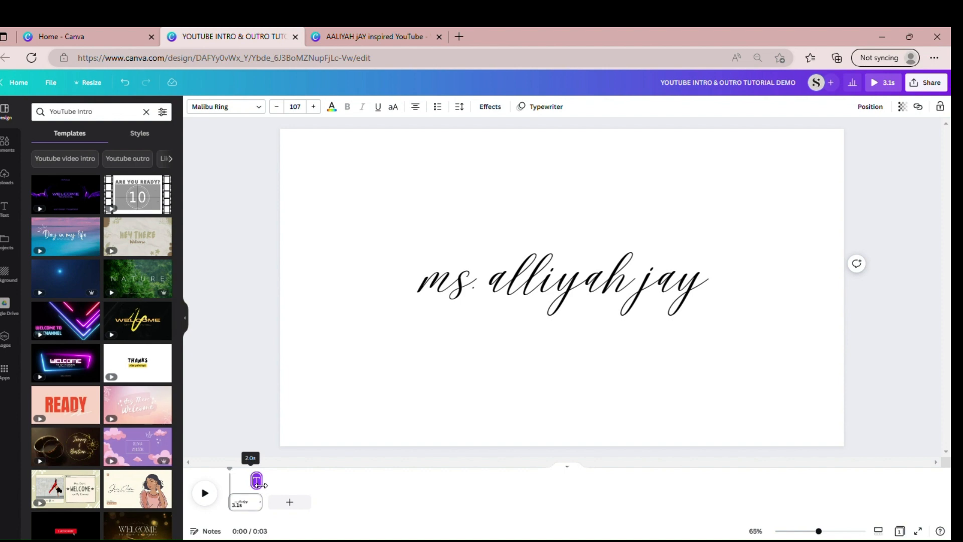
pyautogui.moveTo(261, 485); pyautogui.dragTo(262, 485)
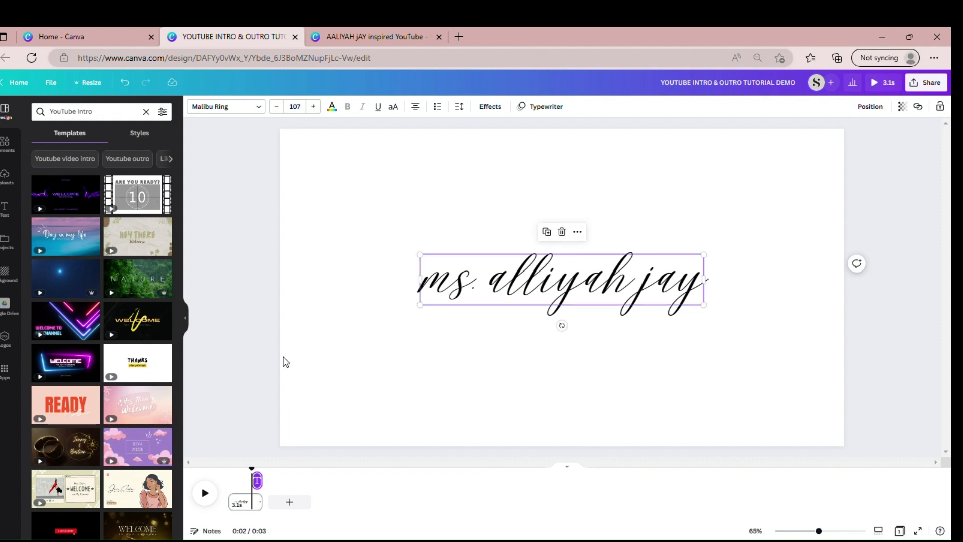
# Add a second text box and place it just below the name text
pyautogui.click(227, 349)
pyautogui.hotkey('ctrl', 'z')
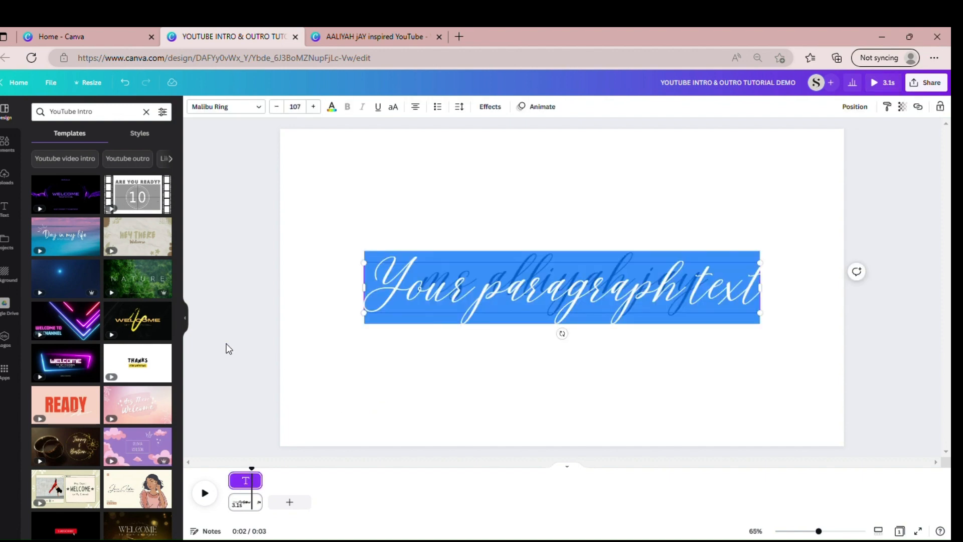
pyautogui.doubleClick(545, 328)
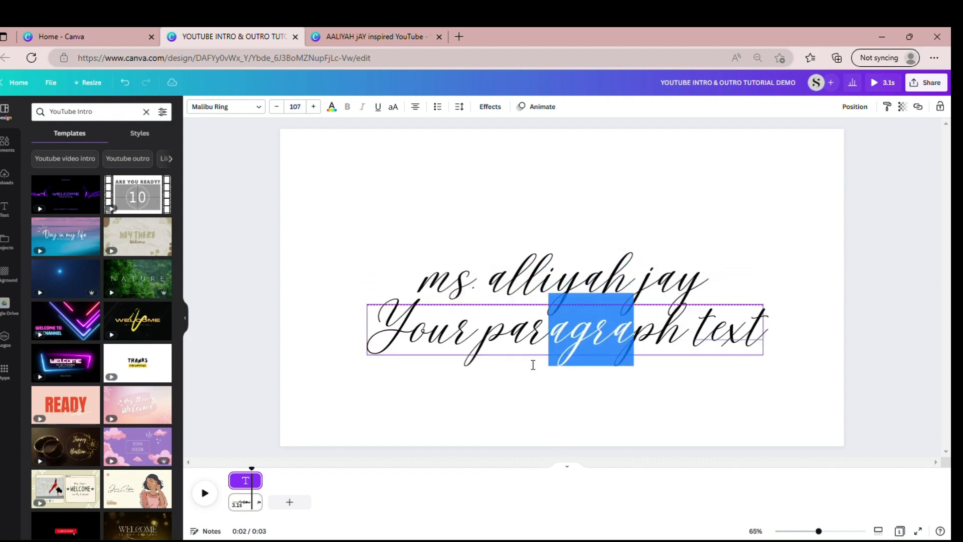
# Set the new text box's font to Libre Baskerville and its size to 294
pyautogui.click(262, 113)
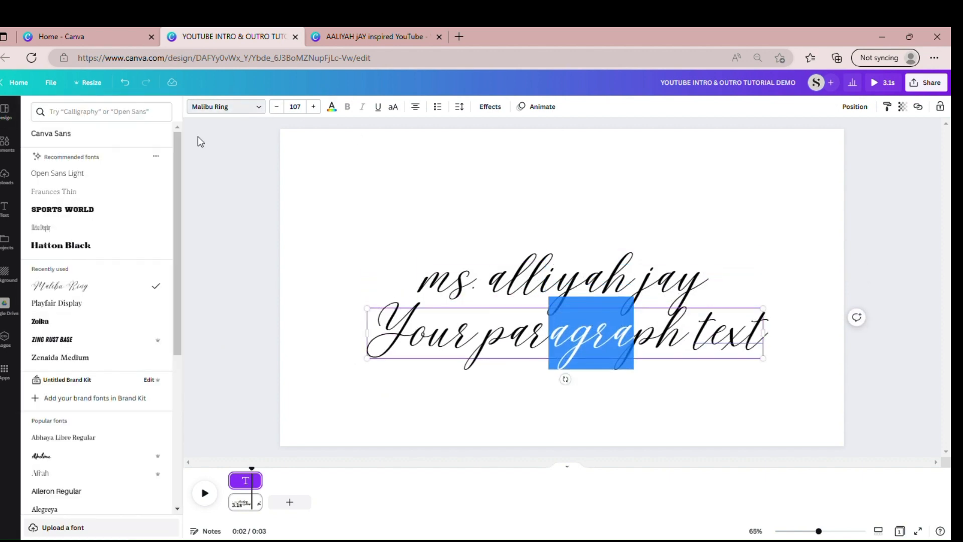
pyautogui.click(131, 117)
pyautogui.write('libre')
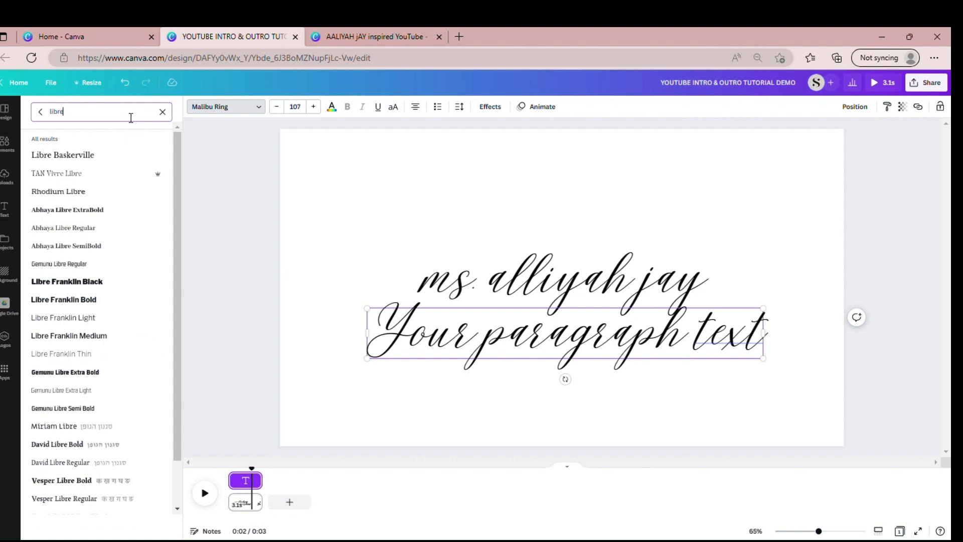
pyautogui.click(91, 153)
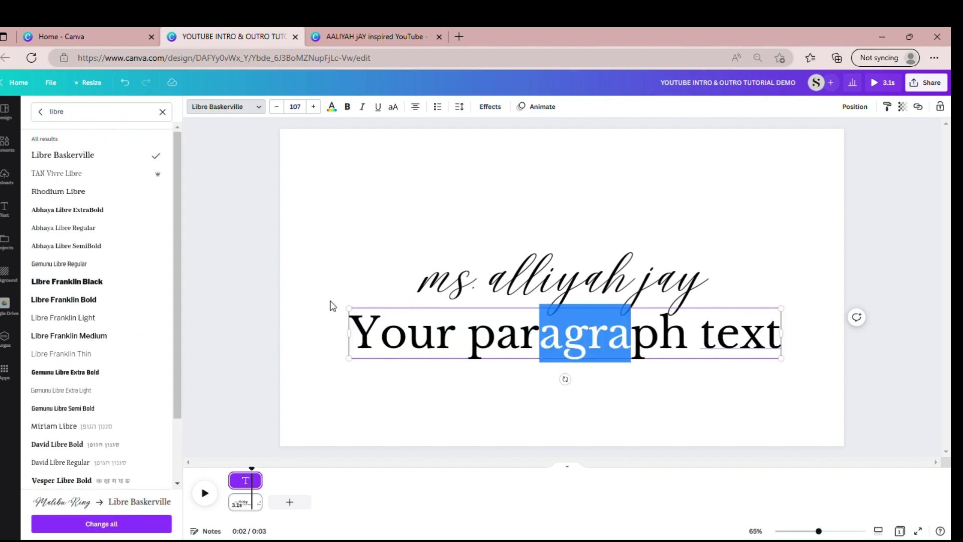
pyautogui.click(304, 109)
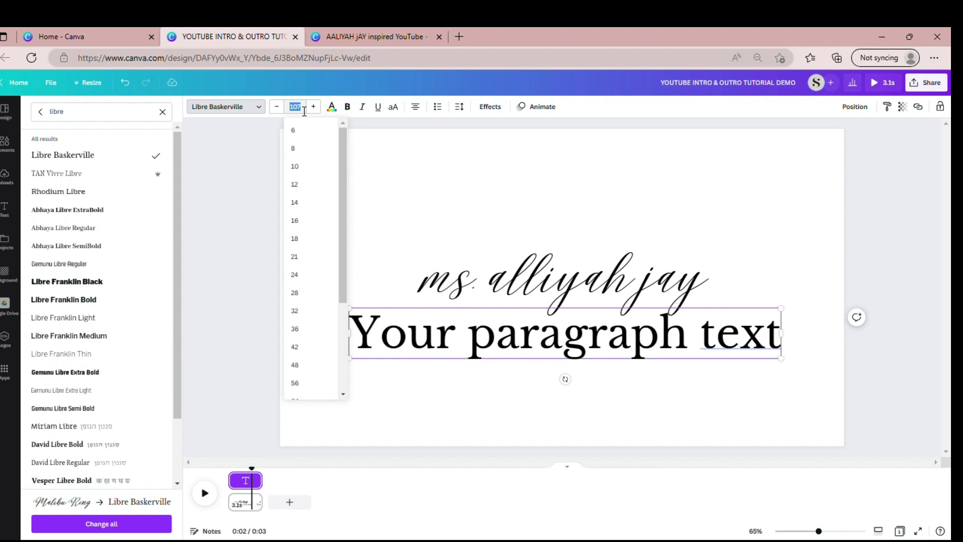
pyautogui.write('294')
pyautogui.press('Return')
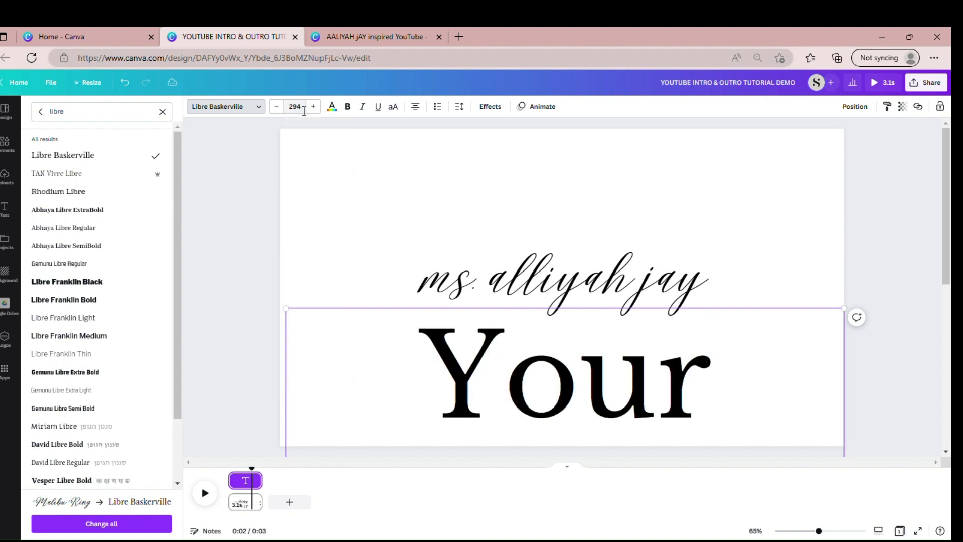
# Replace the placeholder text with an uppercase "A" and place it over the first part of the name
pyautogui.doubleClick(476, 415)
pyautogui.write('a')
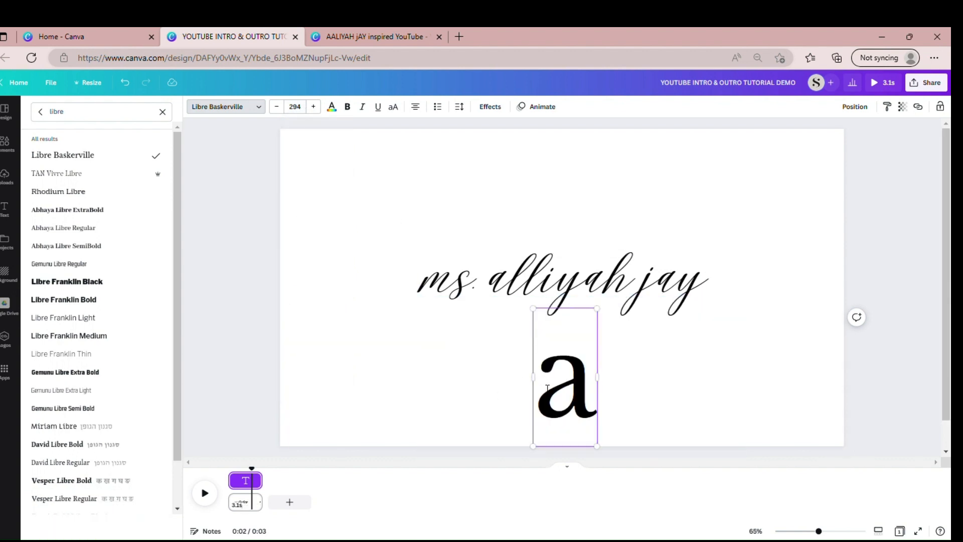
pyautogui.click(646, 393)
pyautogui.moveTo(581, 390); pyautogui.dragTo(552, 289)
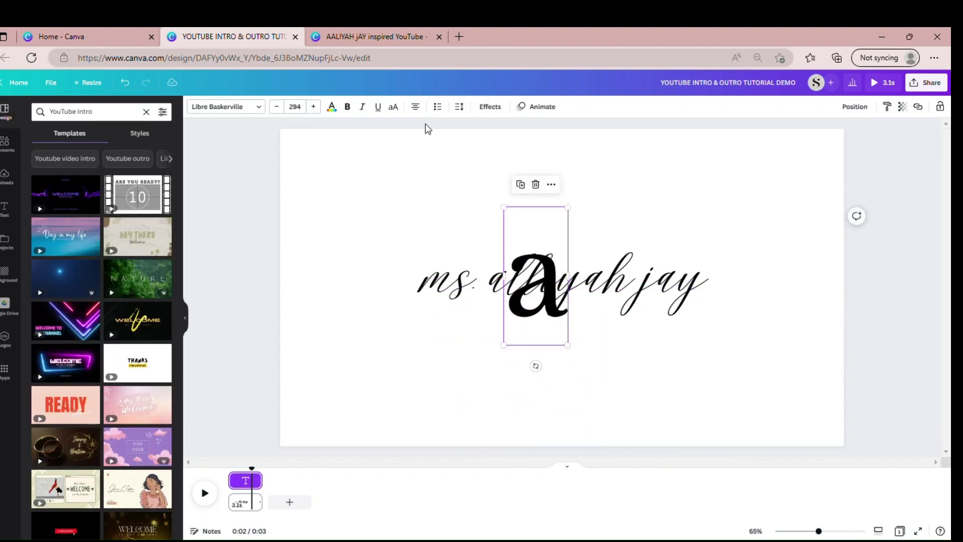
pyautogui.click(394, 107)
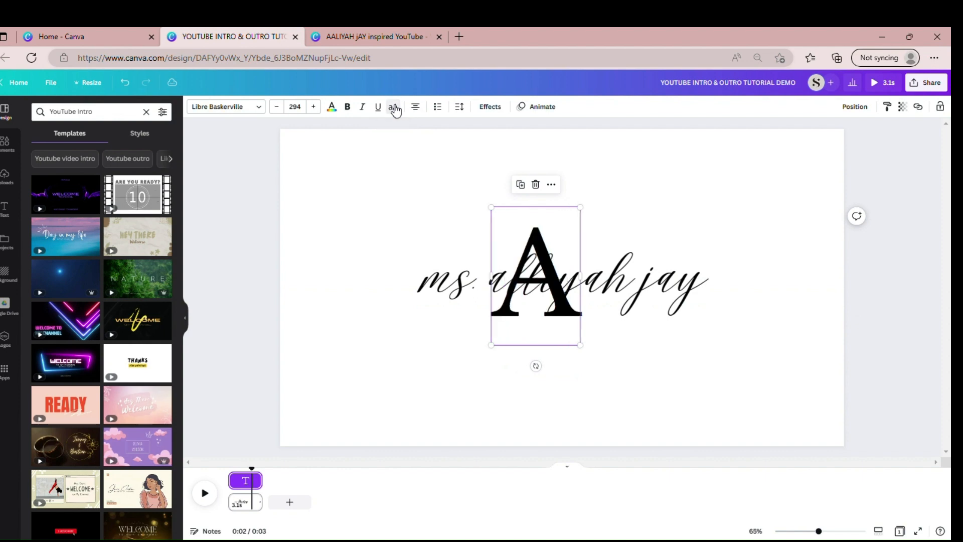
# Shift the "A" slightly toward the middle of the name, duplicate it, and place the copy just beside the original
pyautogui.moveTo(549, 335); pyautogui.dragTo(566, 345)
pyautogui.click(679, 398)
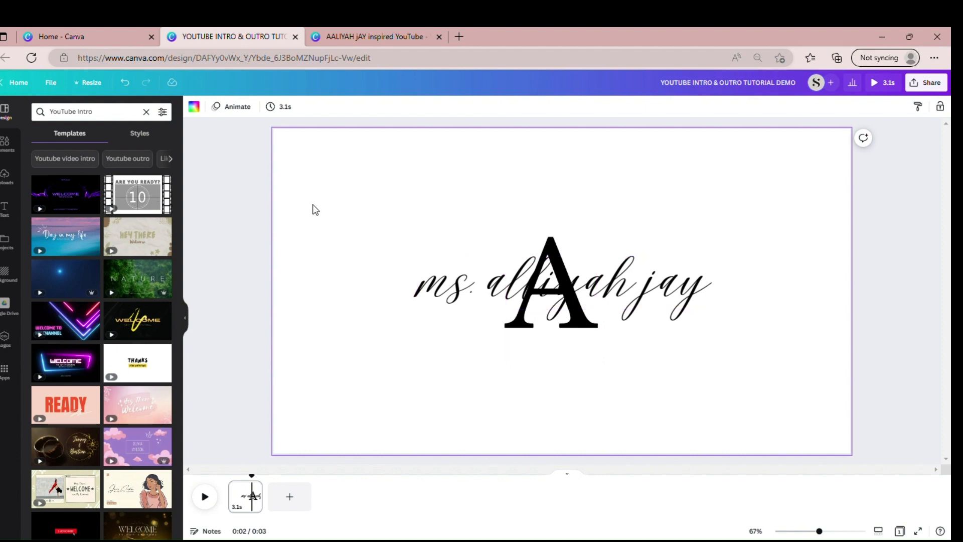
pyautogui.click(522, 330)
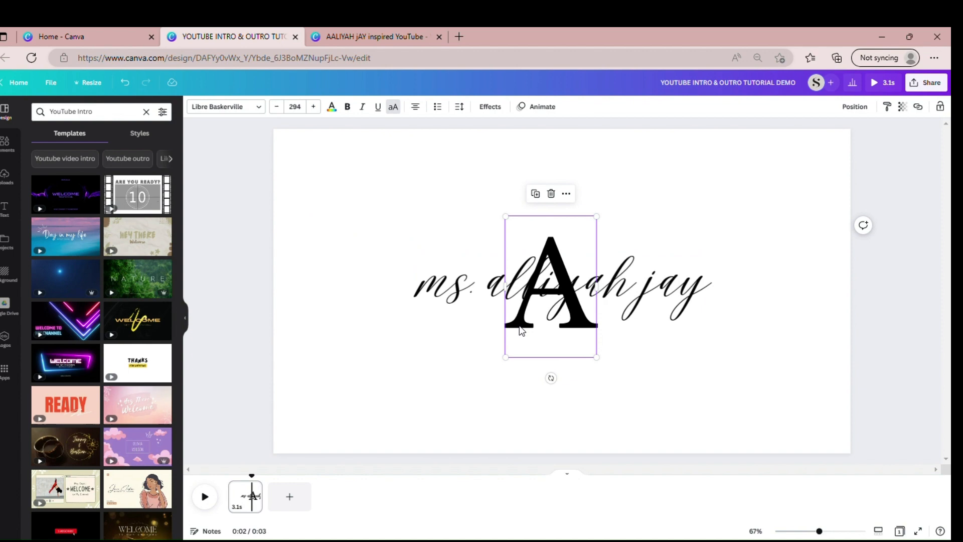
pyautogui.click(539, 202)
pyautogui.moveTo(557, 324); pyautogui.dragTo(605, 317)
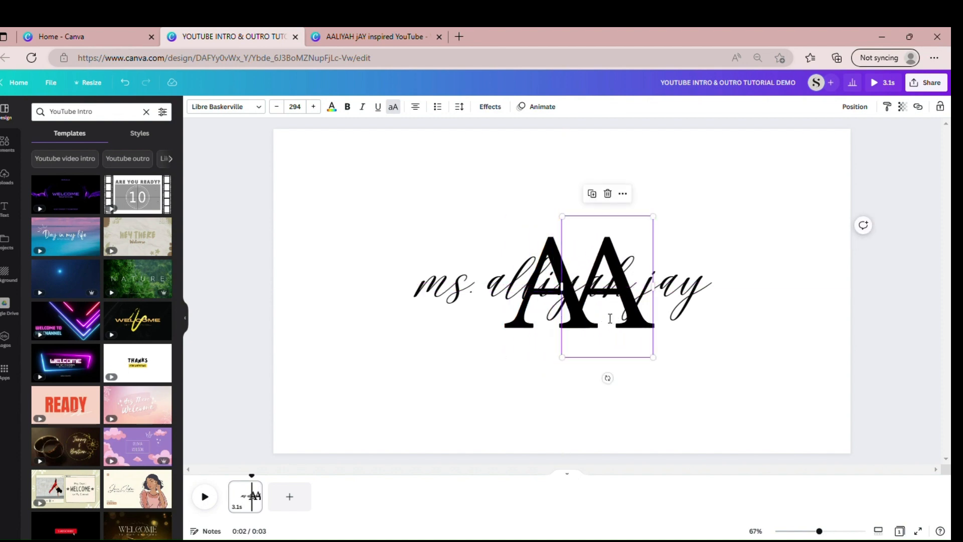
# Replace the duplicated letter's text with an uppercase "J"
pyautogui.click(605, 317)
pyautogui.write('J')
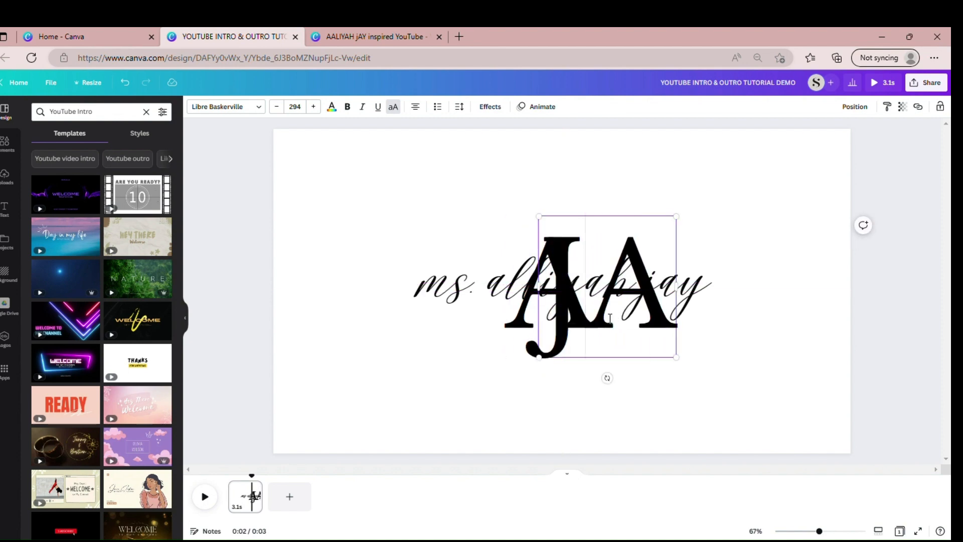
pyautogui.press('BackSpace')
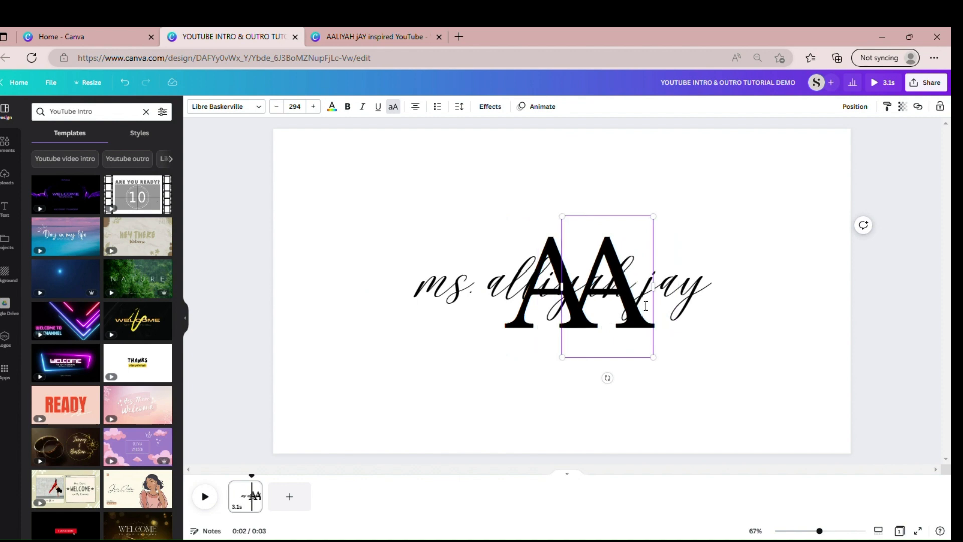
pyautogui.press('Delete')
pyautogui.write('J')
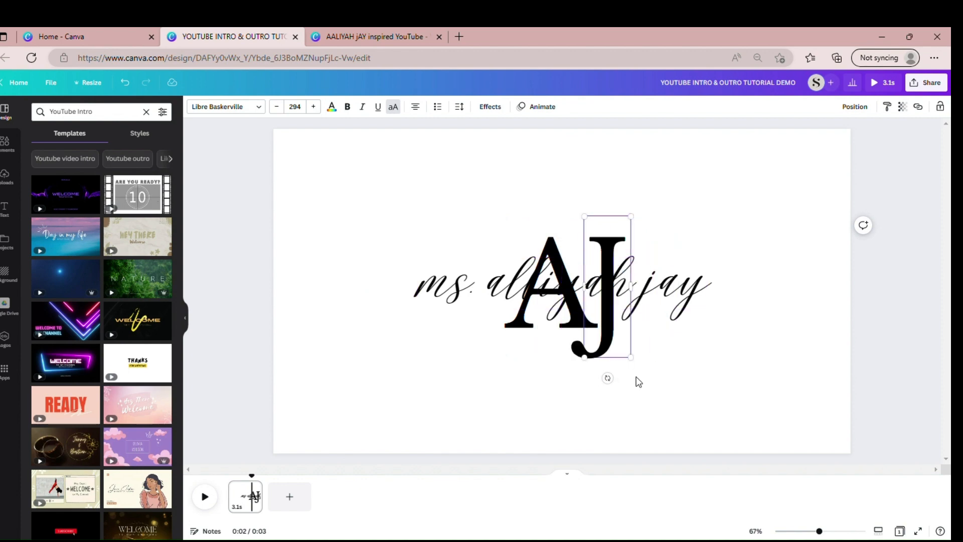
pyautogui.click(657, 387)
# Move the "J" lower and closer so its upper serif overlaps the "A", and nudge the "A" to match
pyautogui.moveTo(544, 323); pyautogui.dragTo(544, 327)
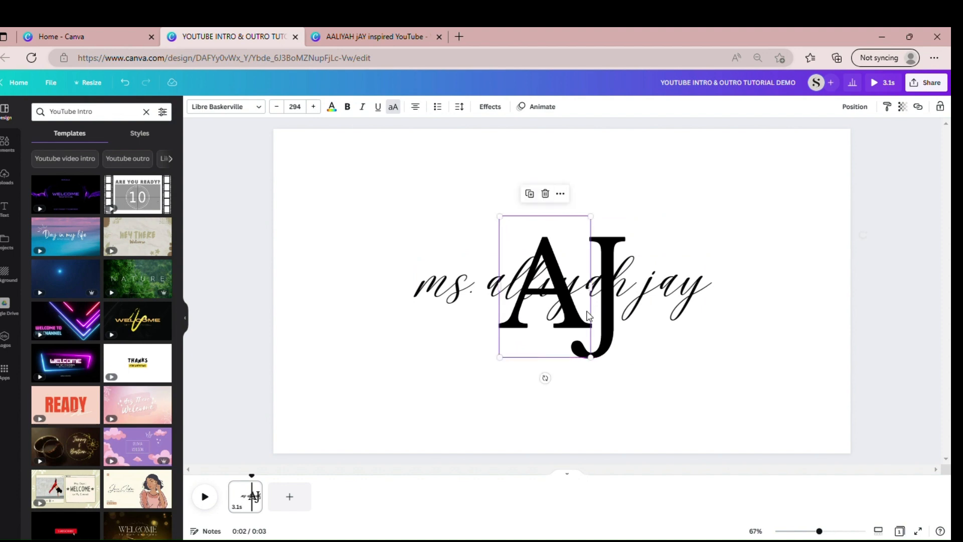
pyautogui.moveTo(612, 331); pyautogui.dragTo(595, 346)
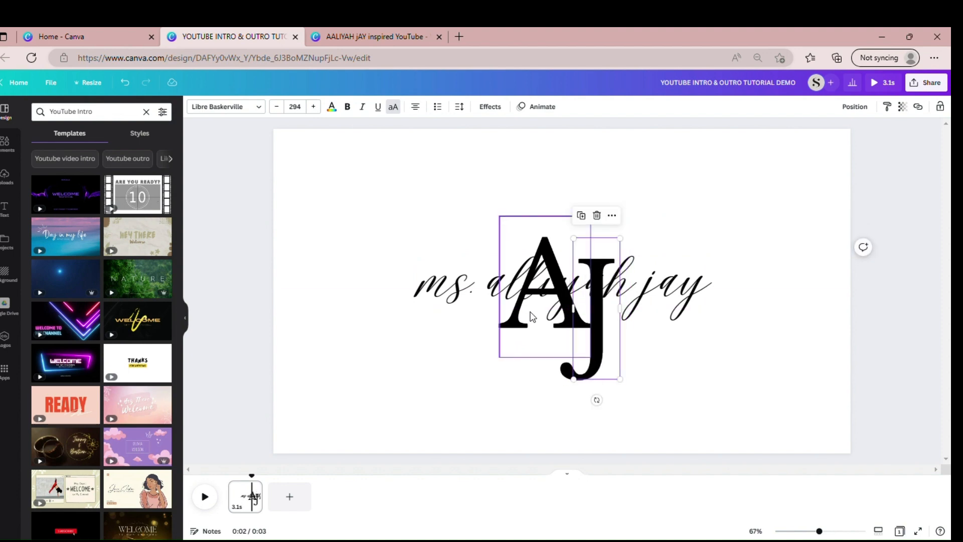
pyautogui.moveTo(531, 313); pyautogui.dragTo(538, 317)
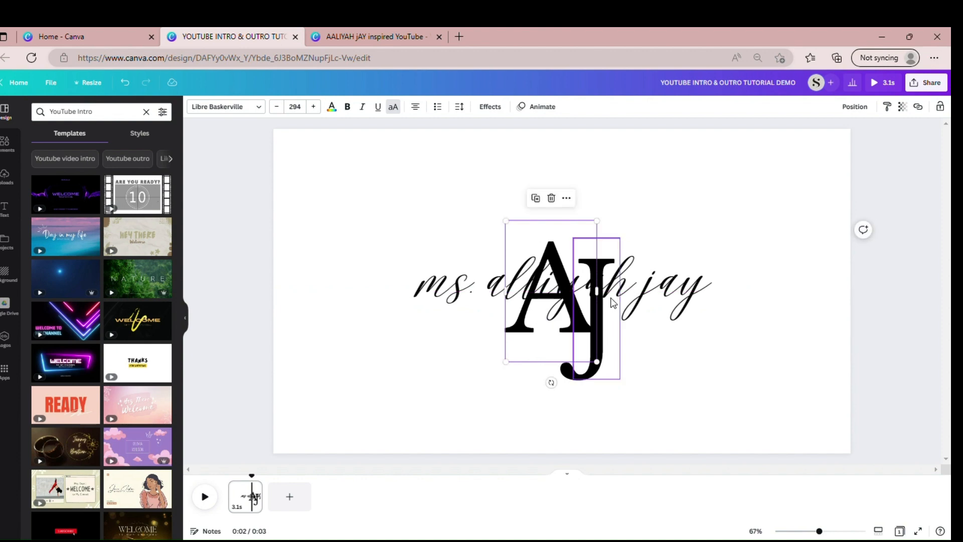
# Try aligning the "J" to the horizontal center of the page
pyautogui.click(612, 327)
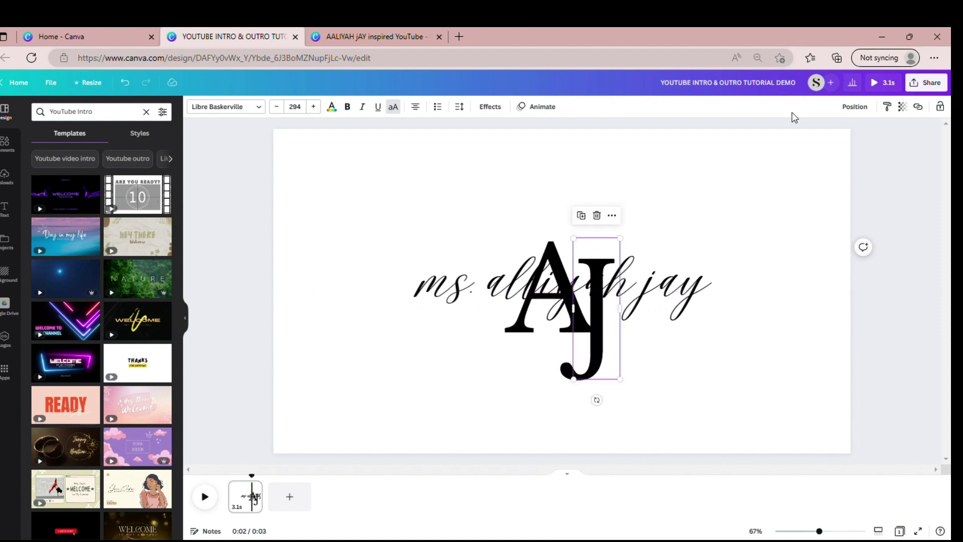
pyautogui.click(848, 107)
pyautogui.click(804, 189)
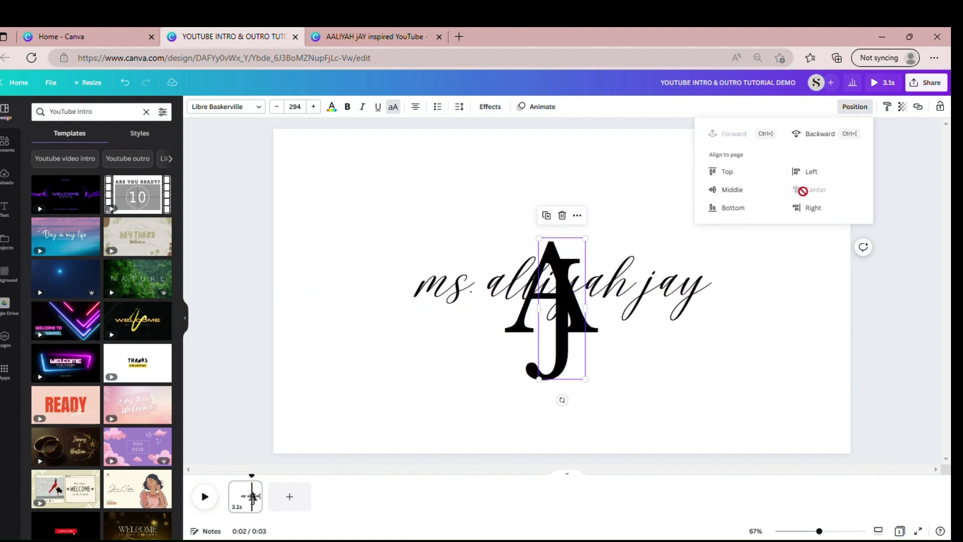
# Reposition the "A" and "J" as an overlapping monogram centered over the name, with the "J" sitting lower
pyautogui.moveTo(524, 325); pyautogui.dragTo(504, 324)
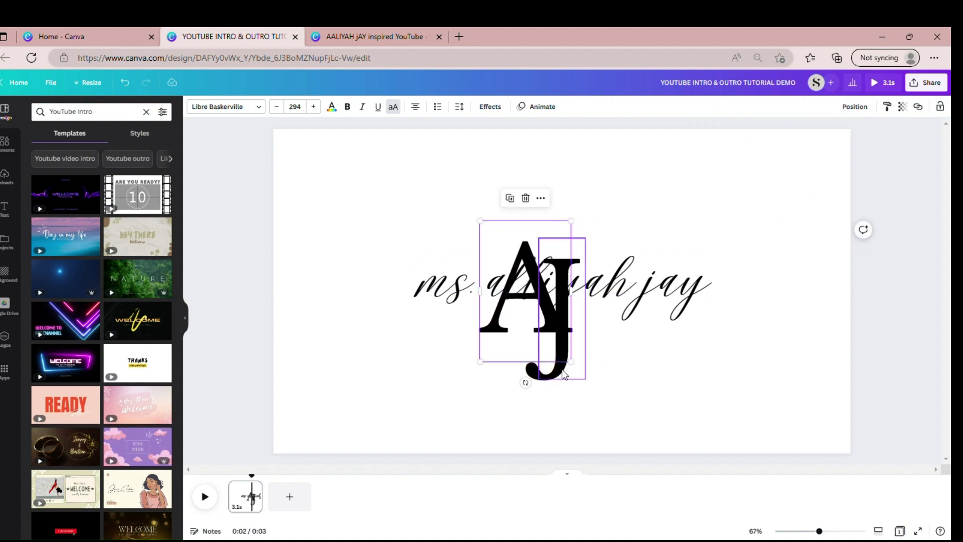
pyautogui.moveTo(565, 365); pyautogui.dragTo(582, 358)
pyautogui.moveTo(525, 332); pyautogui.dragTo(514, 325)
pyautogui.click(710, 170)
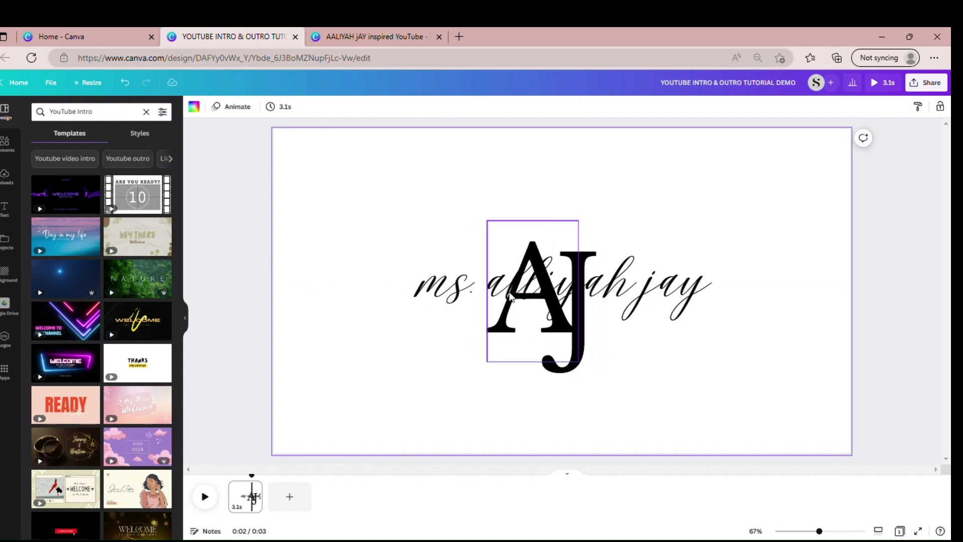
pyautogui.moveTo(569, 266); pyautogui.dragTo(595, 275)
pyautogui.moveTo(525, 299); pyautogui.dragTo(525, 295)
pyautogui.click(689, 172)
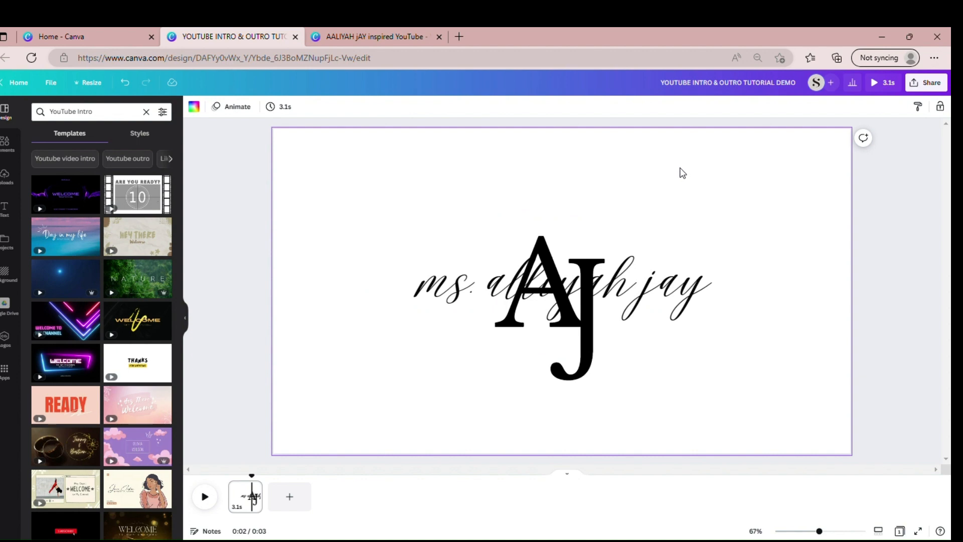
# Compare the initials' placement and color with the finished AALIYAH jAY inspired YouTube design, and return to the tutorial demo design
pyautogui.click(366, 43)
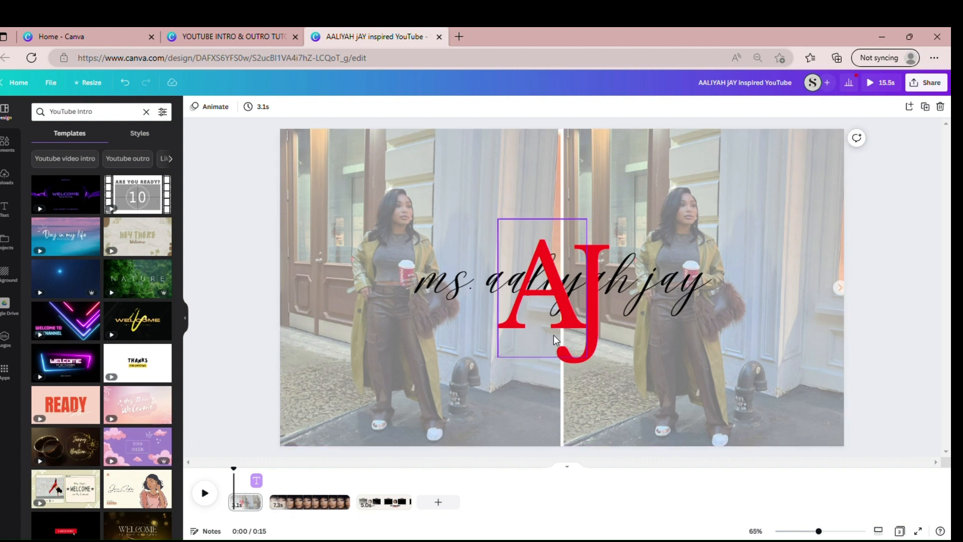
pyautogui.click(231, 36)
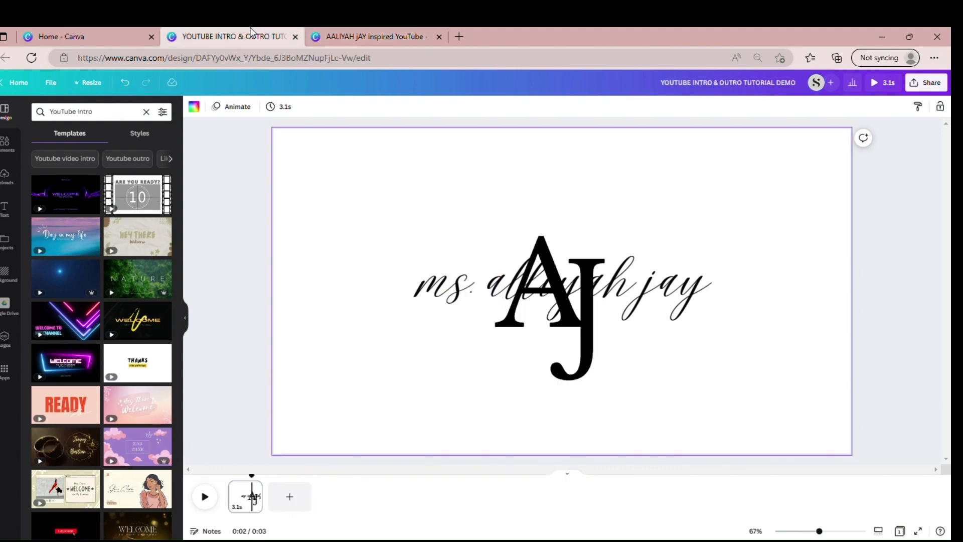
pyautogui.click(562, 293)
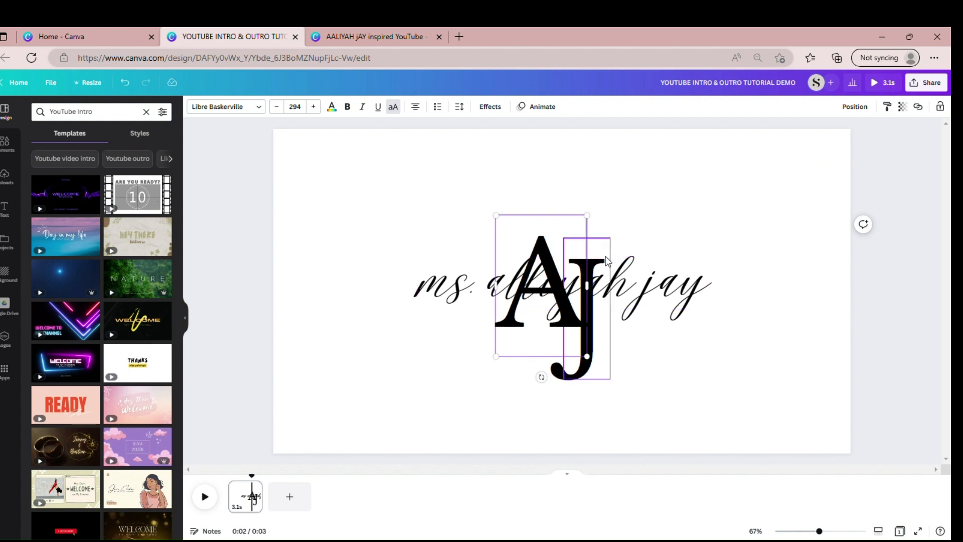
# Show rulers and guides and place a vertical guide through the horizontal center of the page
pyautogui.click(53, 83)
pyautogui.moveTo(101, 190)
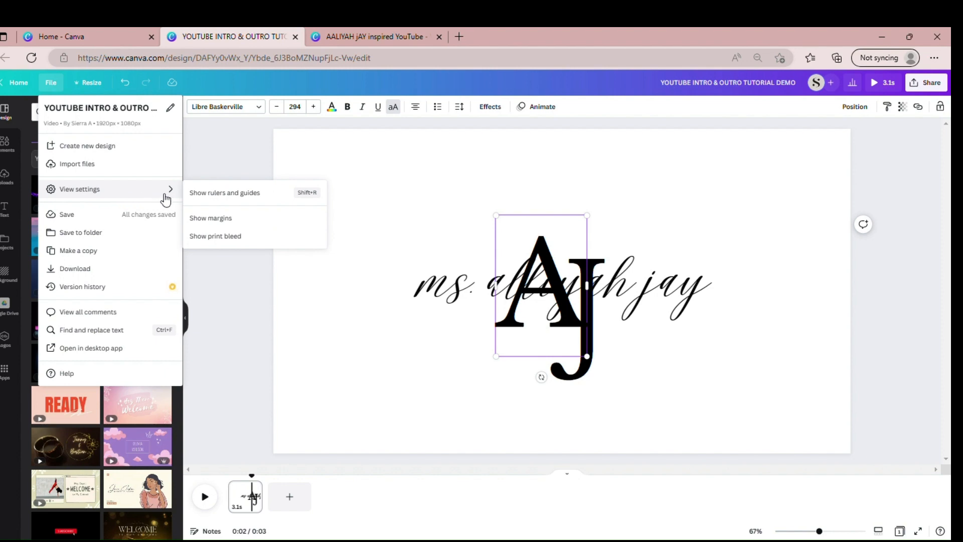
pyautogui.click(193, 196)
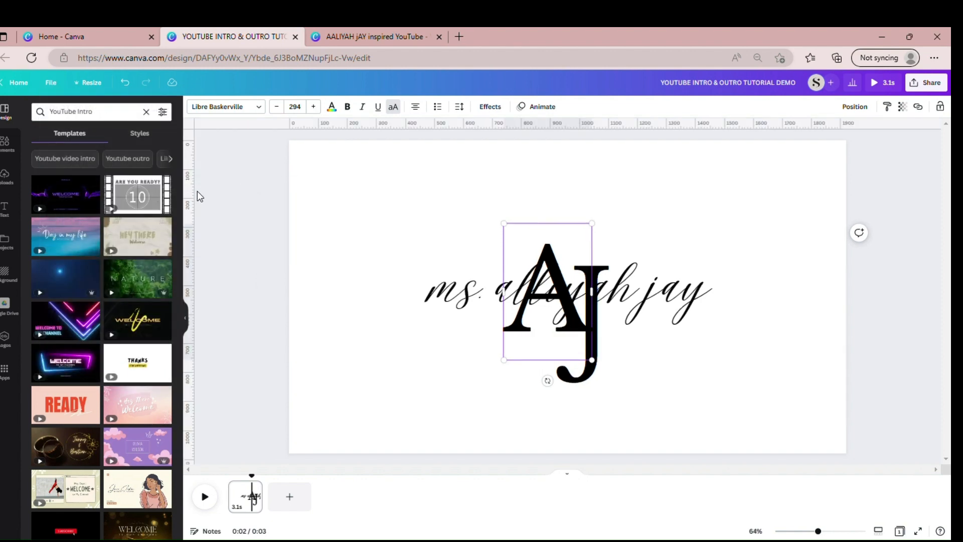
pyautogui.moveTo(200, 198); pyautogui.dragTo(574, 209)
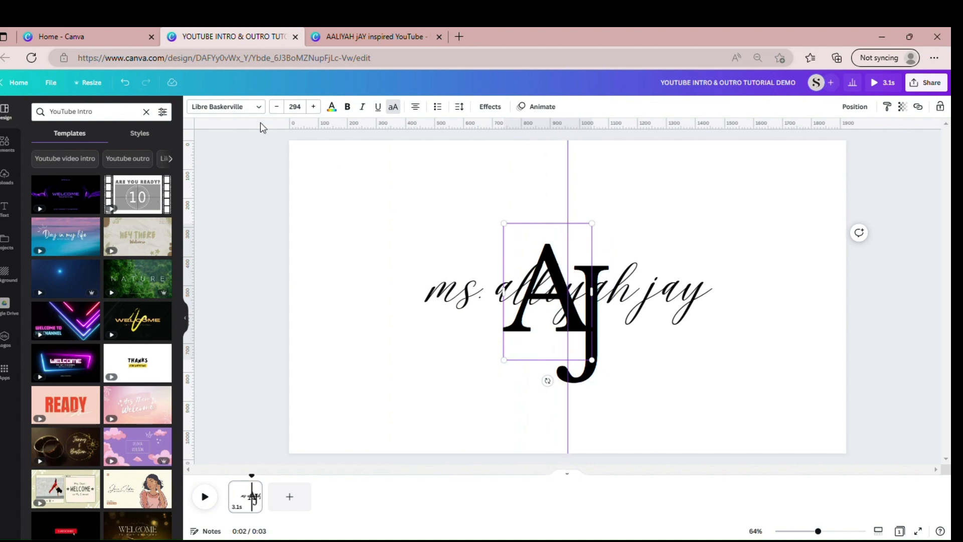
# Hide the rulers and guides again
pyautogui.click(60, 89)
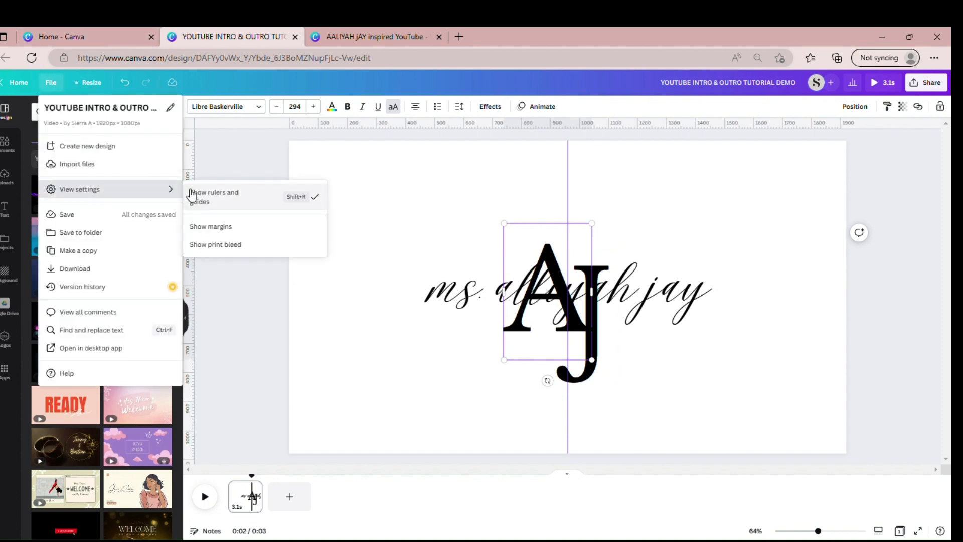
pyautogui.click(188, 196)
pyautogui.click(239, 263)
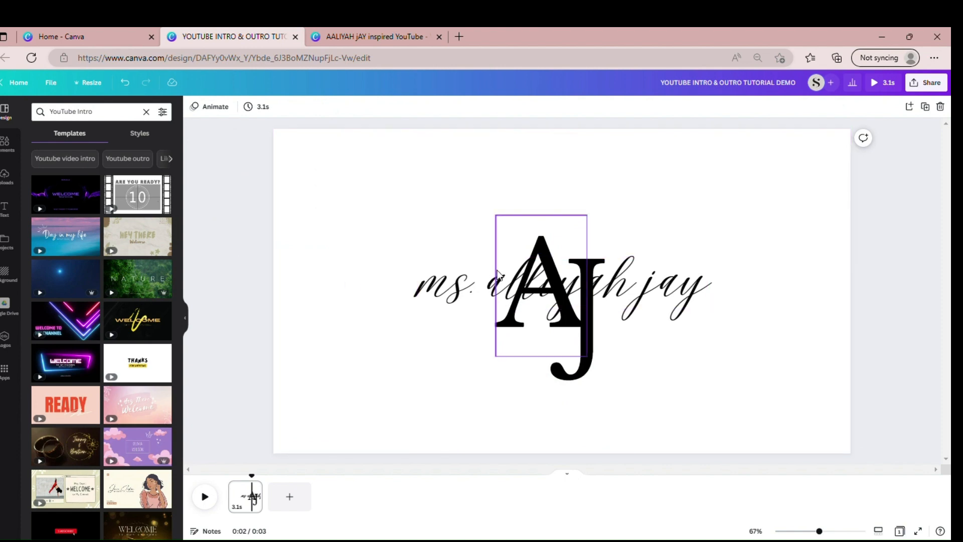
# Search the colors for "red" and apply the bright red result to both the "A" and the "J"
pyautogui.click(465, 282)
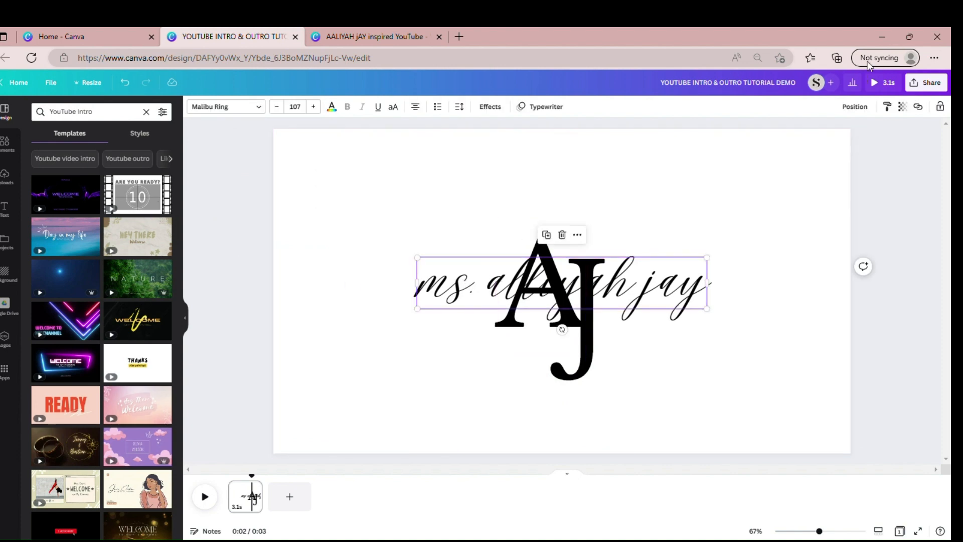
pyautogui.click(726, 227)
pyautogui.click(498, 321)
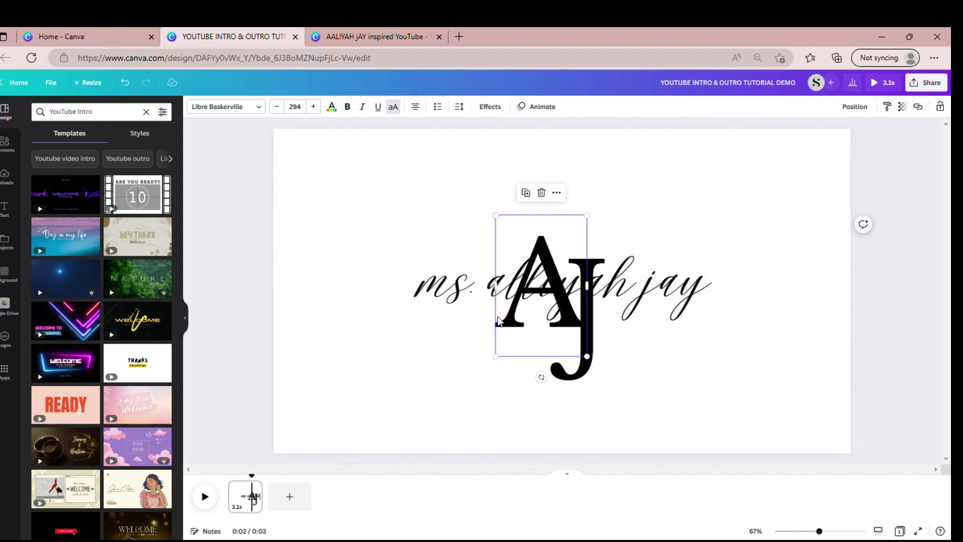
pyautogui.click(332, 106)
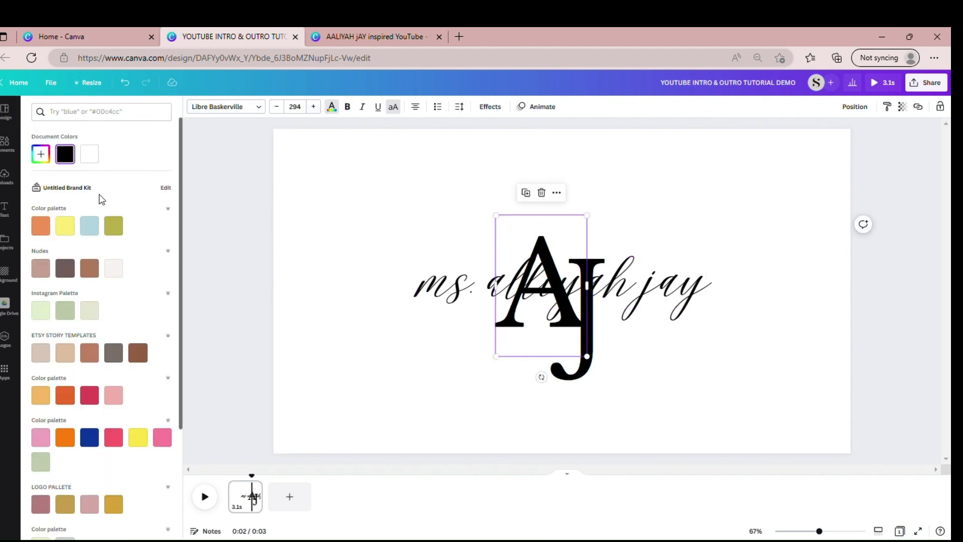
pyautogui.click(140, 120)
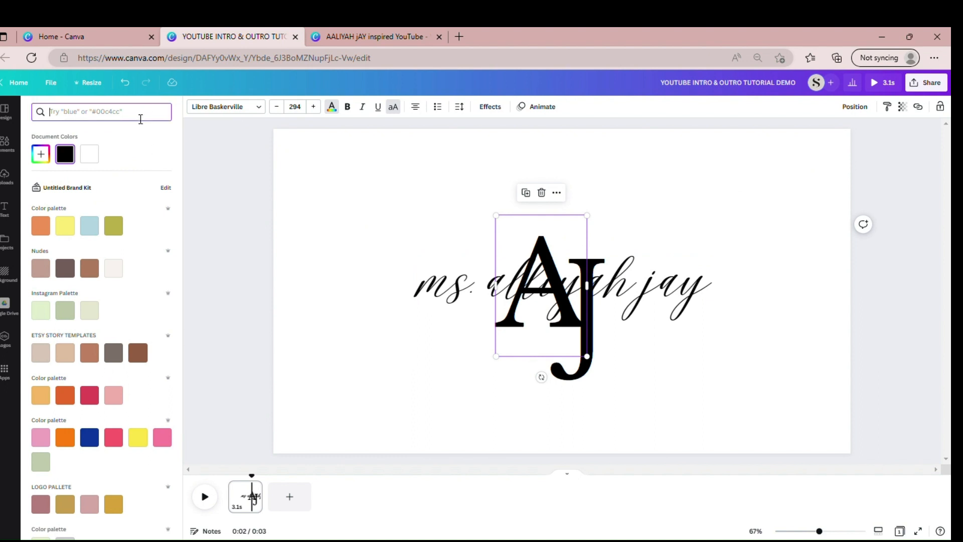
pyautogui.write('red')
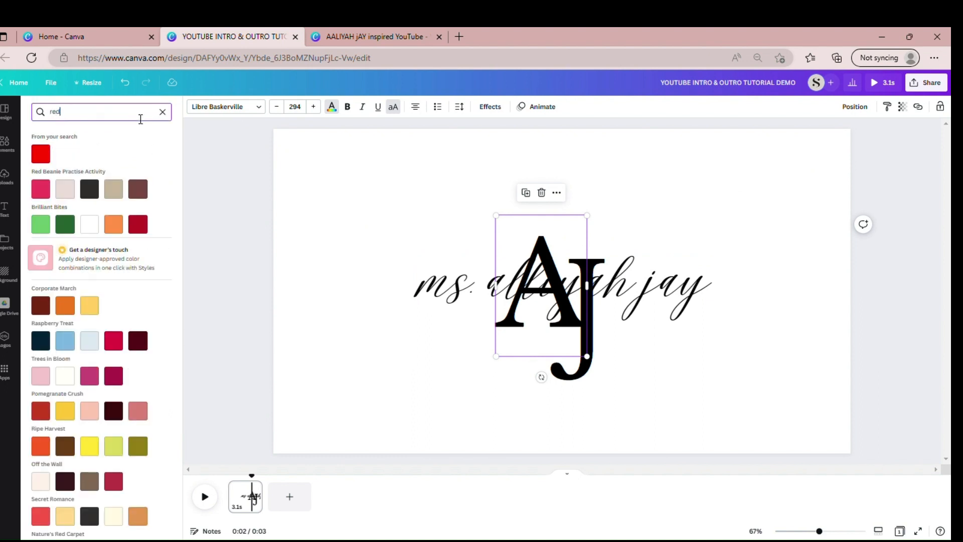
pyautogui.click(45, 155)
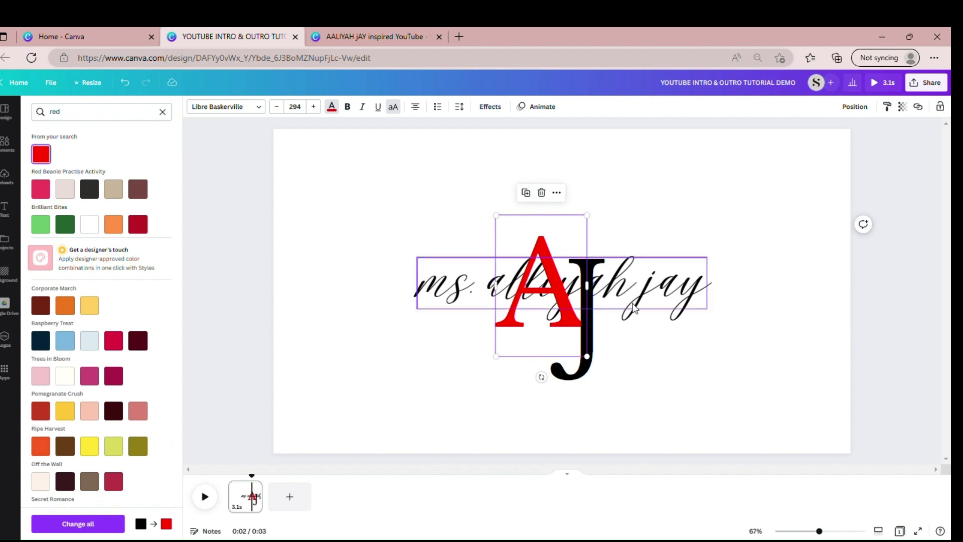
pyautogui.click(598, 319)
pyautogui.click(41, 154)
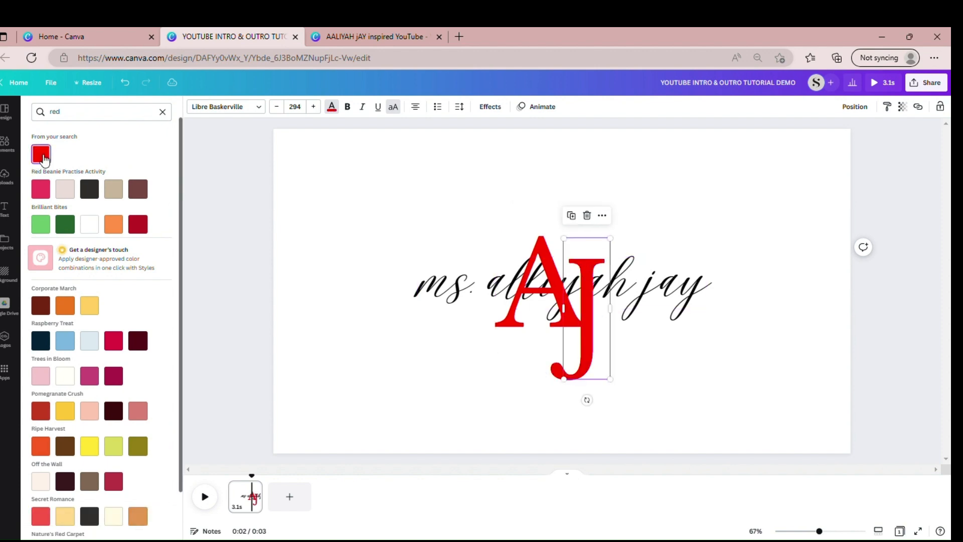
pyautogui.click(267, 328)
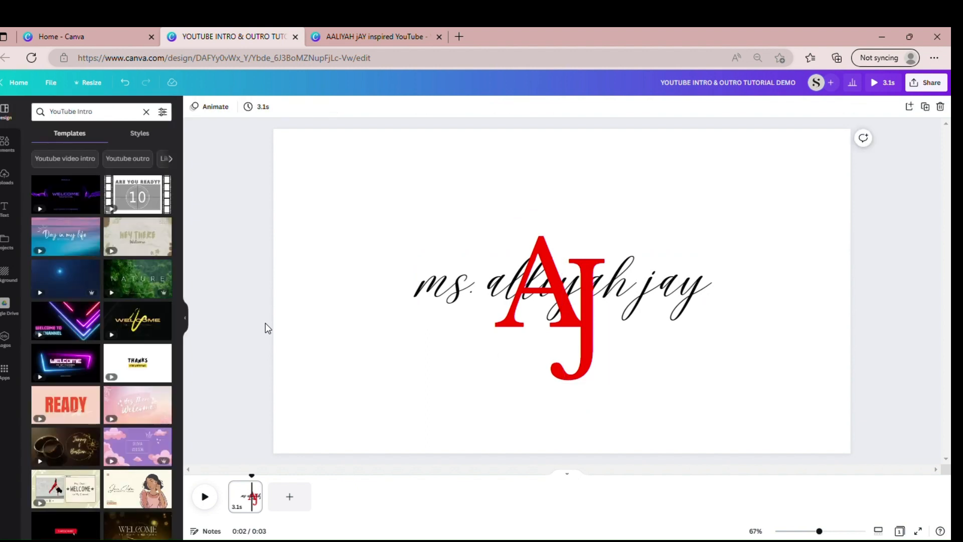
# Apply the Wipe text animation to the letter "A"
pyautogui.click(517, 306)
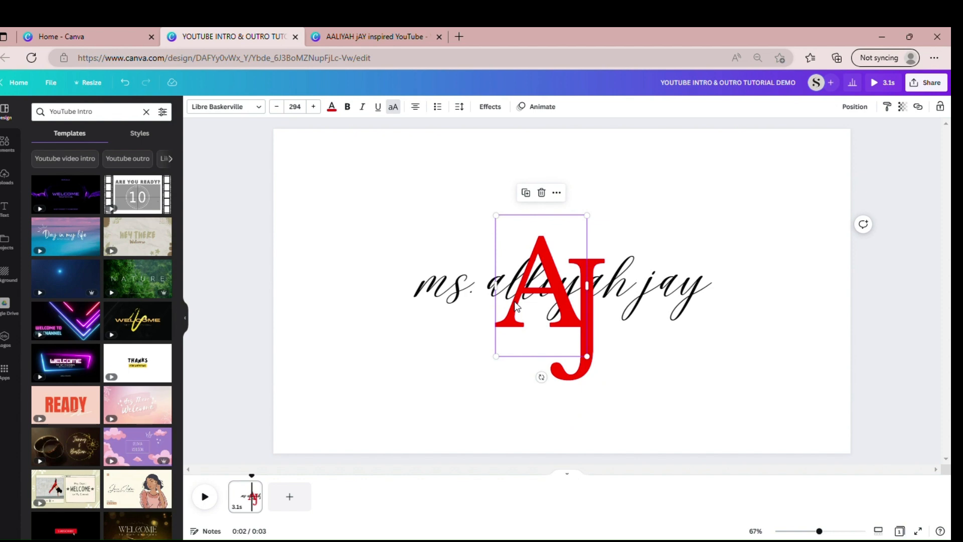
pyautogui.click(537, 107)
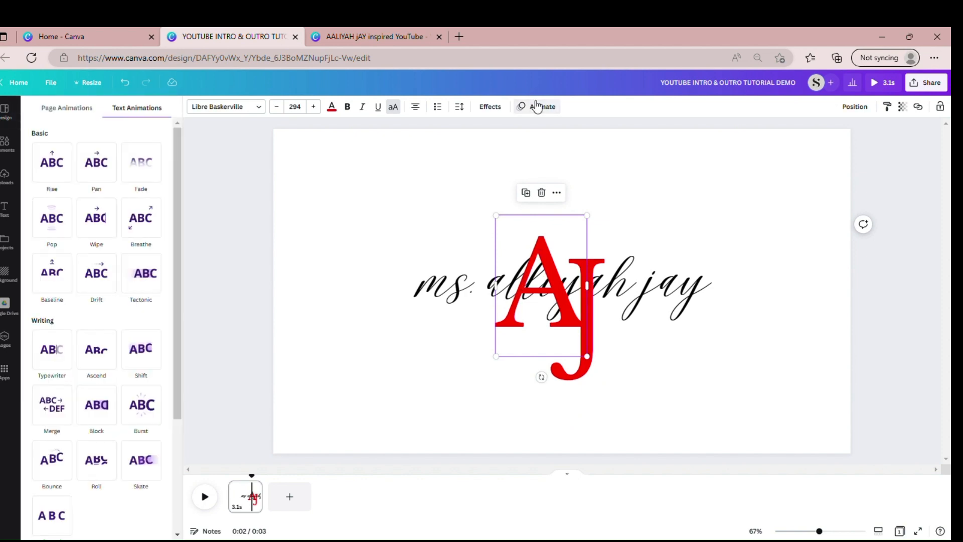
pyautogui.click(106, 223)
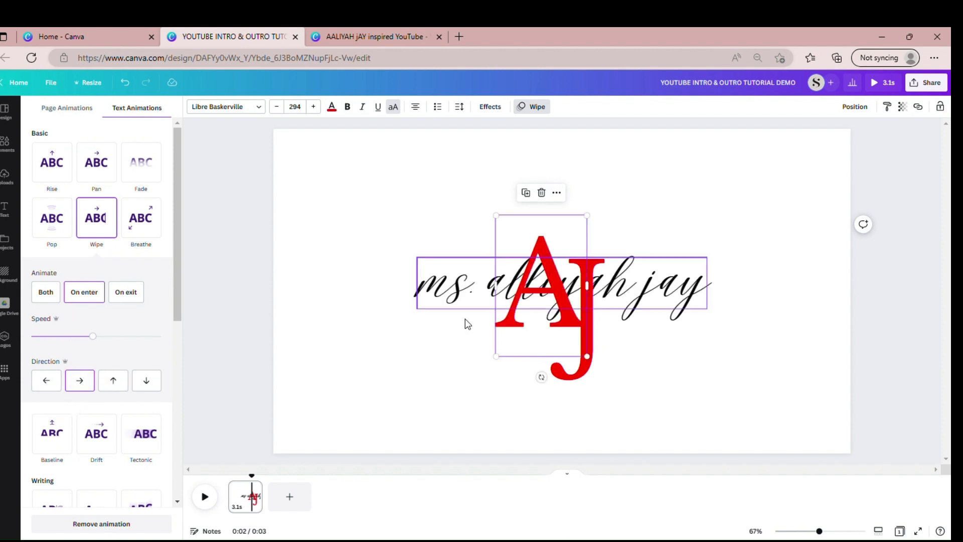
# Apply the Drift text animation to the letter "J"
pyautogui.click(599, 375)
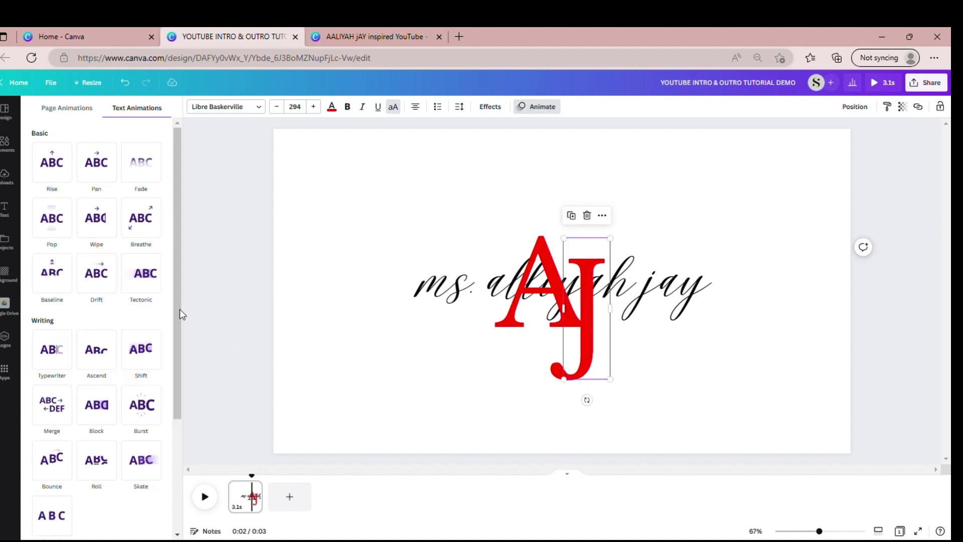
pyautogui.click(115, 277)
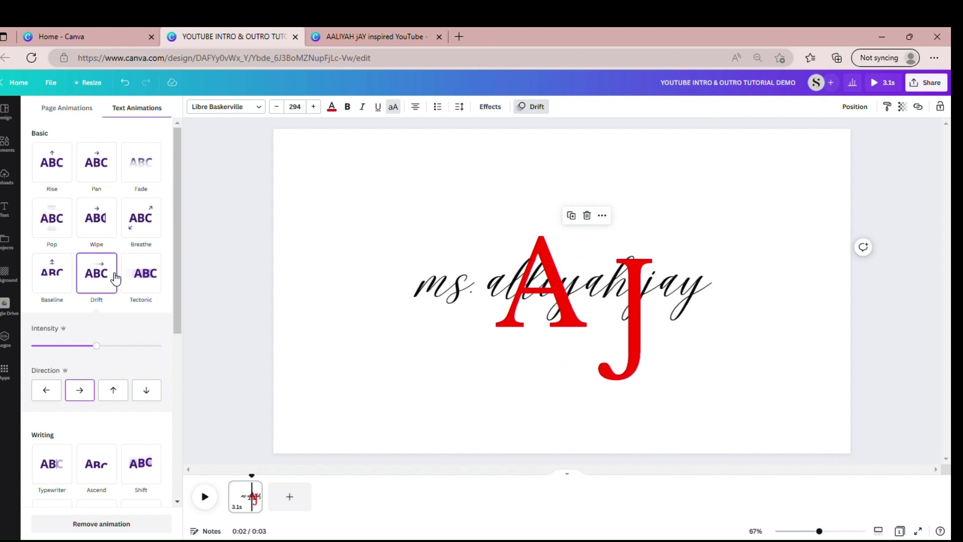
# Show the timing of the "A" and "J" together, shorten their shared display time on the timeline, and return the playhead to the start
pyautogui.click(211, 384)
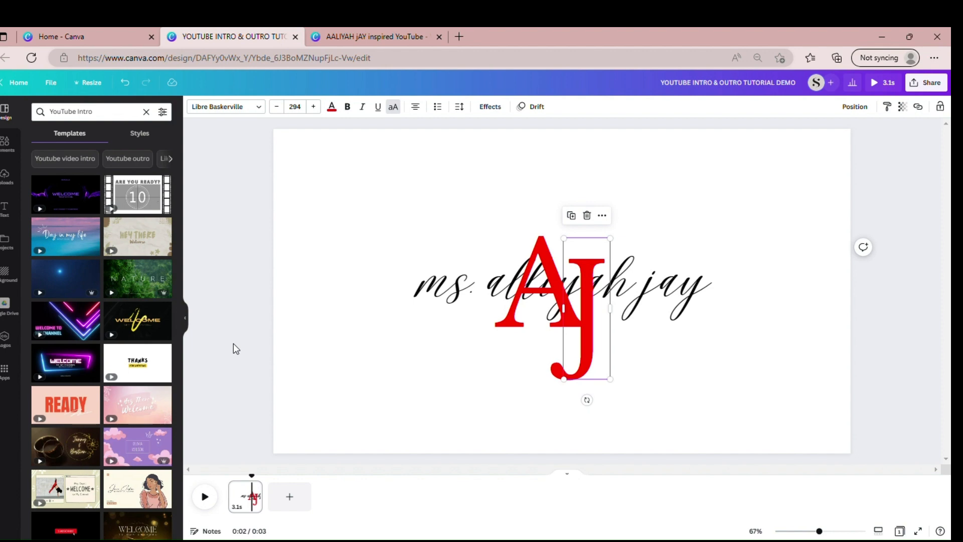
pyautogui.click(472, 281)
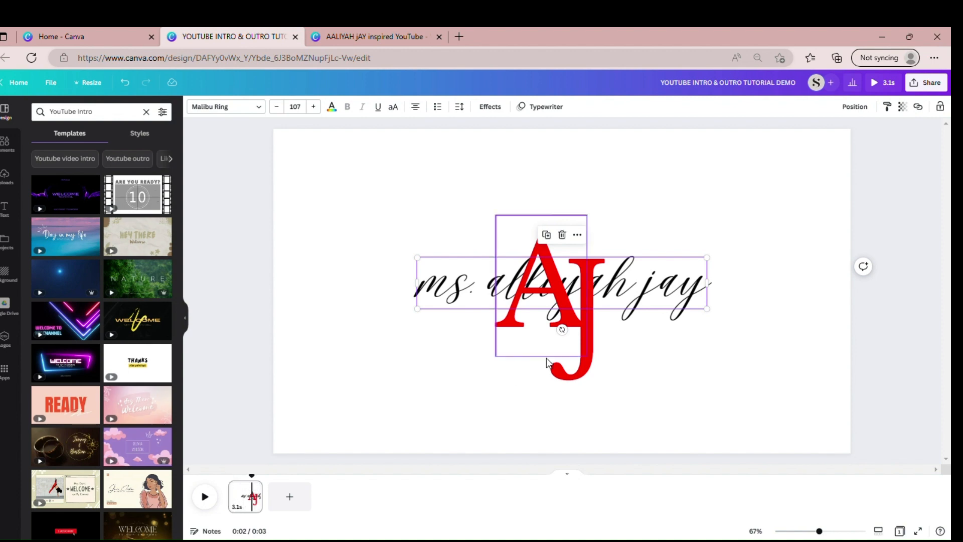
pyautogui.click(552, 336)
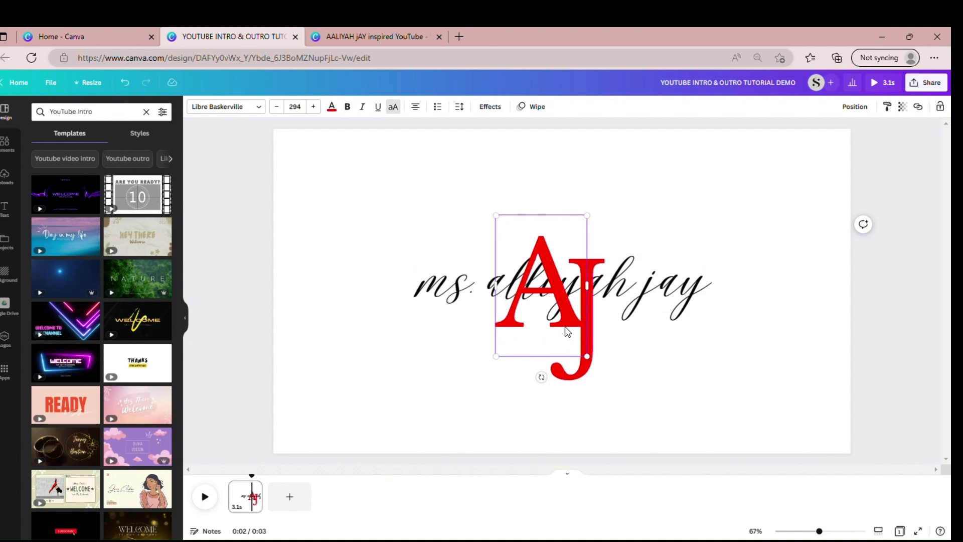
pyautogui.keyDown('shift'); pyautogui.click(583, 323); pyautogui.keyUp('shift')
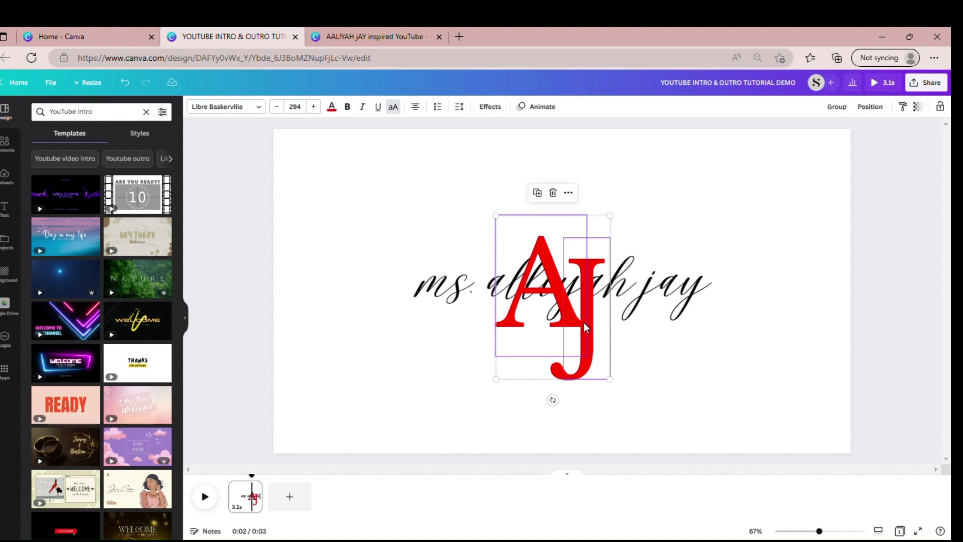
pyautogui.rightClick(584, 324)
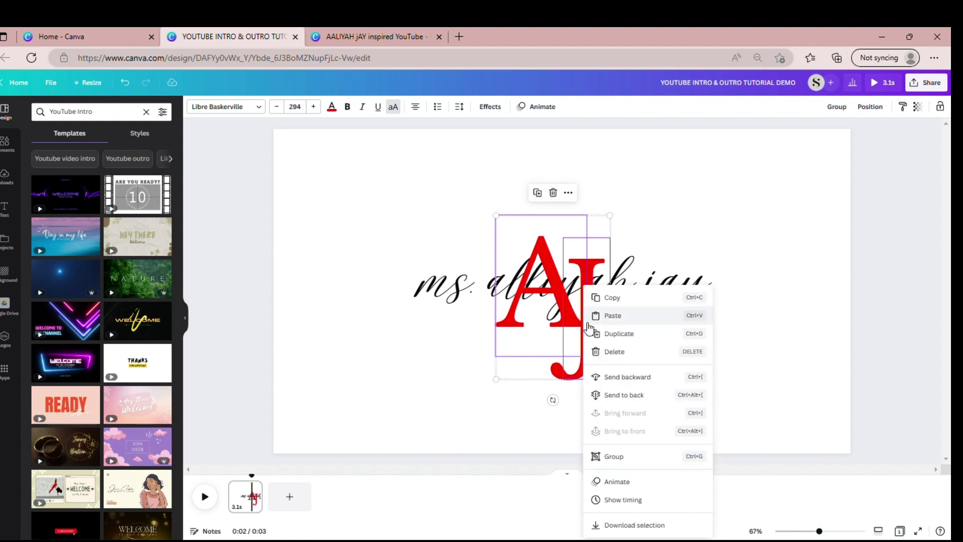
pyautogui.click(609, 500)
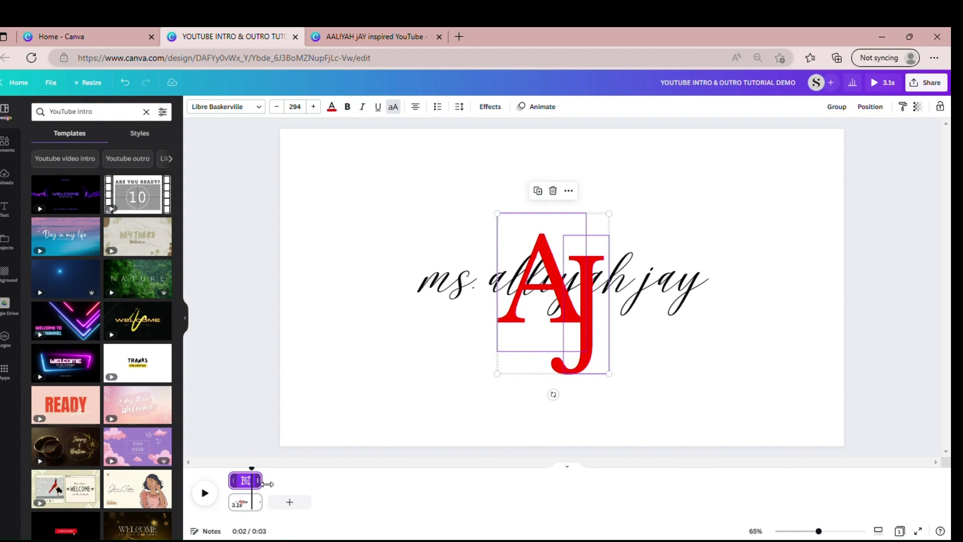
pyautogui.moveTo(268, 484); pyautogui.dragTo(256, 483)
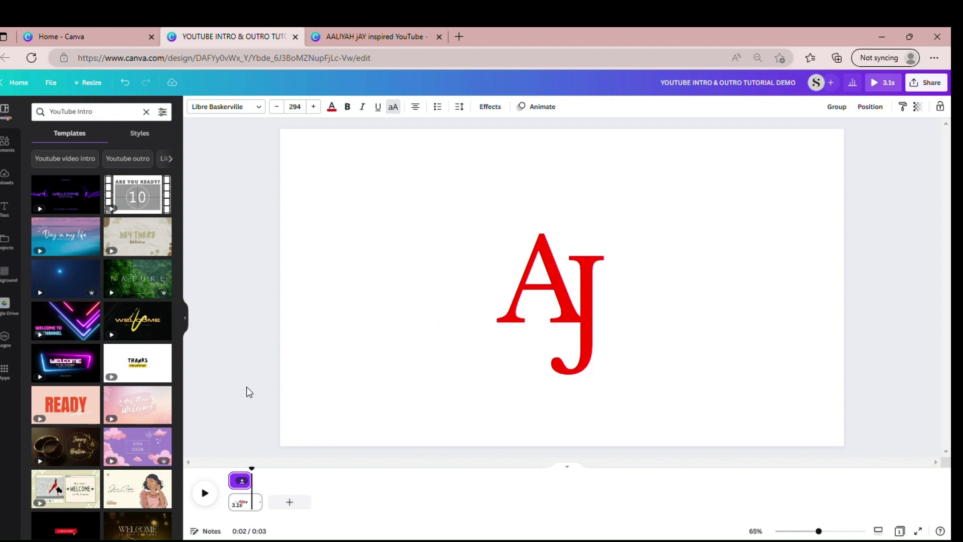
pyautogui.moveTo(252, 469); pyautogui.dragTo(238, 473)
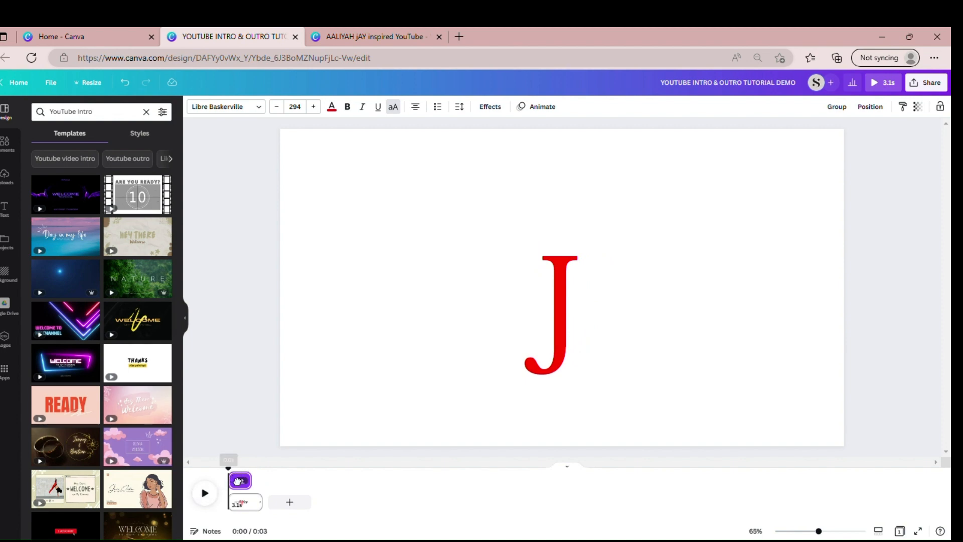
pyautogui.click(218, 496)
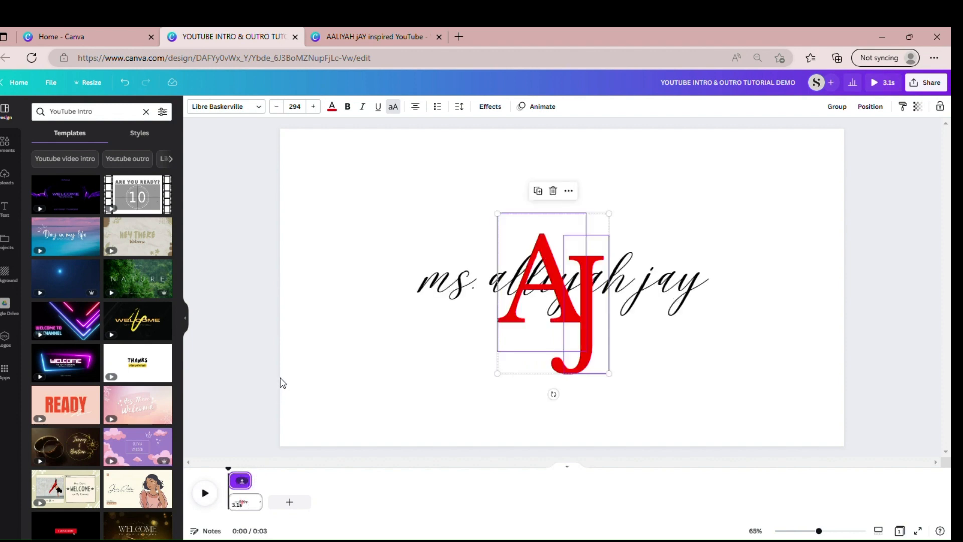
pyautogui.click(240, 374)
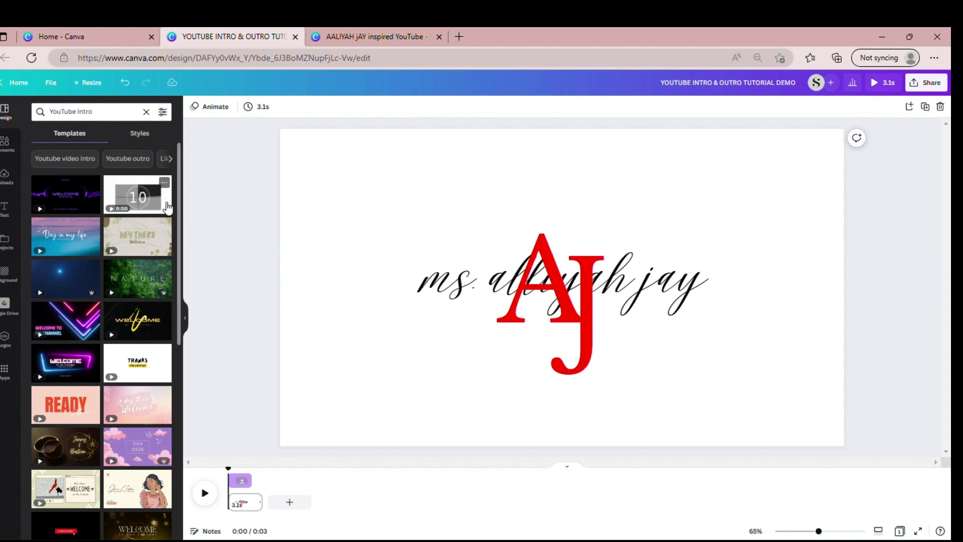
# Search the elements library for "photo grid"
pyautogui.click(4, 156)
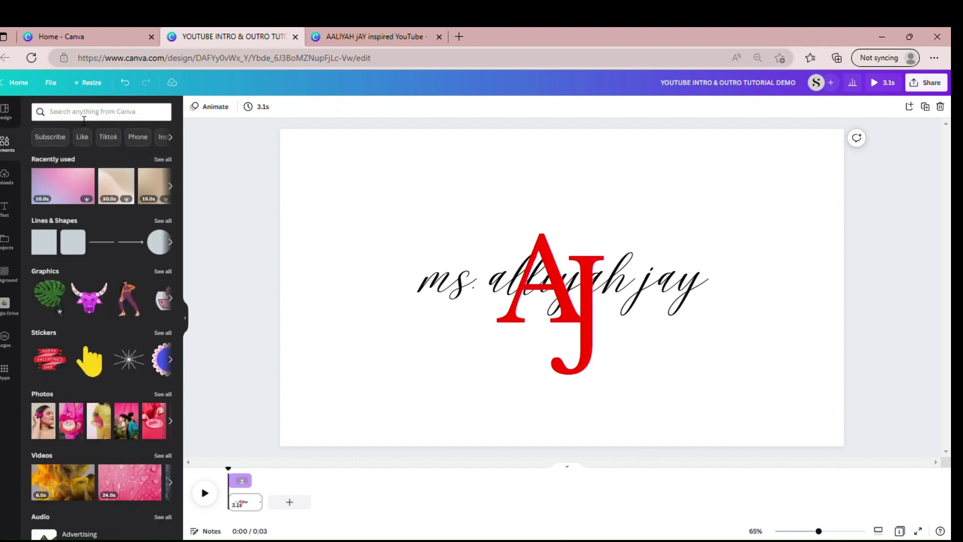
pyautogui.click(84, 118)
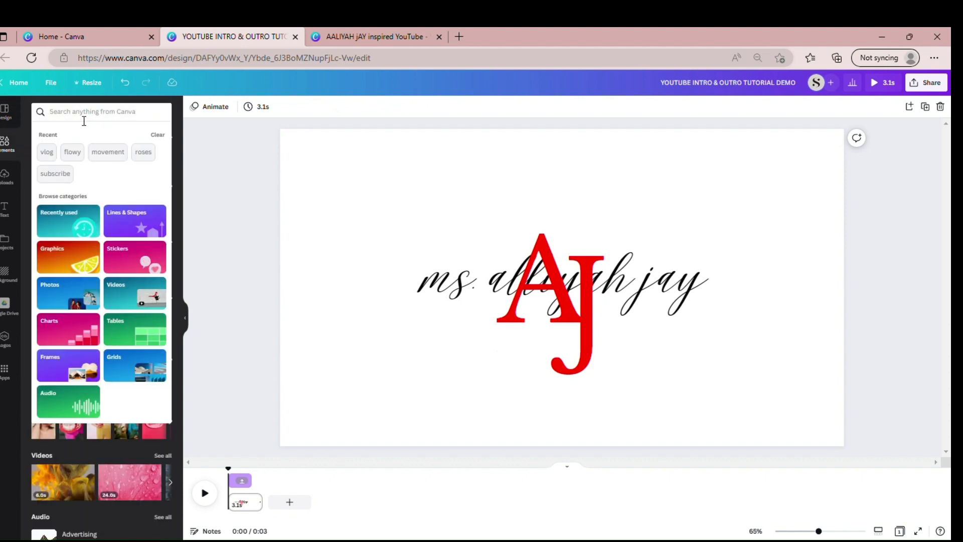
pyautogui.write('photo gr')
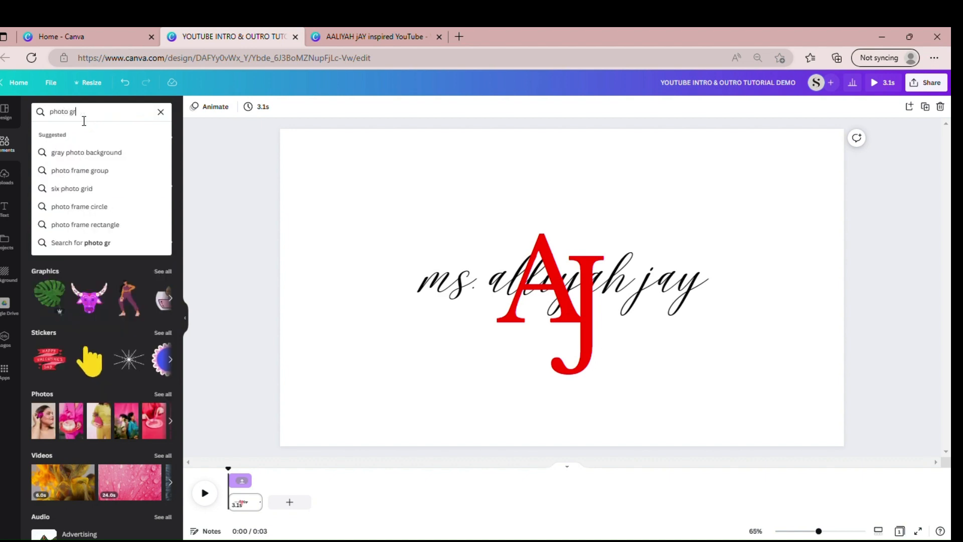
pyautogui.write('if')
pyautogui.press('Return')
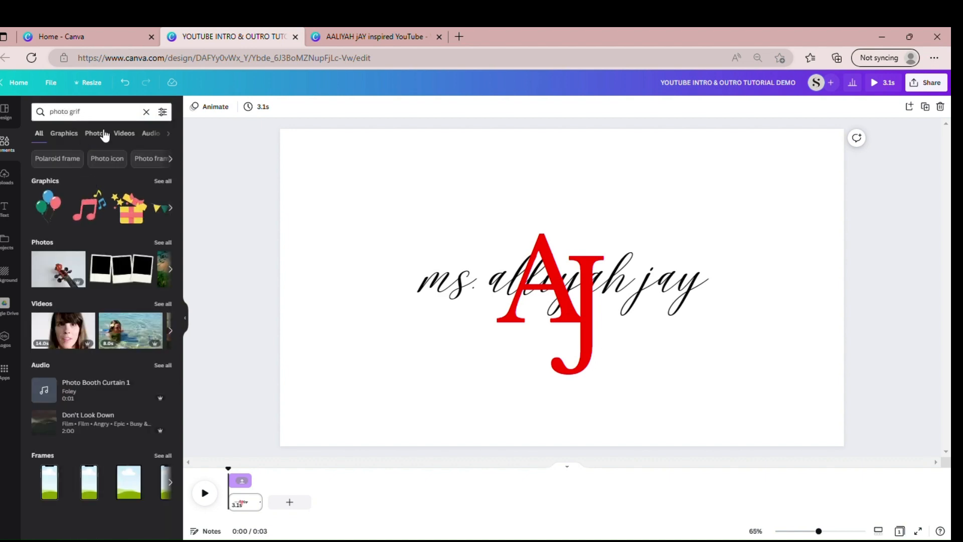
pyautogui.click(109, 113)
pyautogui.press('BackSpace')
pyautogui.write('d')
pyautogui.press('Return')
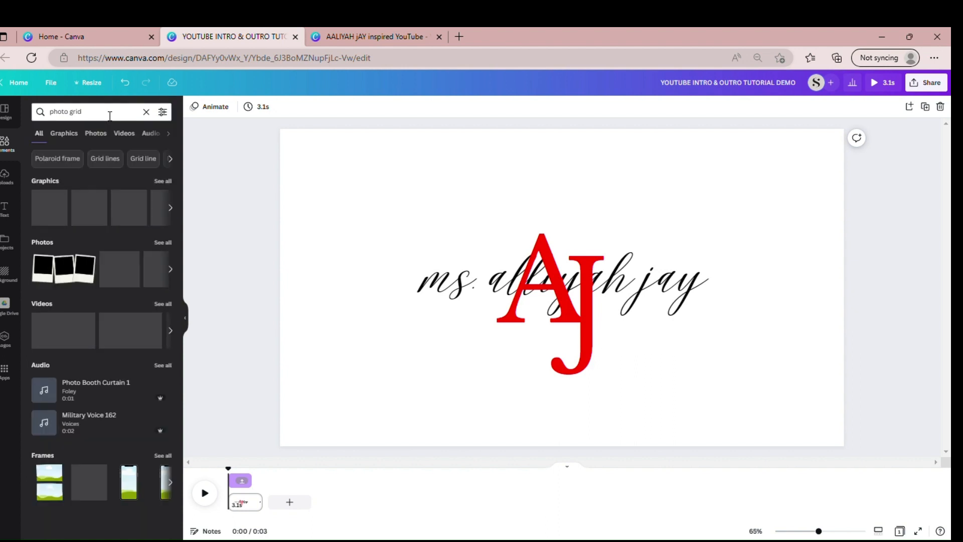
# Search the elements for "grid" and add the grid with two equal side-by-side columns to the page
pyautogui.click(110, 119)
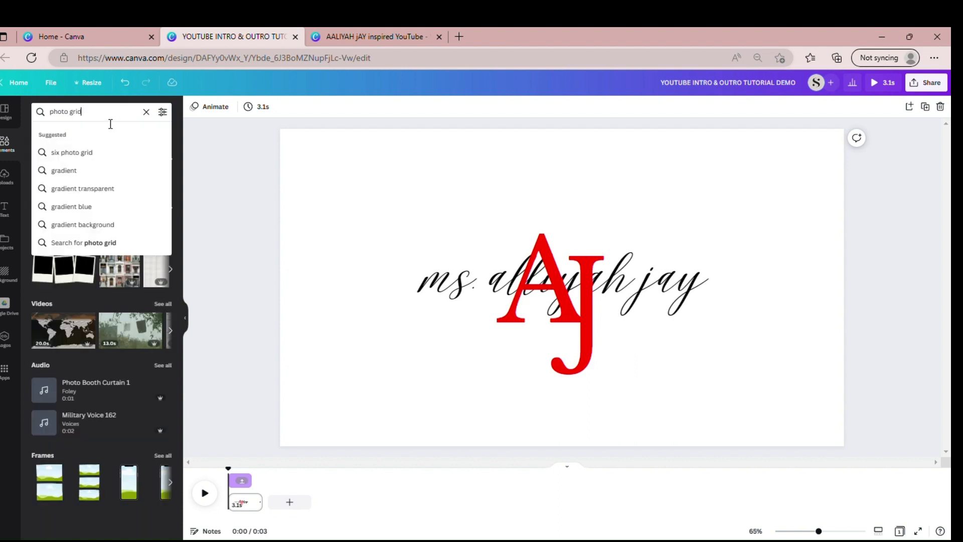
pyautogui.moveTo(110, 124); pyautogui.dragTo(50, 124)
pyautogui.write('grid')
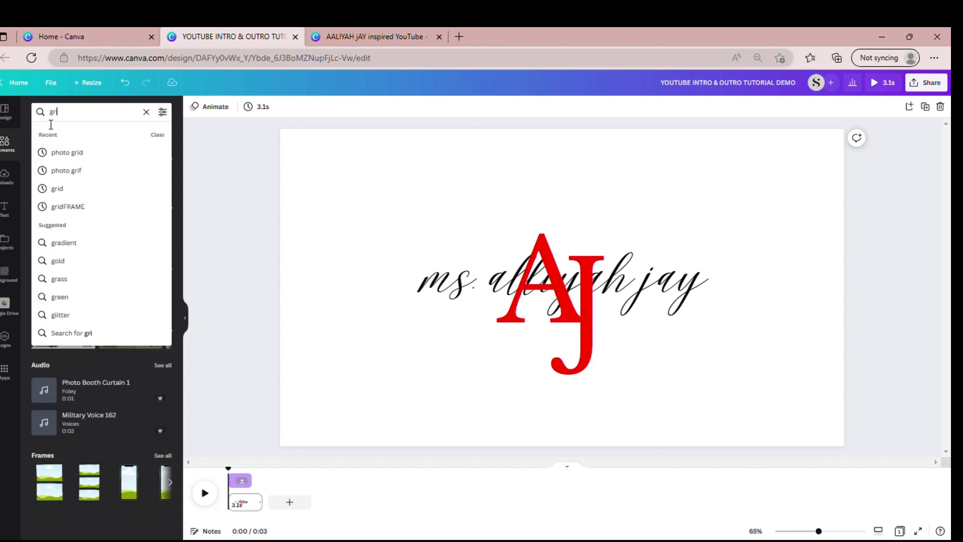
pyautogui.press('Return')
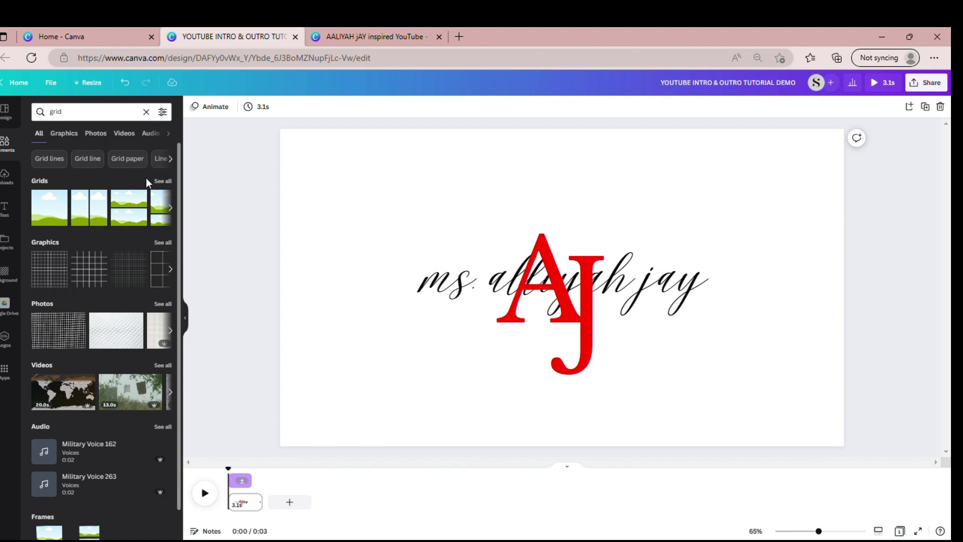
pyautogui.click(162, 181)
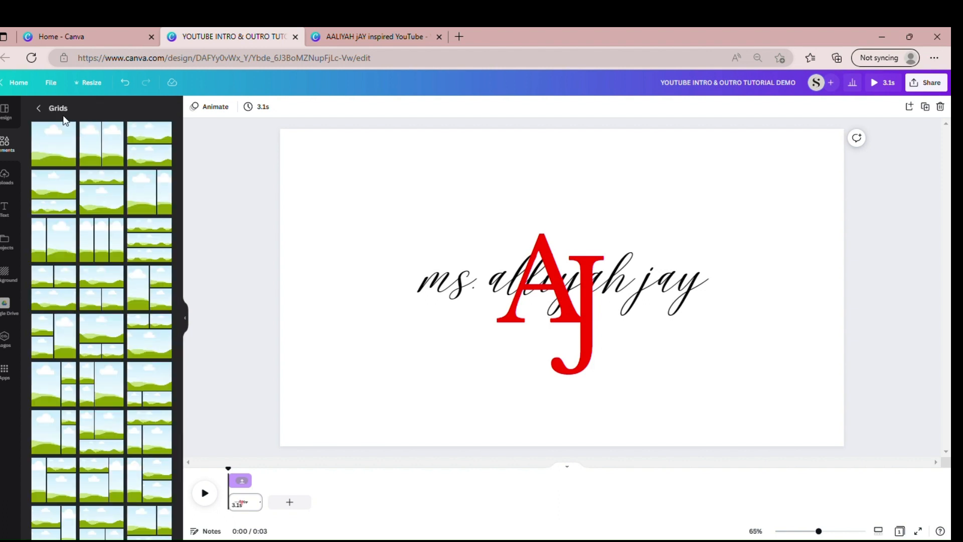
pyautogui.click(106, 145)
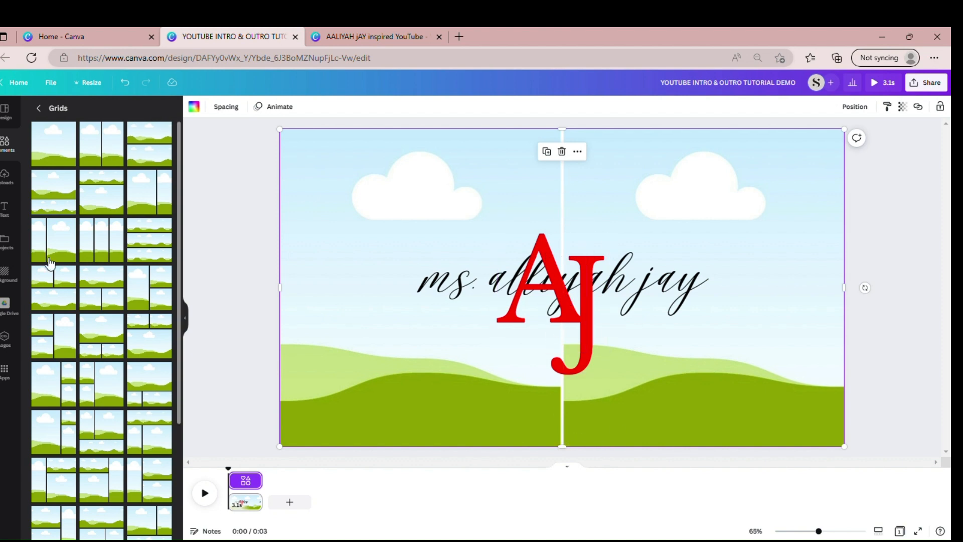
# Fill both halves of the grid with the uploaded photo of the woman in a green trench coat holding a red cup
pyautogui.click(6, 197)
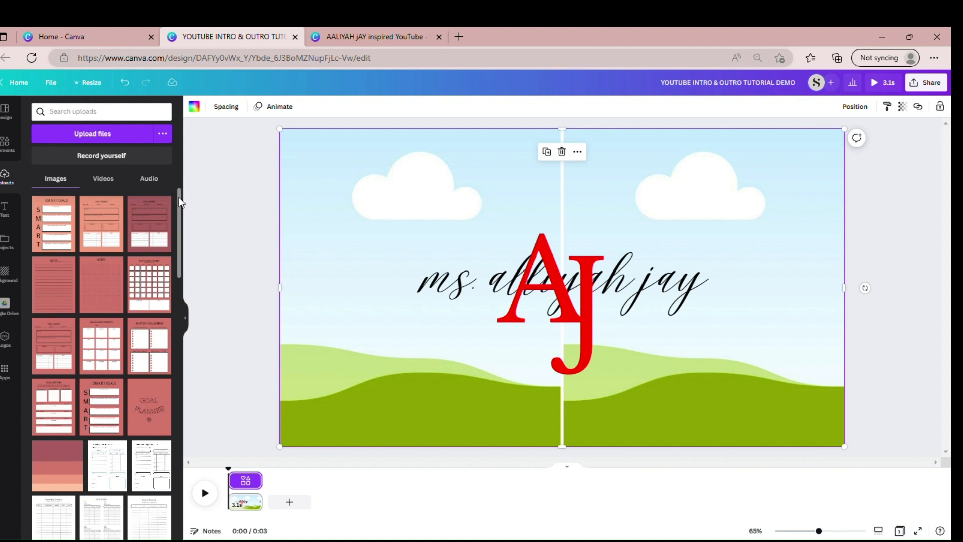
pyautogui.moveTo(179, 201); pyautogui.dragTo(155, 364)
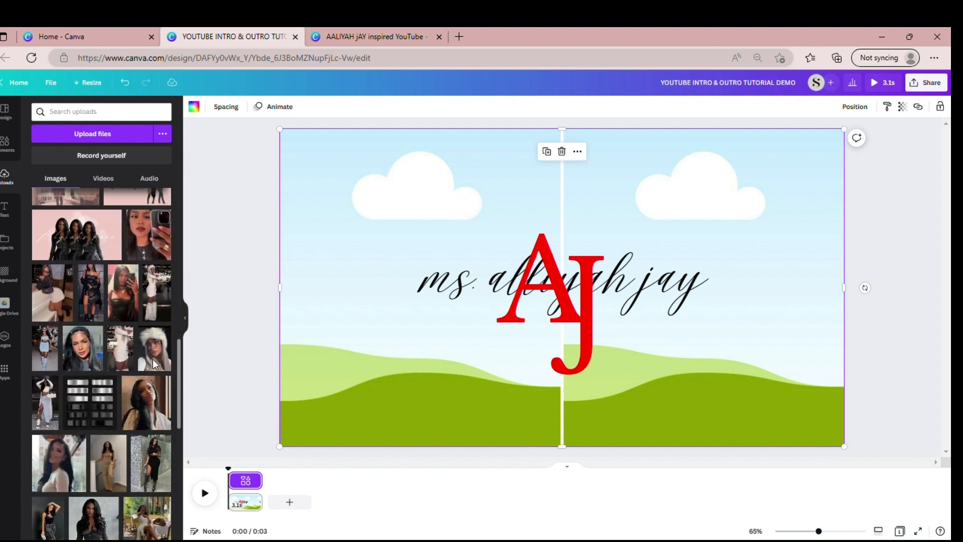
pyautogui.scroll(-10, 148, 377)
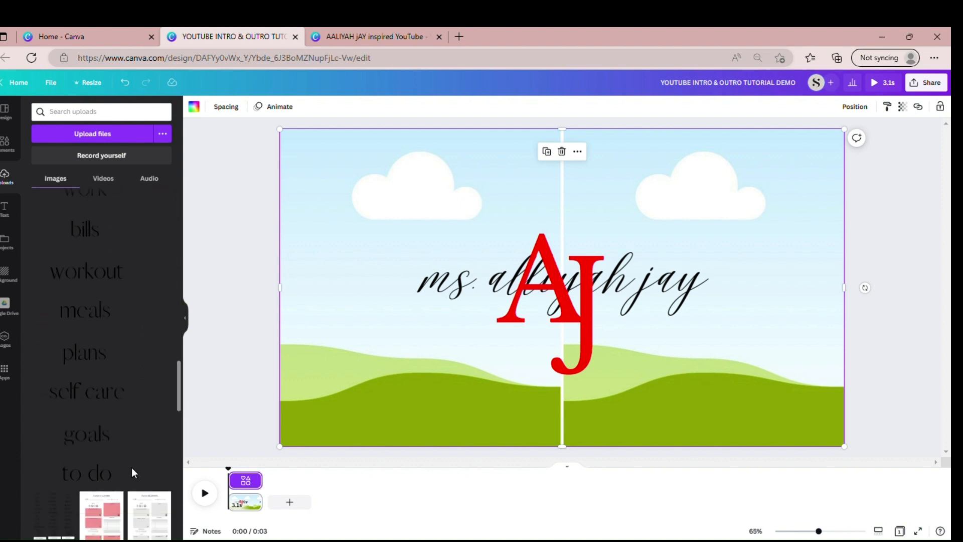
pyautogui.scroll(-8, 131, 476)
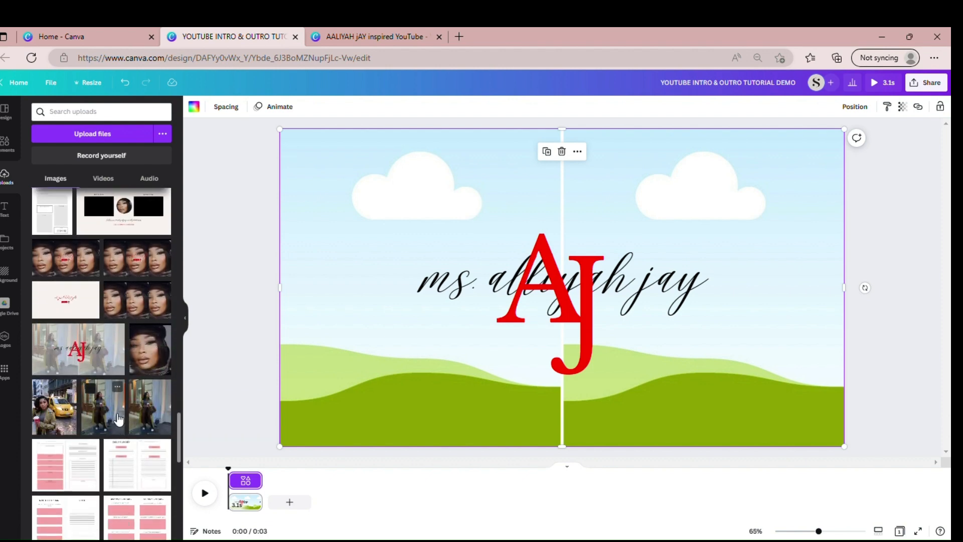
pyautogui.moveTo(118, 419); pyautogui.dragTo(376, 359)
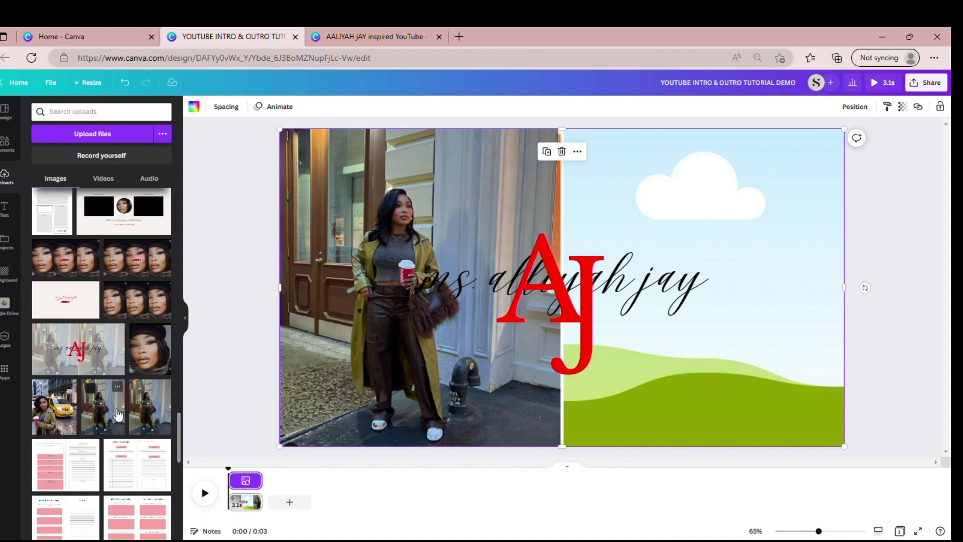
pyautogui.moveTo(117, 414); pyautogui.dragTo(647, 206)
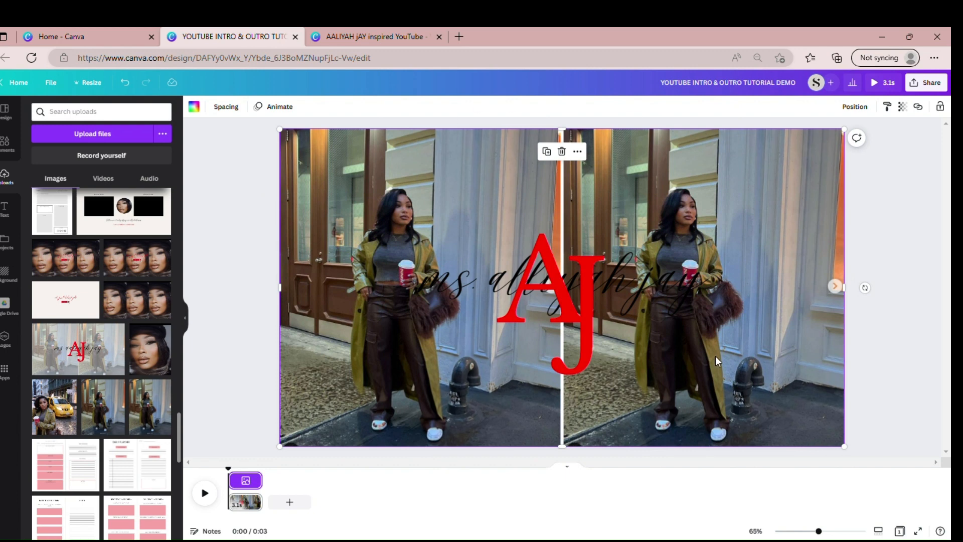
# Set the photo grid's transparency to 52 and deselect it
pyautogui.click(903, 107)
pyautogui.doubleClick(903, 132)
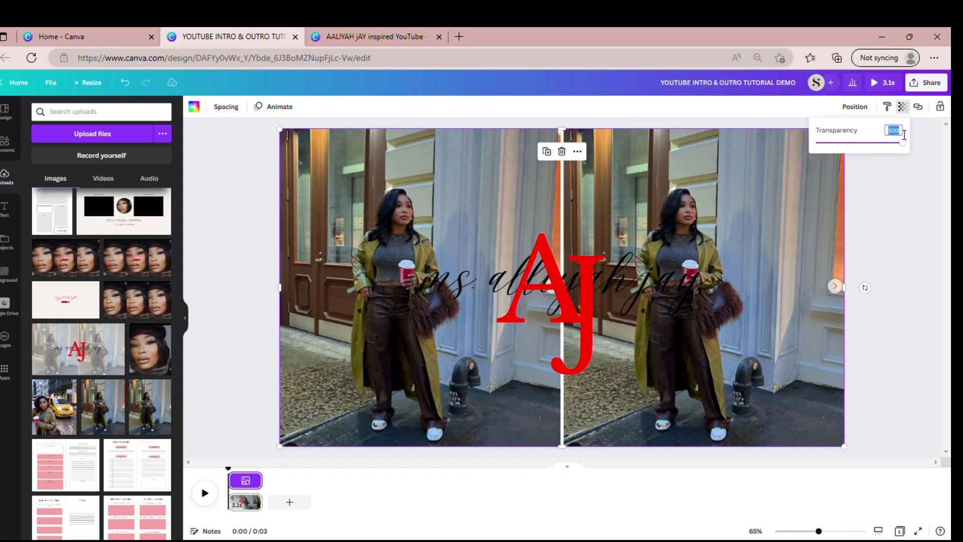
pyautogui.write('52')
pyautogui.press('Return')
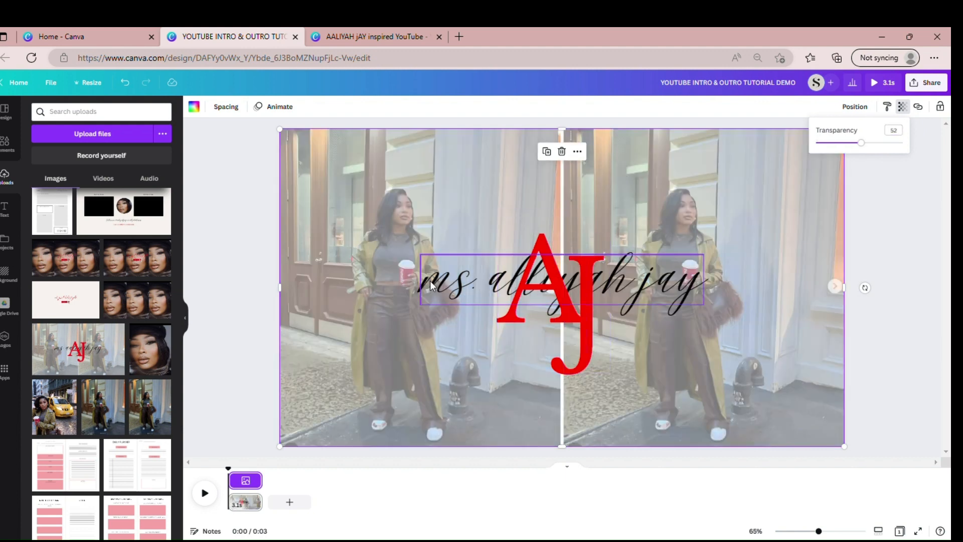
pyautogui.click(212, 278)
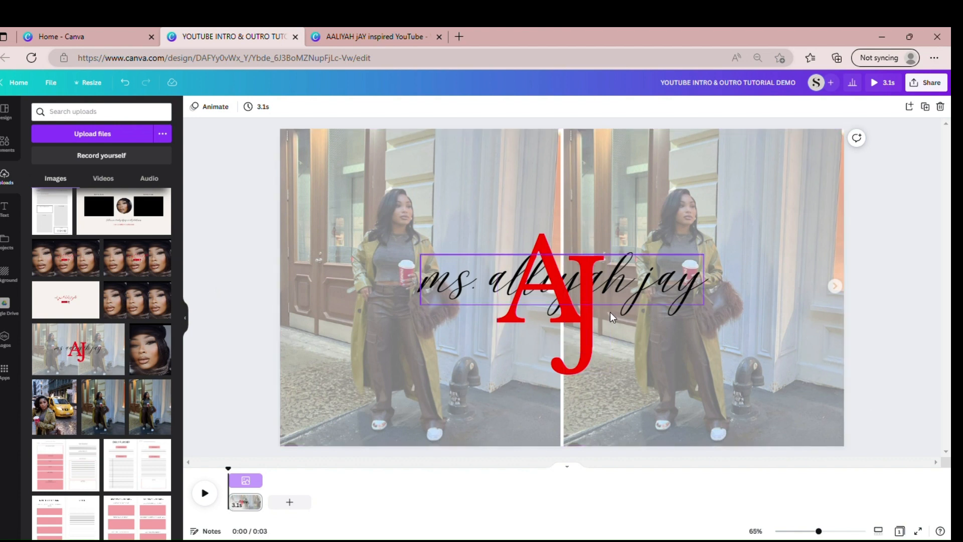
# Switch to the "AALIYAH jAY inspired YouTube" design and examine how its background photo grid is set up
pyautogui.click(378, 33)
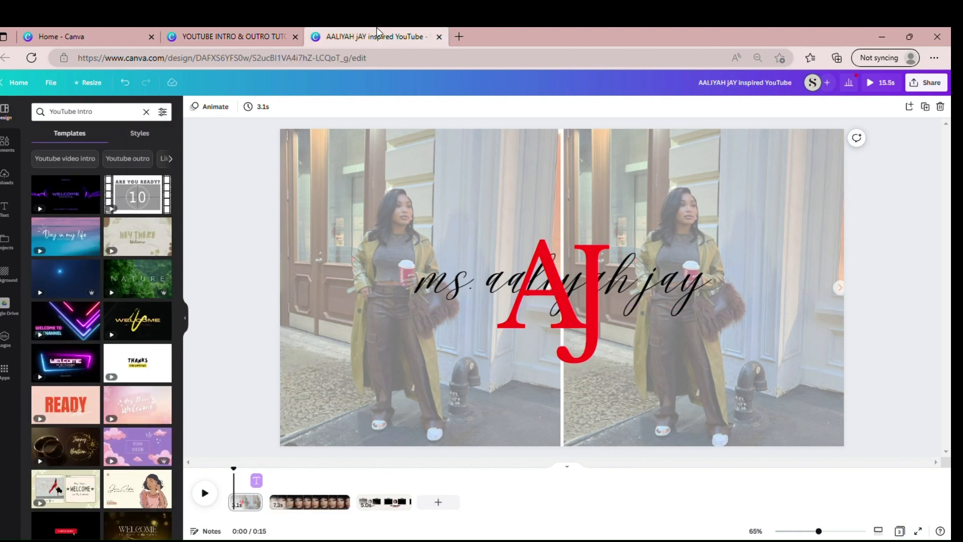
pyautogui.click(280, 439)
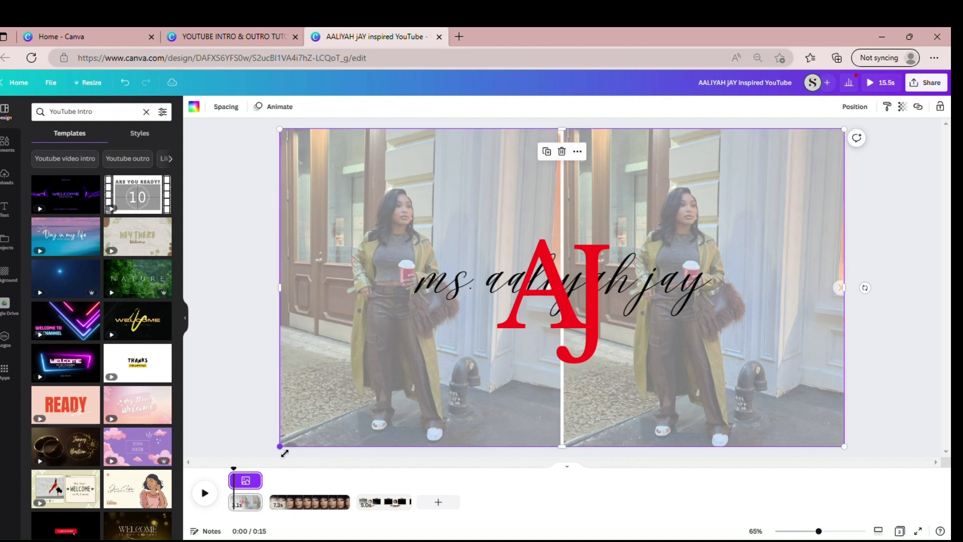
pyautogui.click(231, 439)
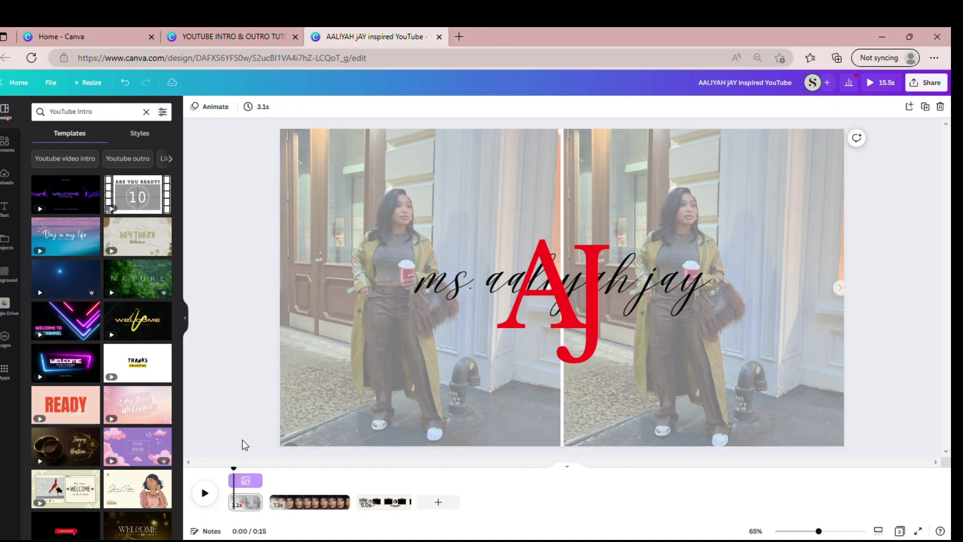
pyautogui.click(284, 444)
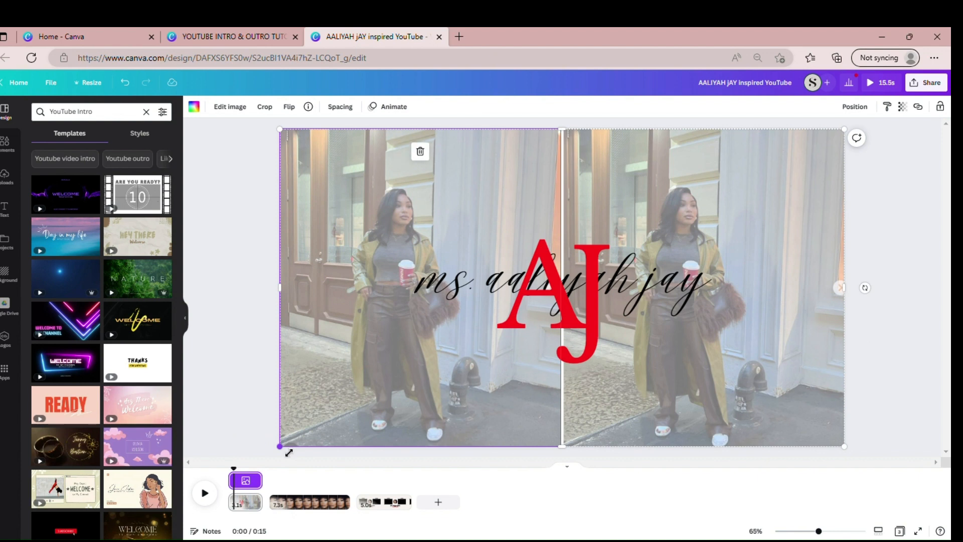
# Switch back to the "YOUTUBE INTRO & OUTRO TUTORIAL DEMO" design and play through its first page
pyautogui.click(221, 35)
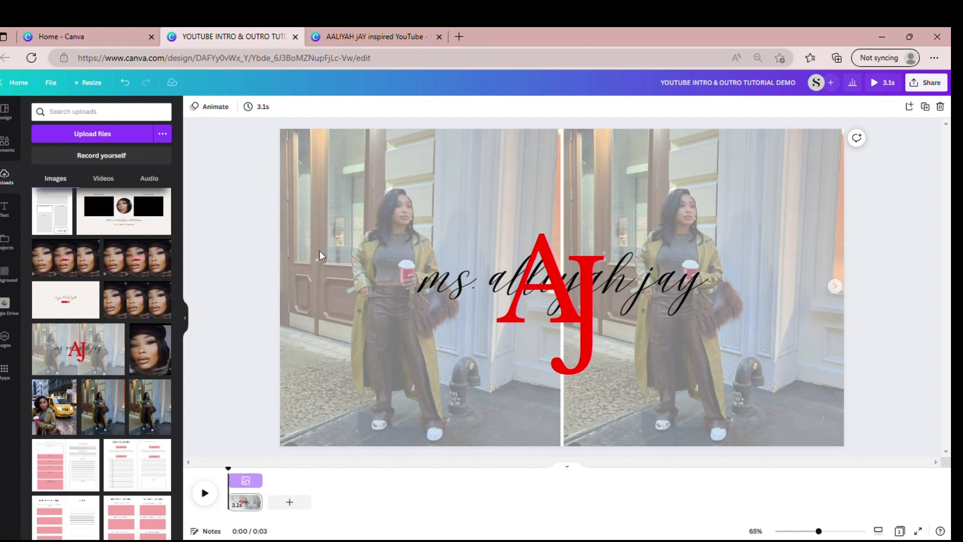
pyautogui.click(282, 446)
pyautogui.click(285, 446)
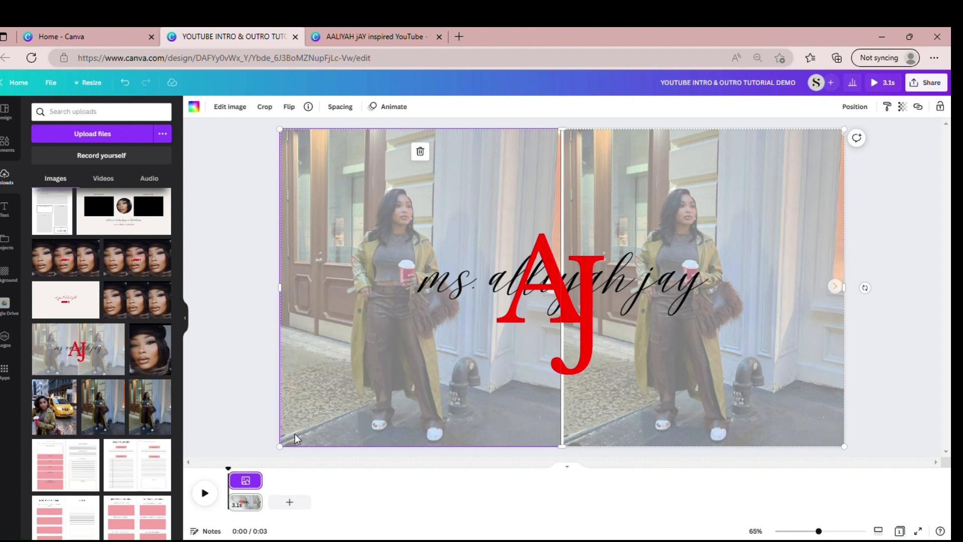
pyautogui.click(213, 492)
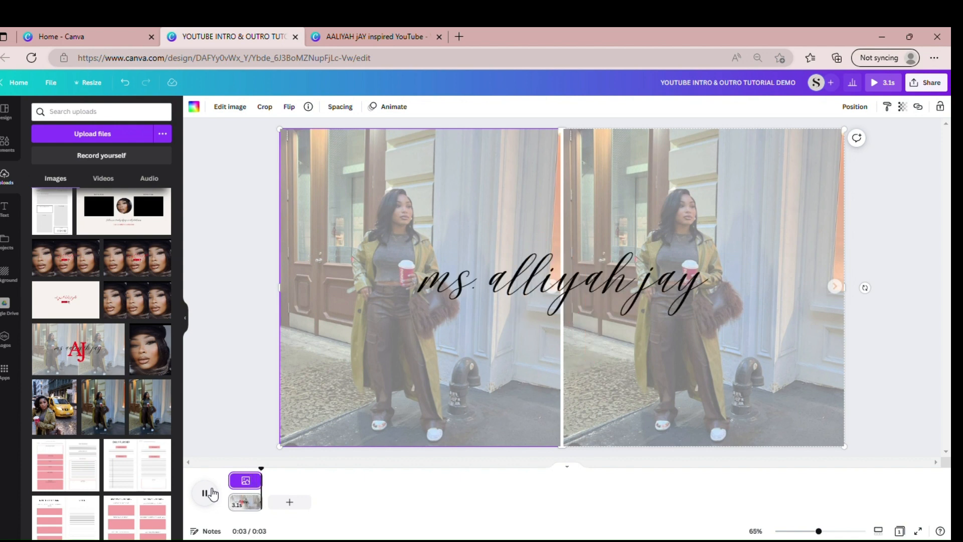
pyautogui.click(224, 396)
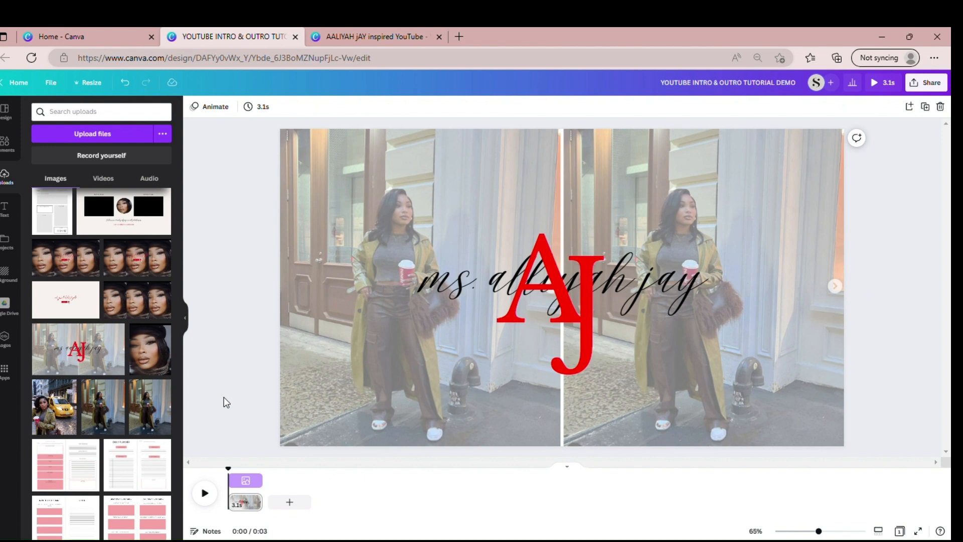
# Add a blank second page after the intro and extend its duration to 7.3 seconds
pyautogui.click(293, 504)
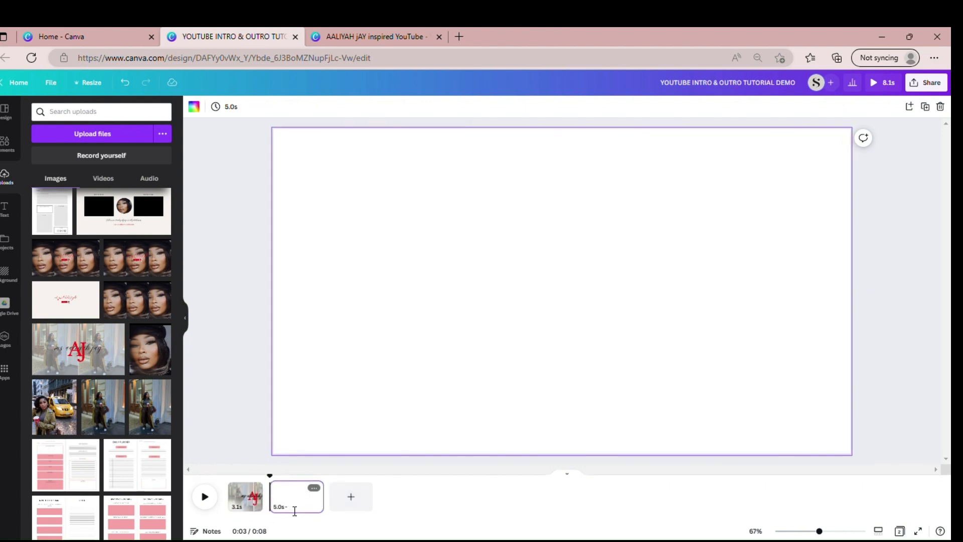
pyautogui.click(314, 499)
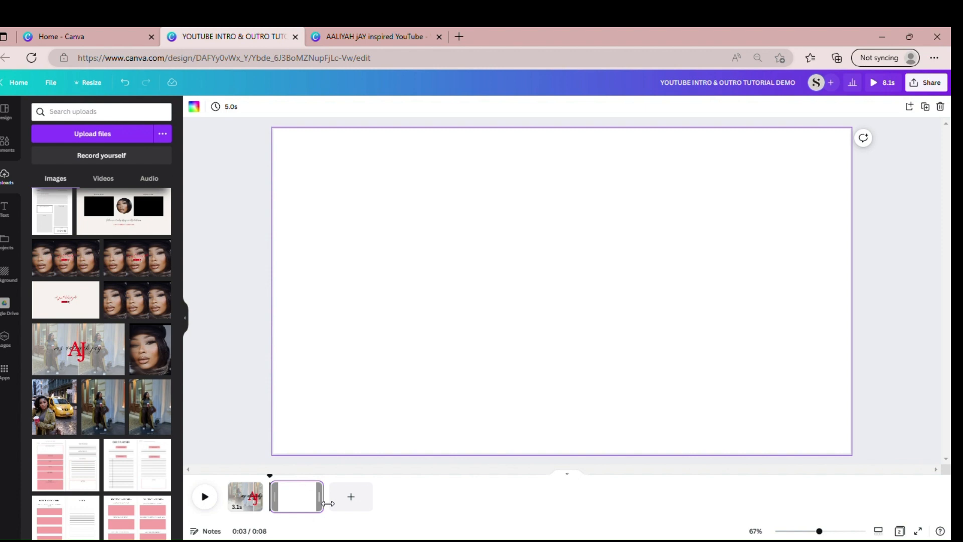
pyautogui.moveTo(329, 503); pyautogui.dragTo(282, 480)
pyautogui.click(230, 378)
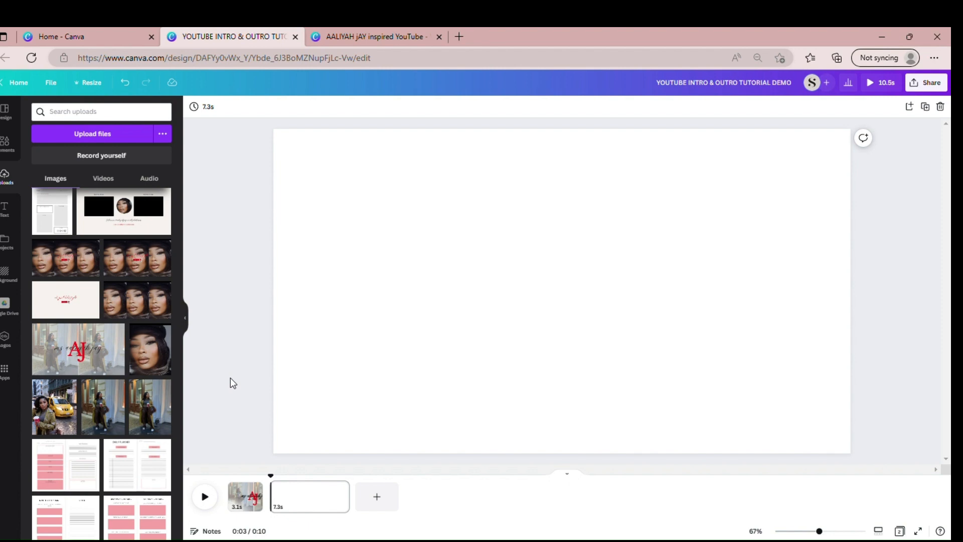
# Fill the second page with a grid of three equal columns and set the page background to the off-white from the Nudes palette
pyautogui.click(5, 143)
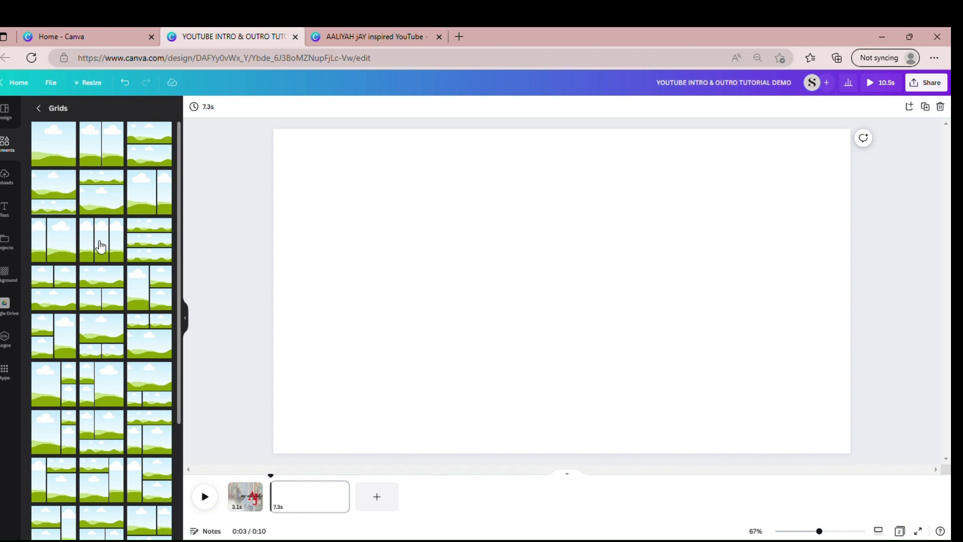
pyautogui.click(120, 247)
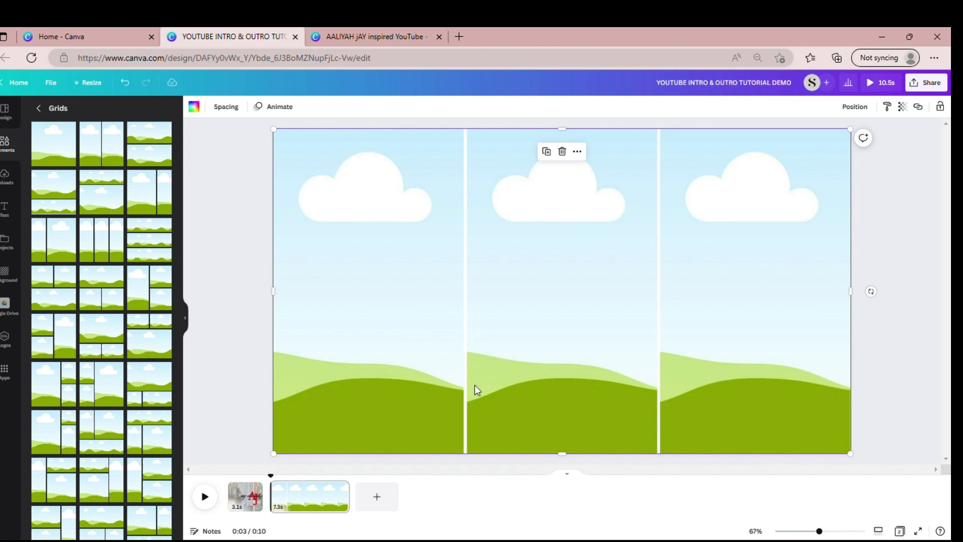
pyautogui.moveTo(559, 228); pyautogui.dragTo(568, 323)
pyautogui.click(456, 171)
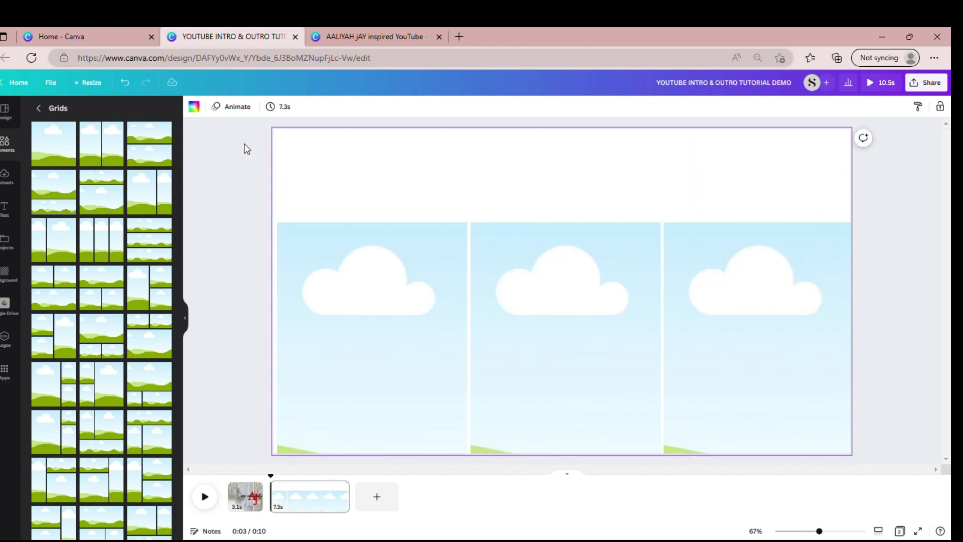
pyautogui.click(194, 106)
pyautogui.click(114, 268)
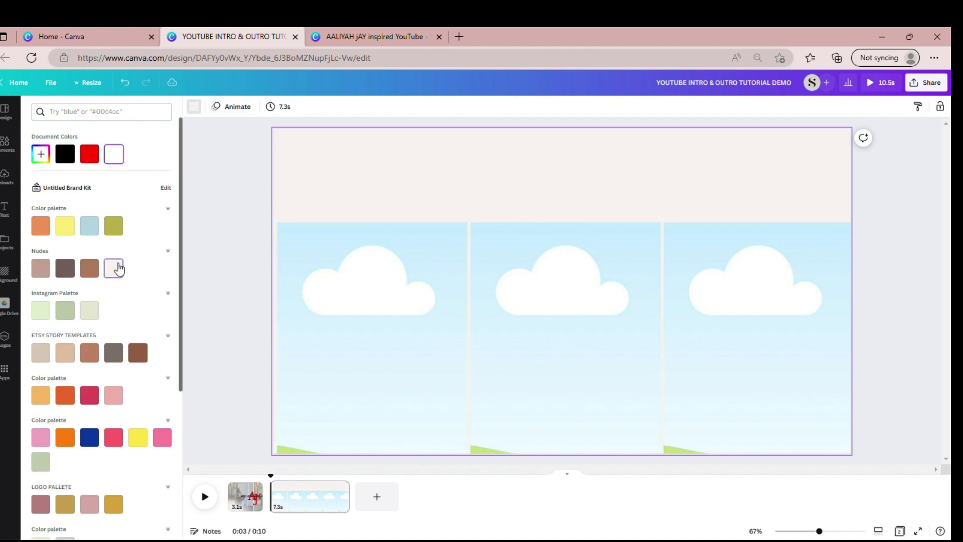
pyautogui.moveTo(426, 357); pyautogui.dragTo(426, 271)
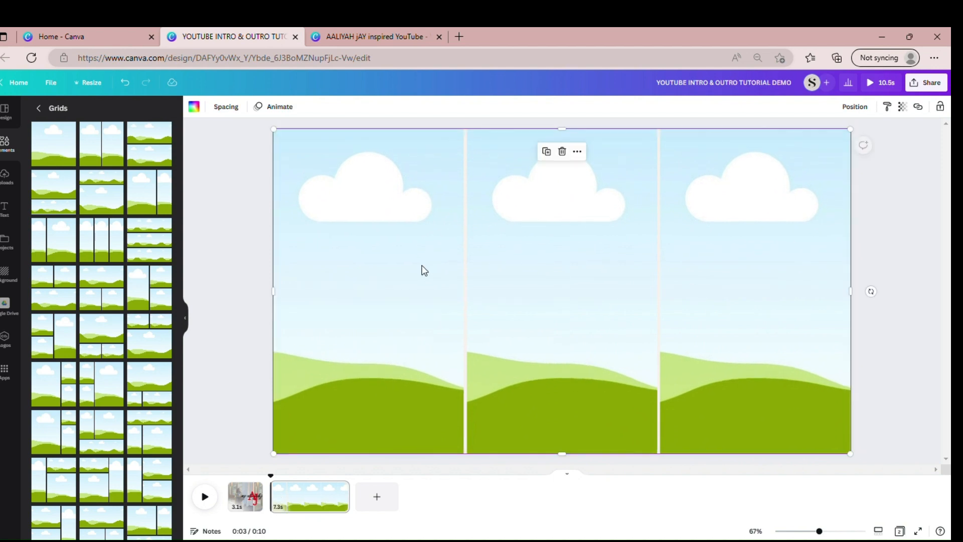
pyautogui.click(231, 258)
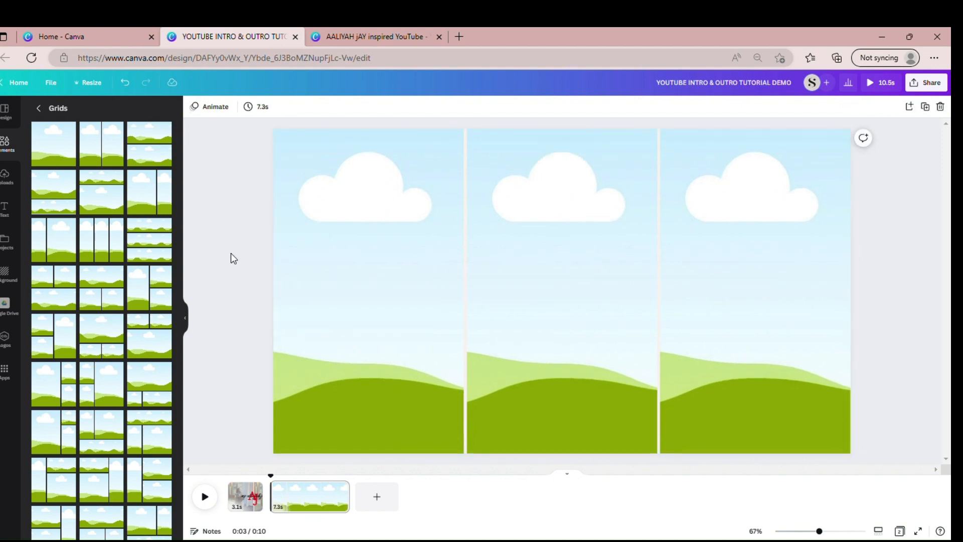
# Set the three-column grid's spacing to 0 so the columns touch, and deselect it
pyautogui.click(273, 453)
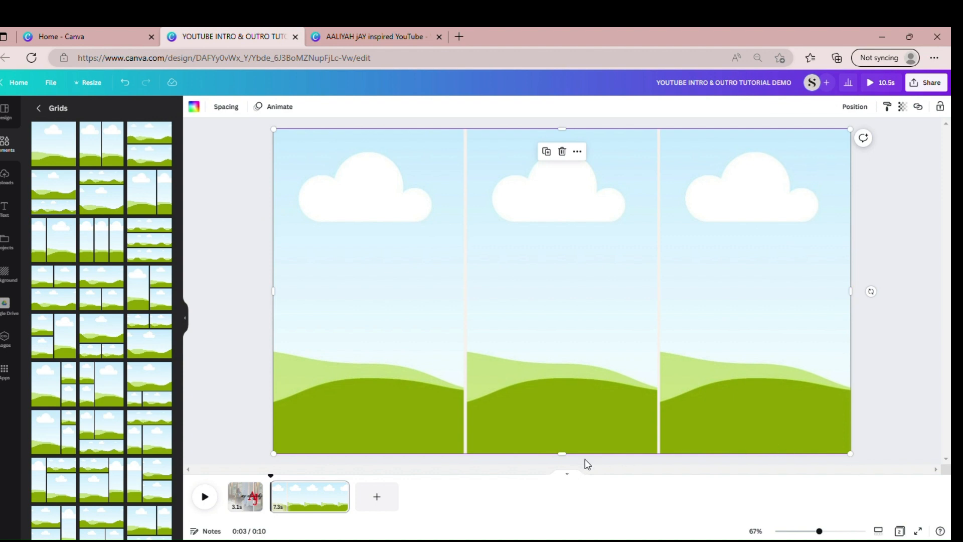
pyautogui.click(225, 107)
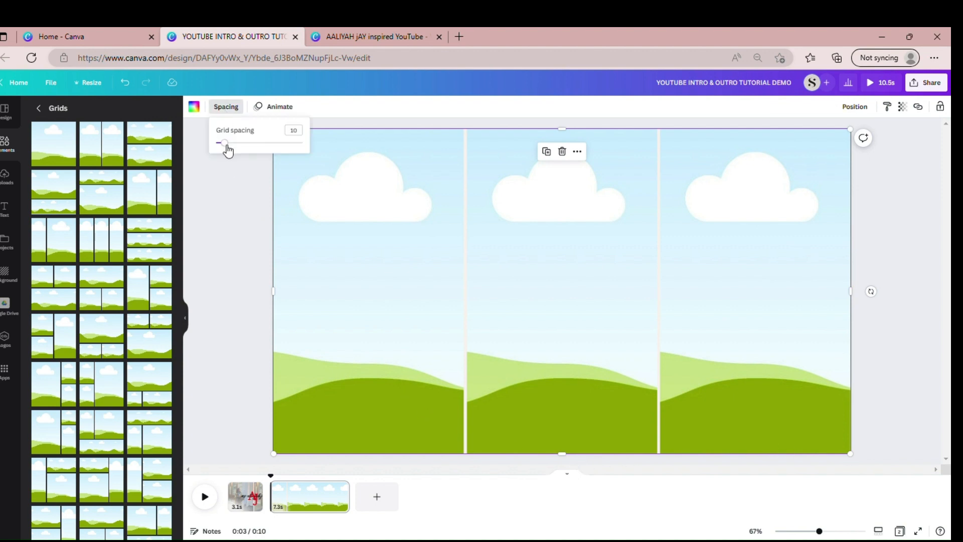
pyautogui.moveTo(226, 146); pyautogui.dragTo(216, 146)
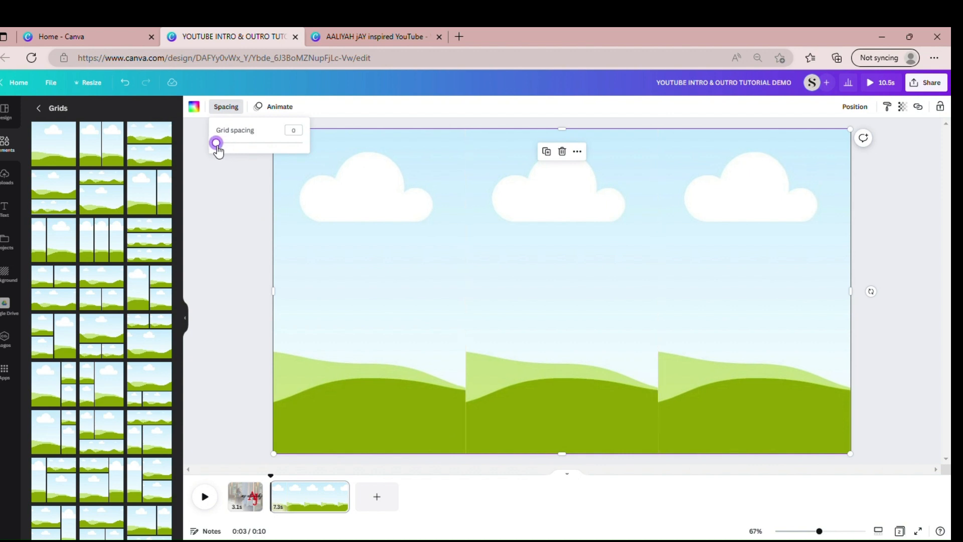
pyautogui.click(218, 250)
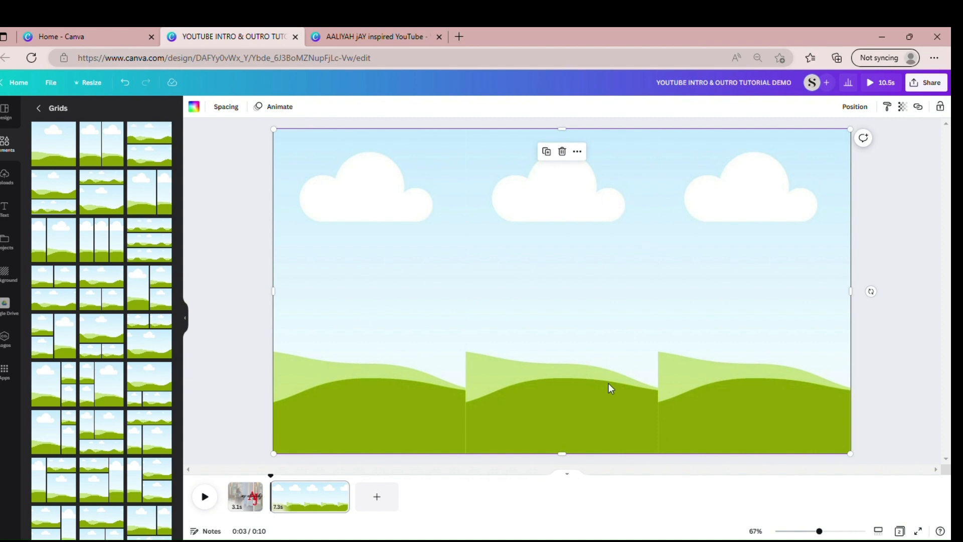
pyautogui.click(222, 313)
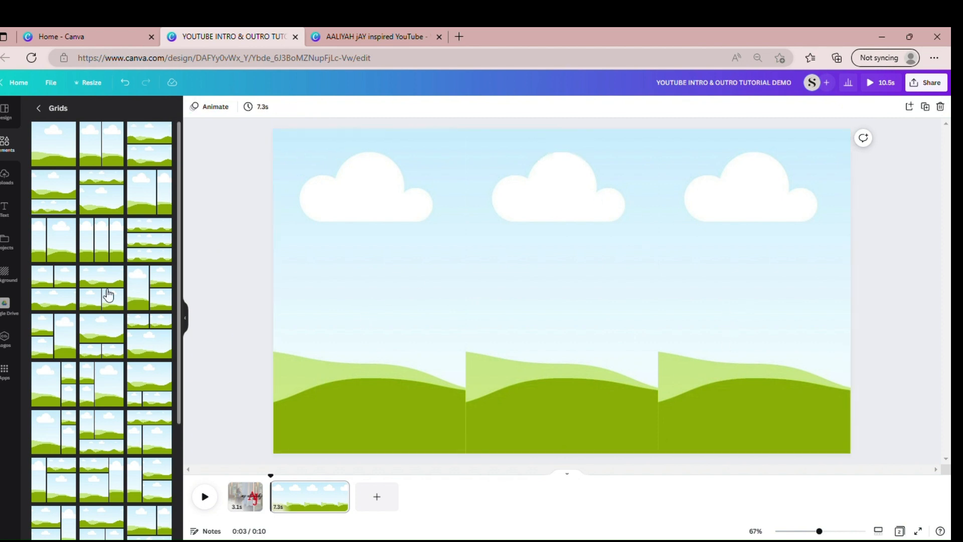
# Fill the grid's left column with the uploaded close-up portrait of the woman in a black cap and reposition the photo within its frame
pyautogui.click(20, 190)
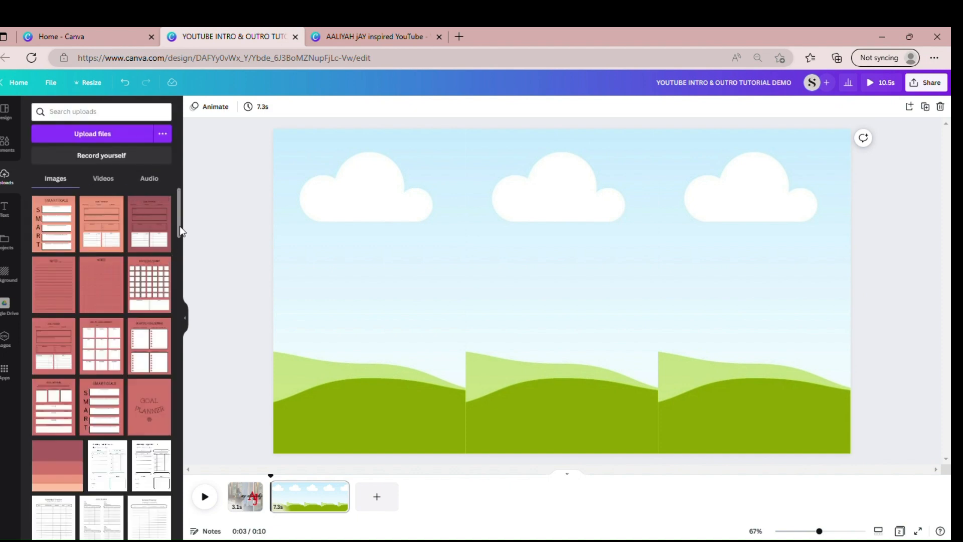
pyautogui.moveTo(179, 226); pyautogui.dragTo(185, 463)
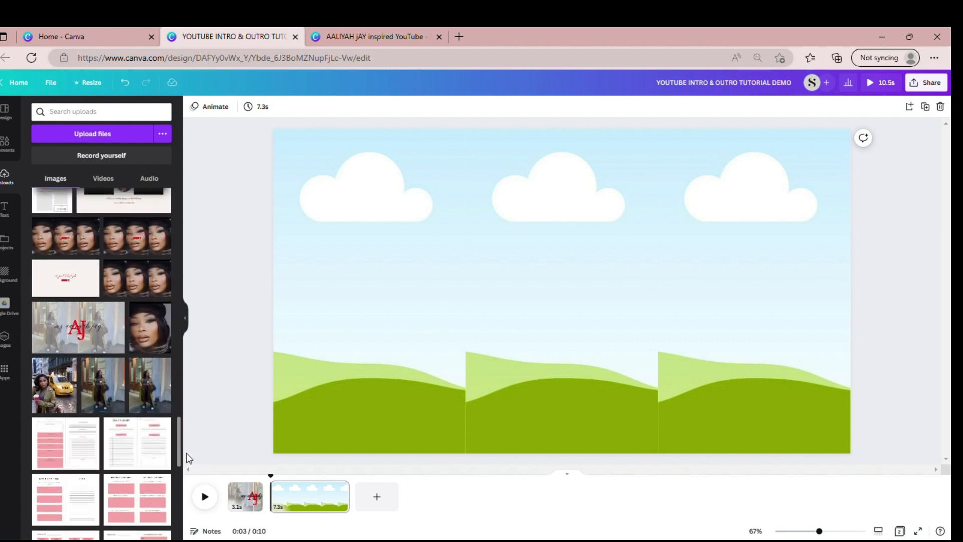
pyautogui.click(157, 338)
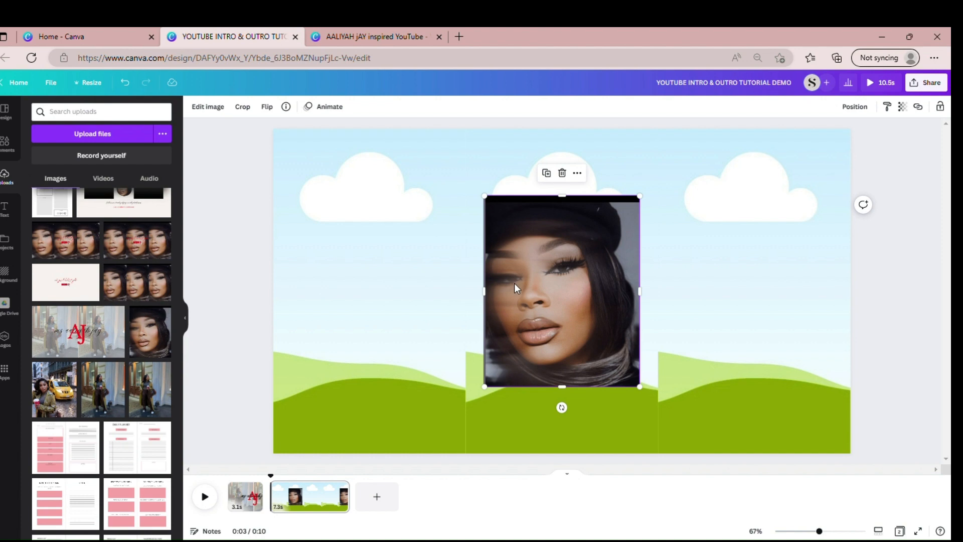
pyautogui.moveTo(514, 283); pyautogui.dragTo(358, 270)
pyautogui.doubleClick(337, 307)
pyautogui.moveTo(338, 307); pyautogui.dragTo(366, 315)
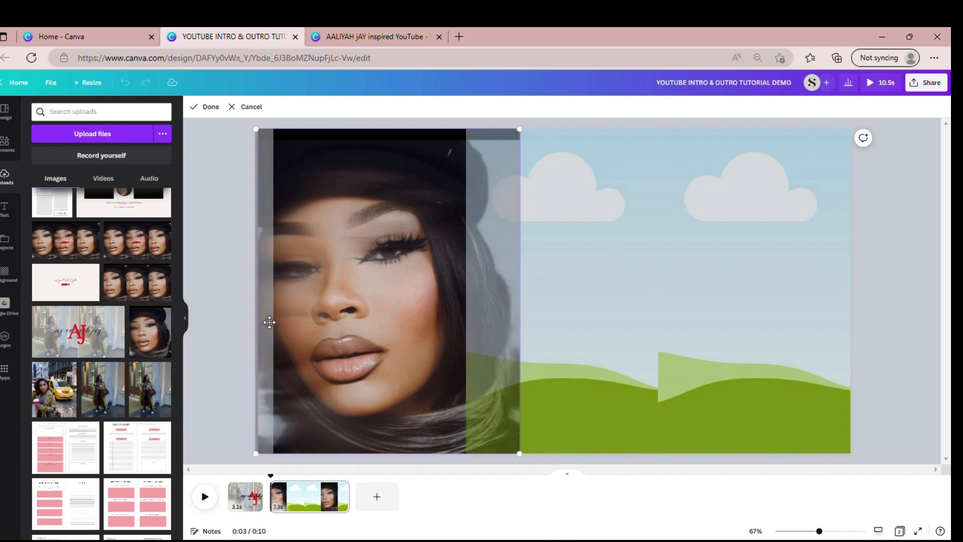
pyautogui.click(220, 312)
# Fill the grid's middle and right columns with the same close-up portrait
pyautogui.moveTo(148, 346); pyautogui.dragTo(585, 290)
pyautogui.doubleClick(562, 287)
pyautogui.click(202, 338)
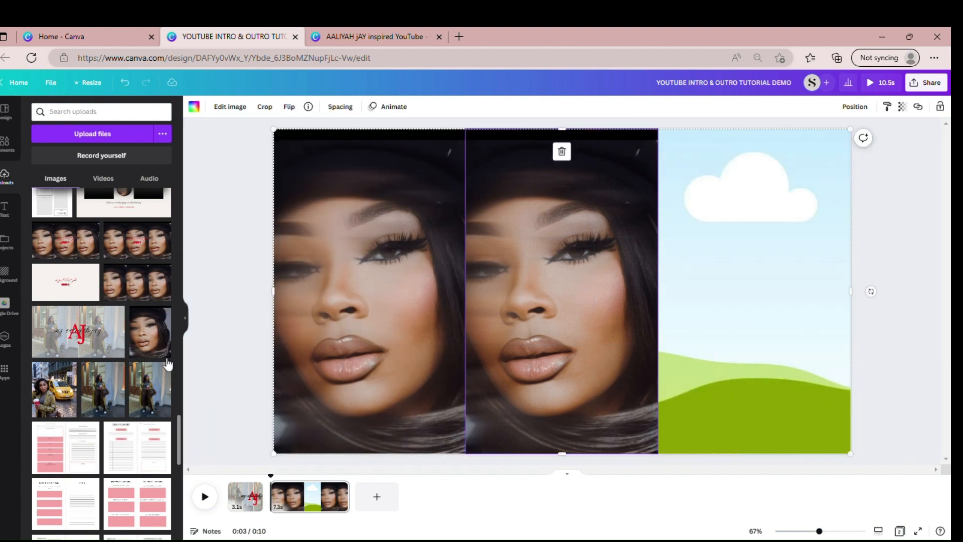
pyautogui.moveTo(159, 353); pyautogui.dragTo(717, 338)
pyautogui.doubleClick(688, 332)
pyautogui.click(206, 366)
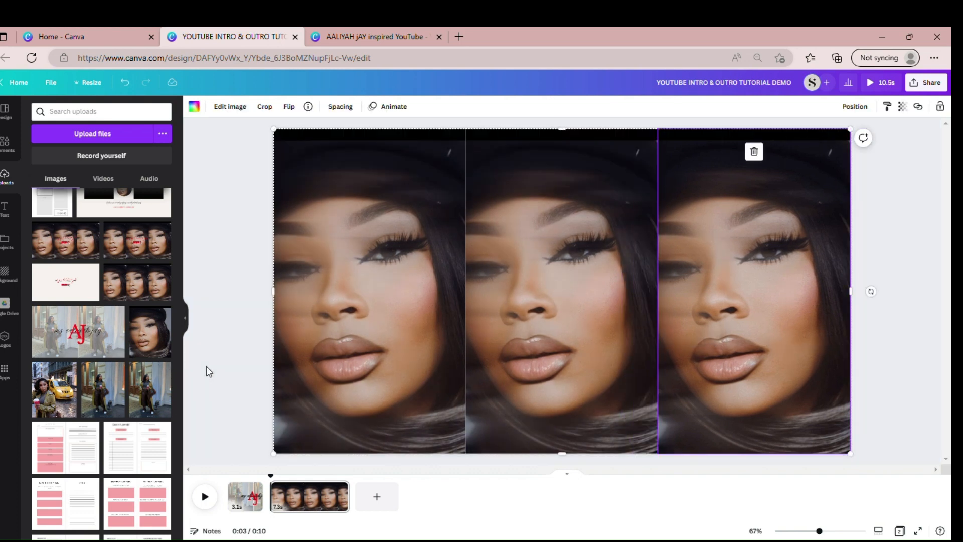
# Shift the portrait in the middle column slightly to the right within its frame and deselect the grid
pyautogui.doubleClick(536, 374)
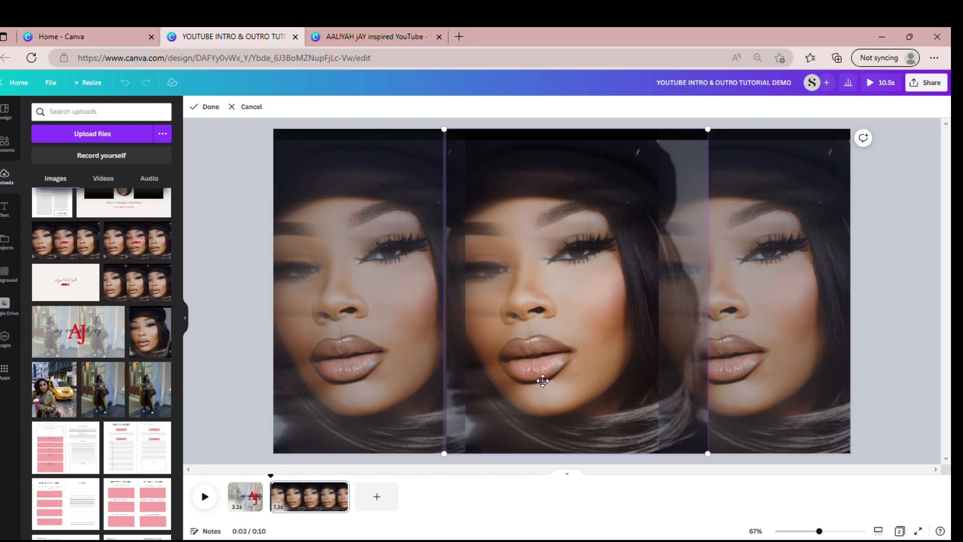
pyautogui.moveTo(536, 375); pyautogui.dragTo(550, 383)
pyautogui.click(215, 370)
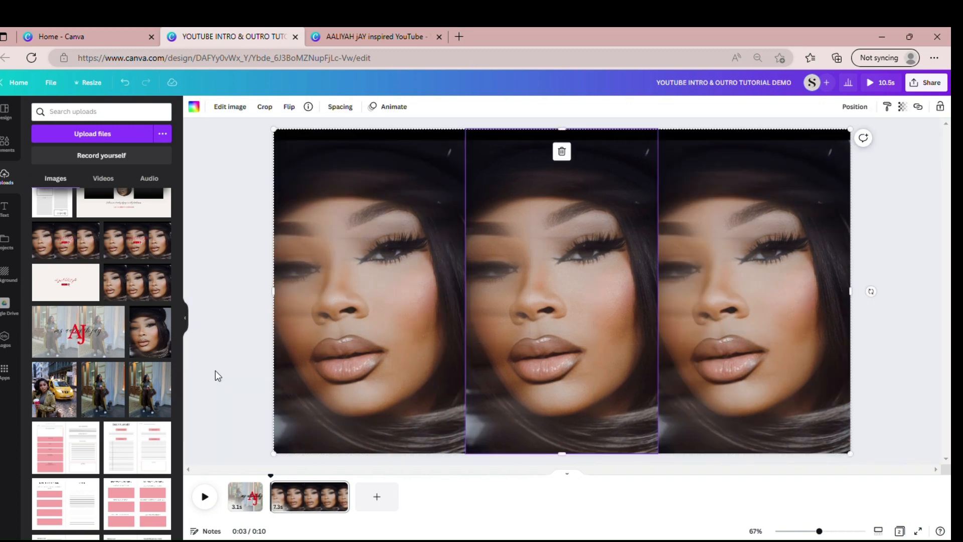
pyautogui.click(215, 370)
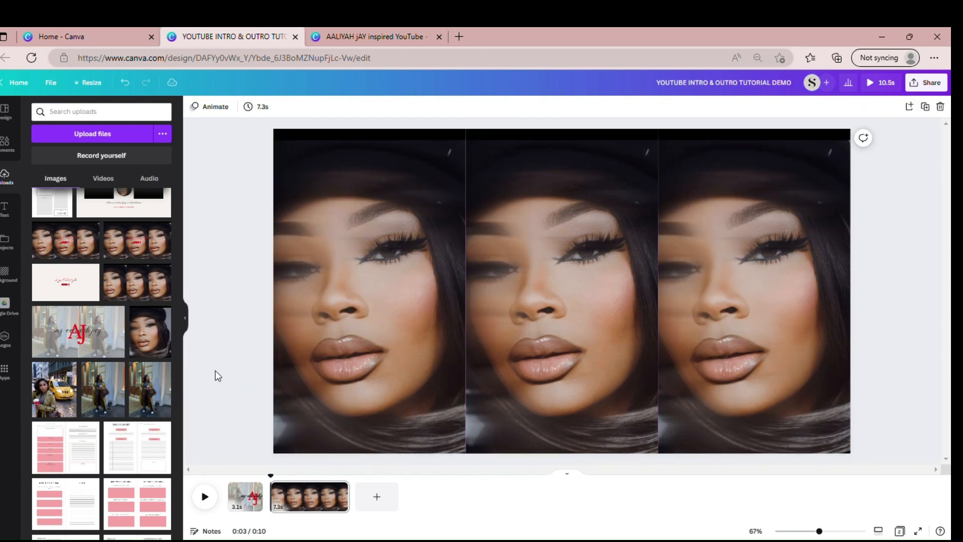
# Apply the Photo Rise animation to the whole three-portrait grid
pyautogui.click(275, 451)
pyautogui.press('Escape')
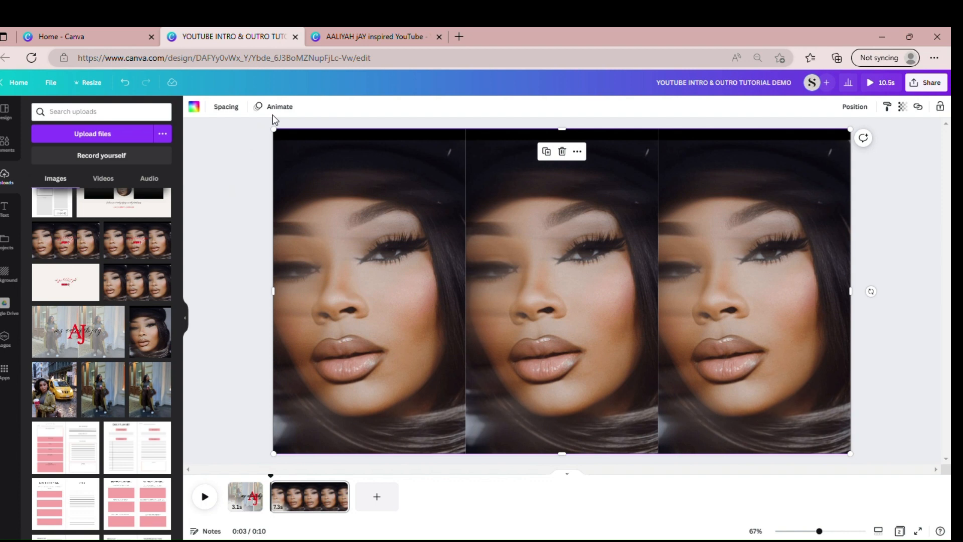
pyautogui.click(278, 113)
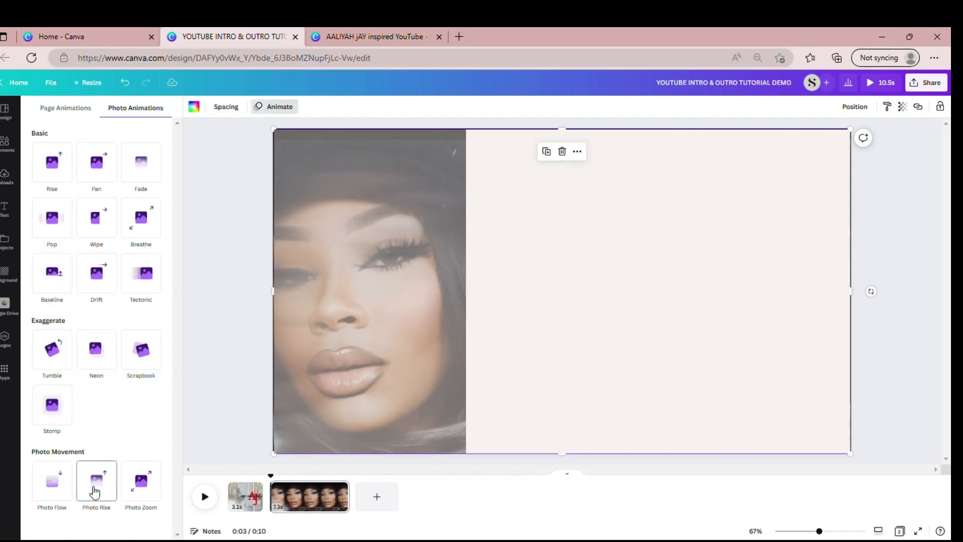
pyautogui.click(95, 492)
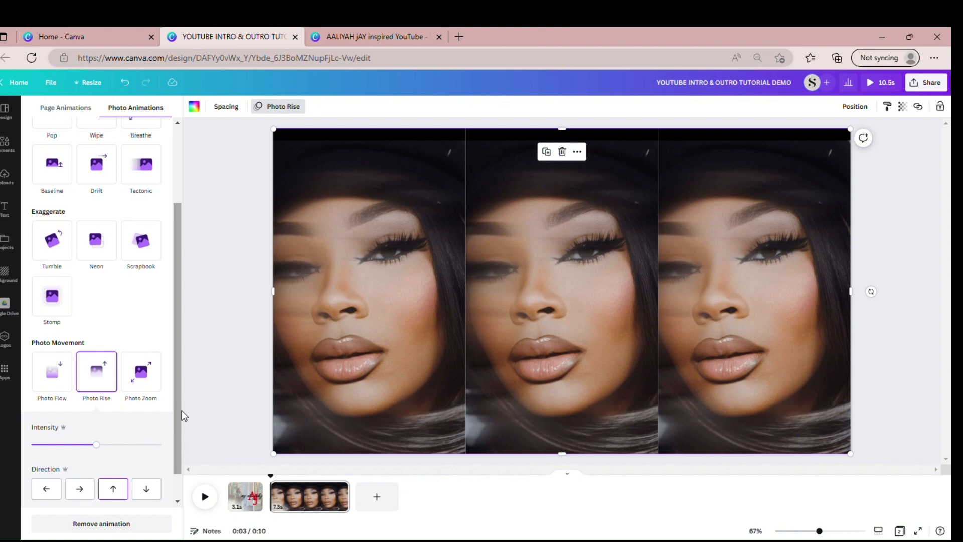
# Switch to the "AALIYAH jAY inspired YouTube" design and show the element timing of the photo grid on its second page
pyautogui.click(387, 30)
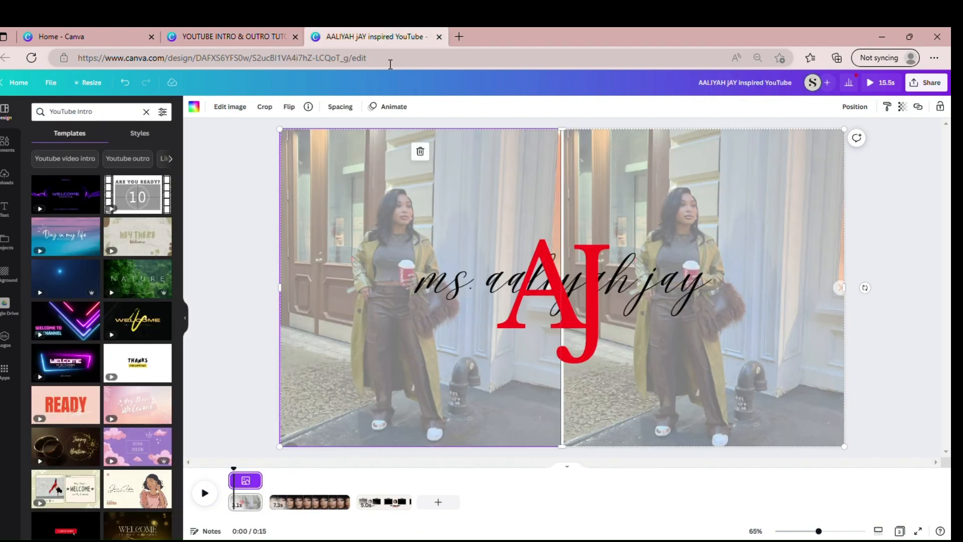
pyautogui.click(280, 502)
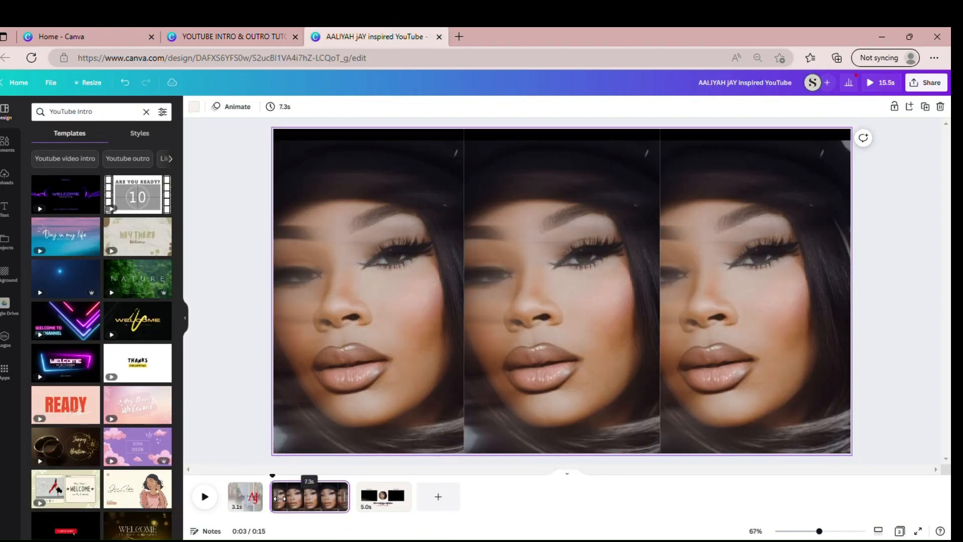
pyautogui.click(274, 454)
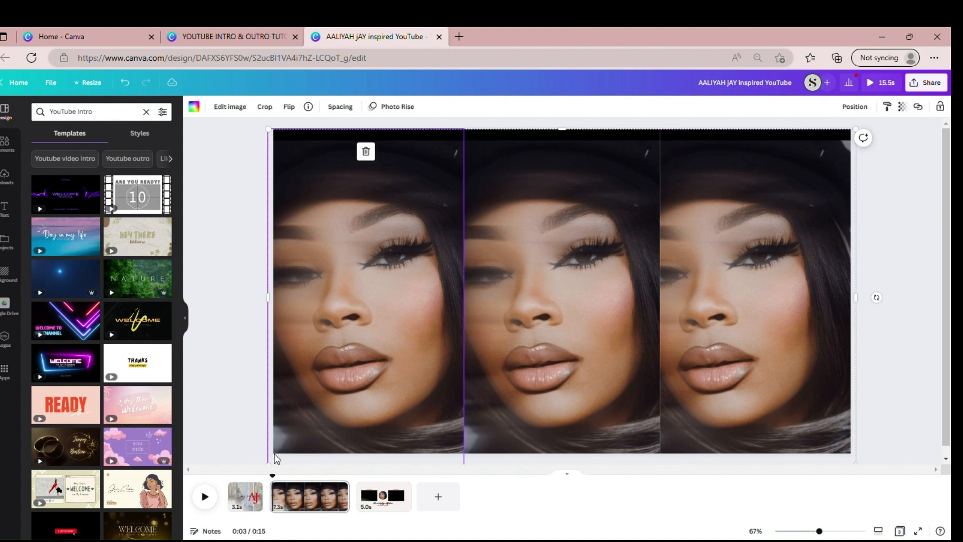
pyautogui.click(863, 137)
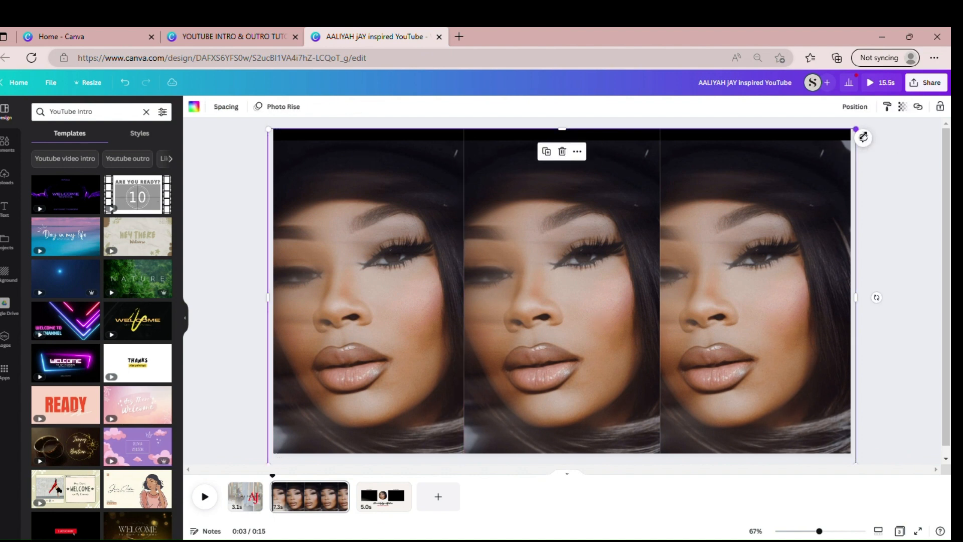
pyautogui.rightClick(742, 219)
pyautogui.click(761, 408)
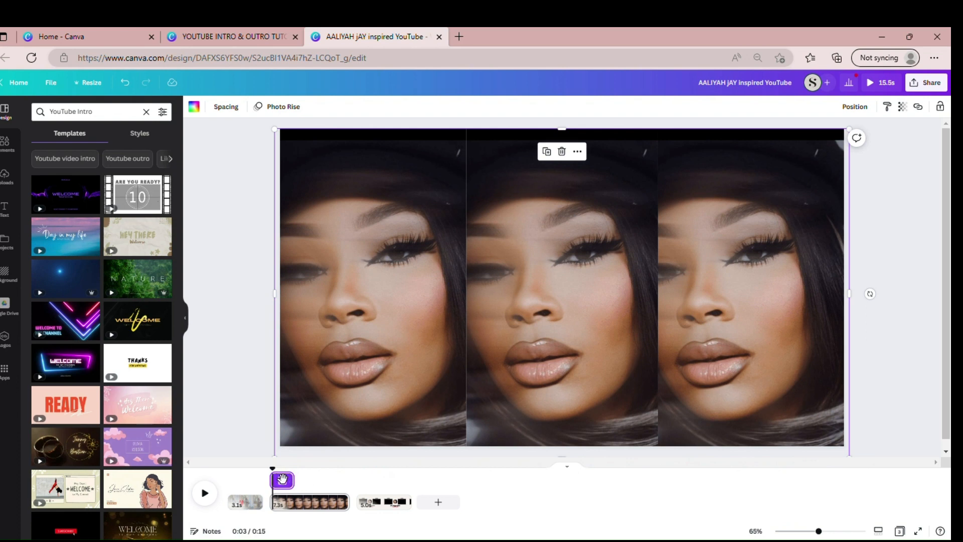
# Return to the tutorial demo design, show the three-portrait grid's timing and trim its end to less than half the page duration
pyautogui.moveTo(284, 479); pyautogui.dragTo(304, 482)
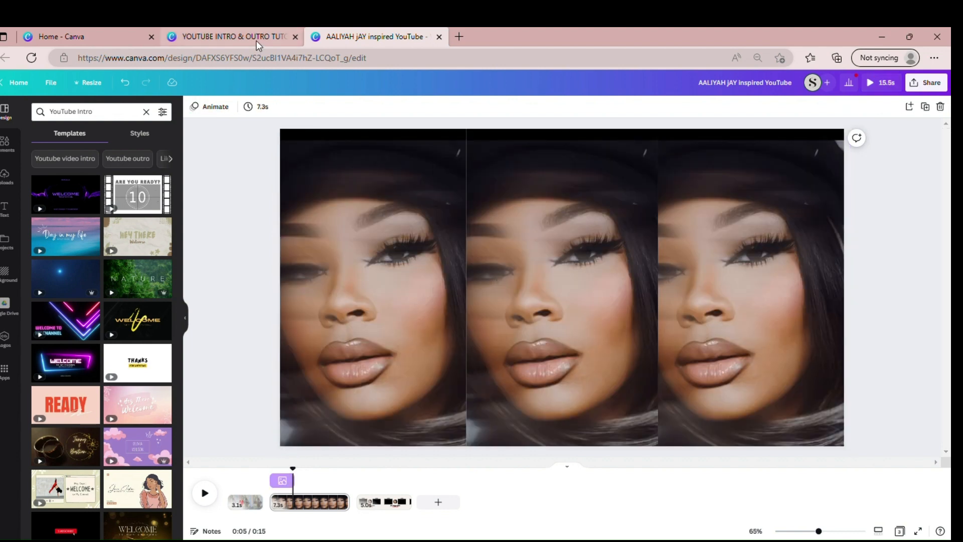
pyautogui.click(253, 38)
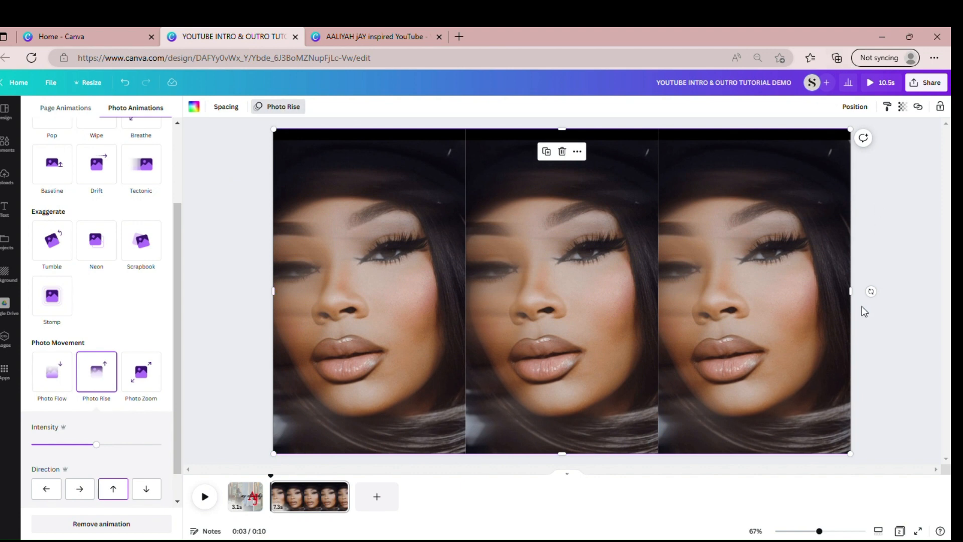
pyautogui.rightClick(670, 375)
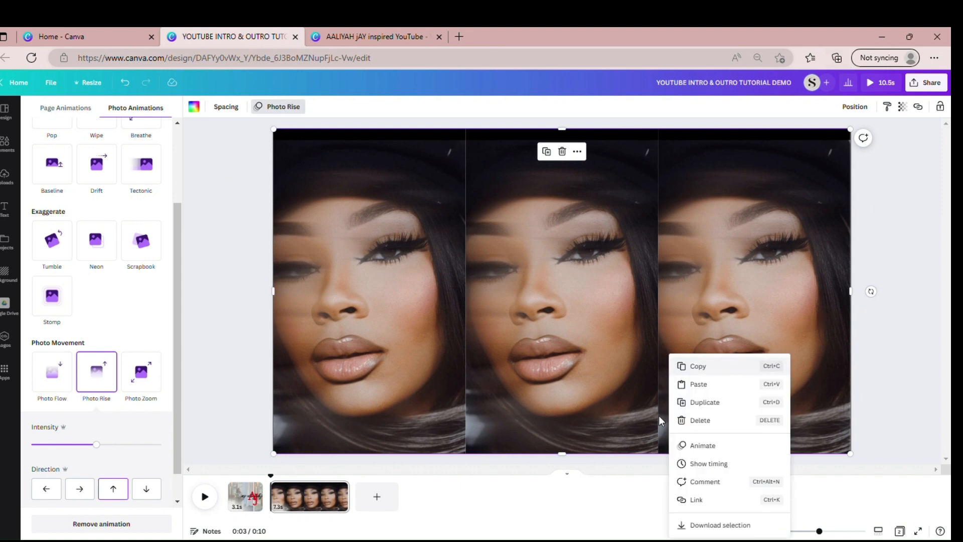
pyautogui.click(692, 463)
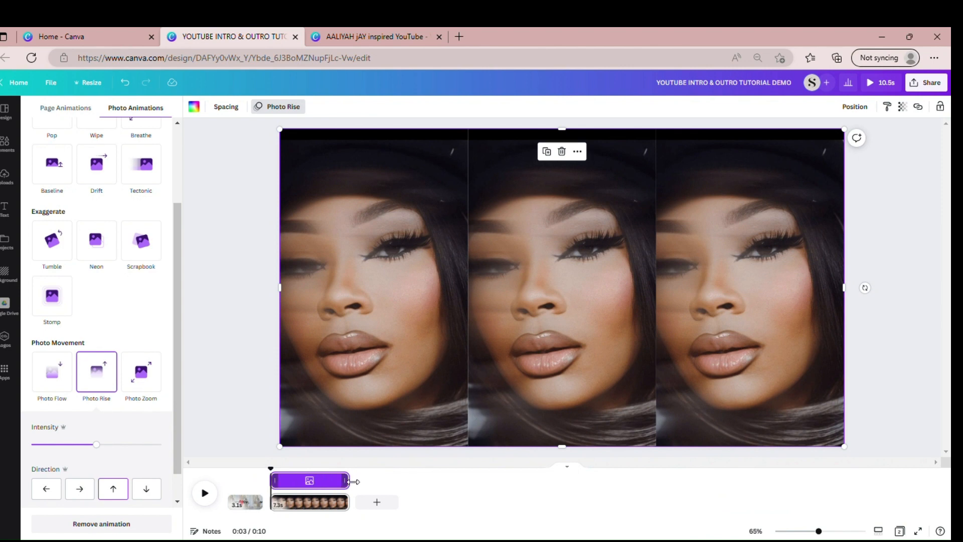
pyautogui.moveTo(351, 481); pyautogui.dragTo(305, 480)
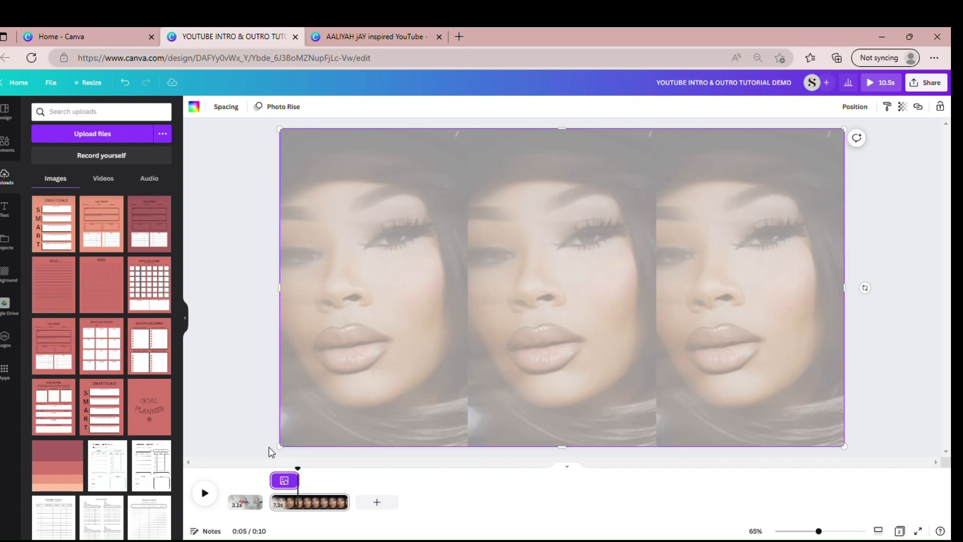
pyautogui.click(261, 446)
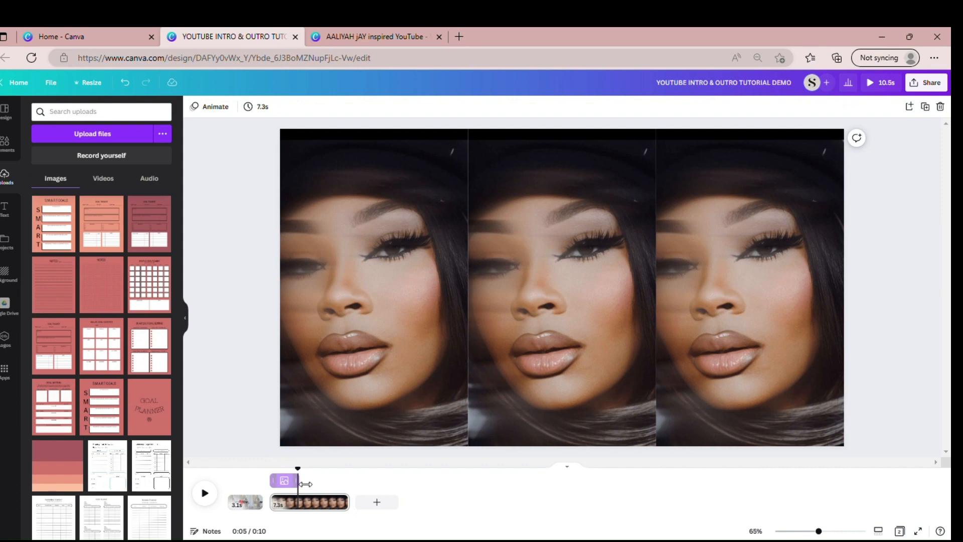
# Trim the three-portrait grid's timing further so that it ends at about the 5.1 s mark
pyautogui.moveTo(305, 484); pyautogui.dragTo(283, 473)
pyautogui.moveTo(286, 474); pyautogui.dragTo(301, 480)
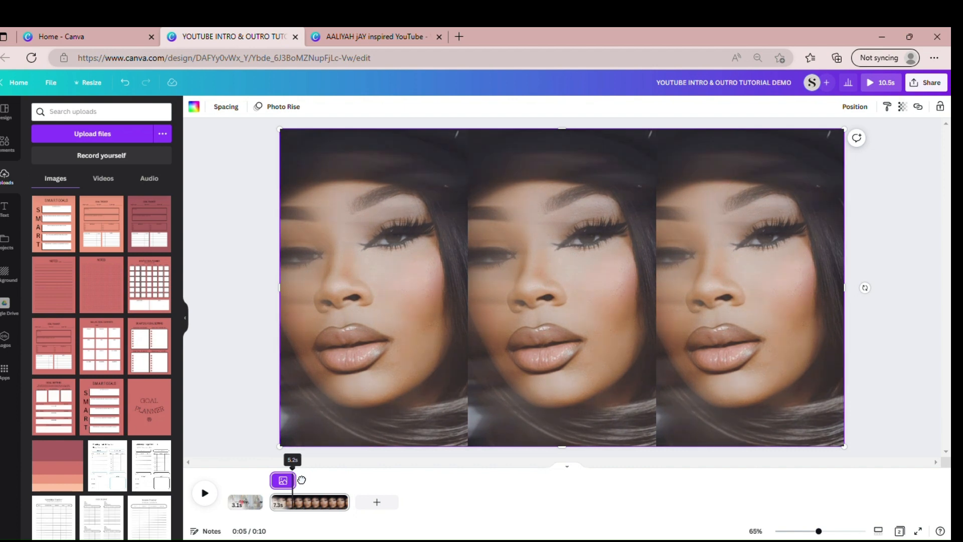
pyautogui.click(282, 457)
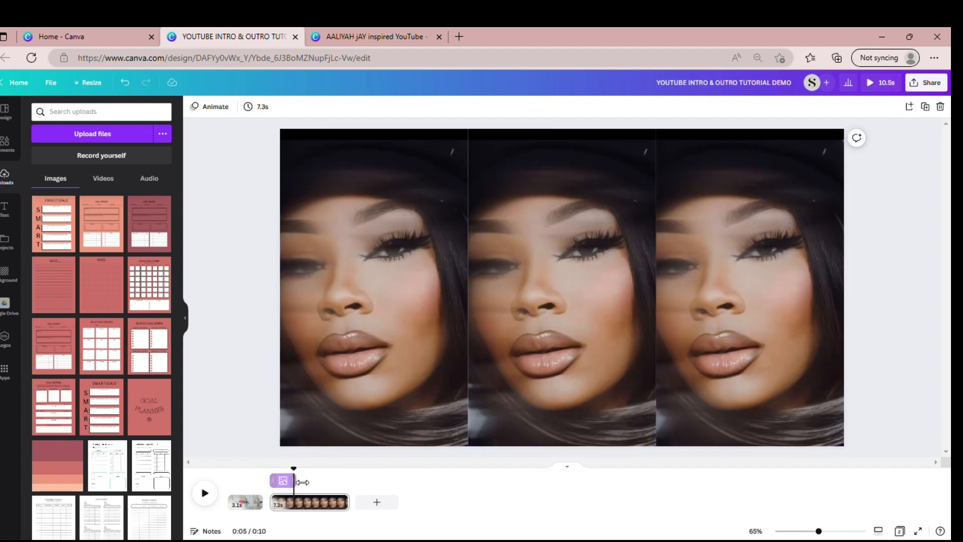
pyautogui.moveTo(300, 485); pyautogui.dragTo(277, 475)
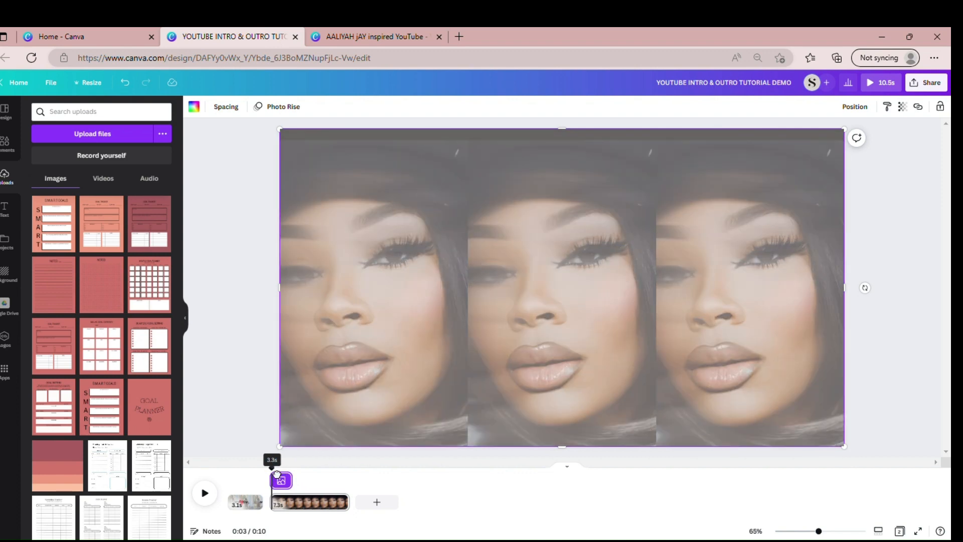
pyautogui.moveTo(276, 474); pyautogui.dragTo(298, 475)
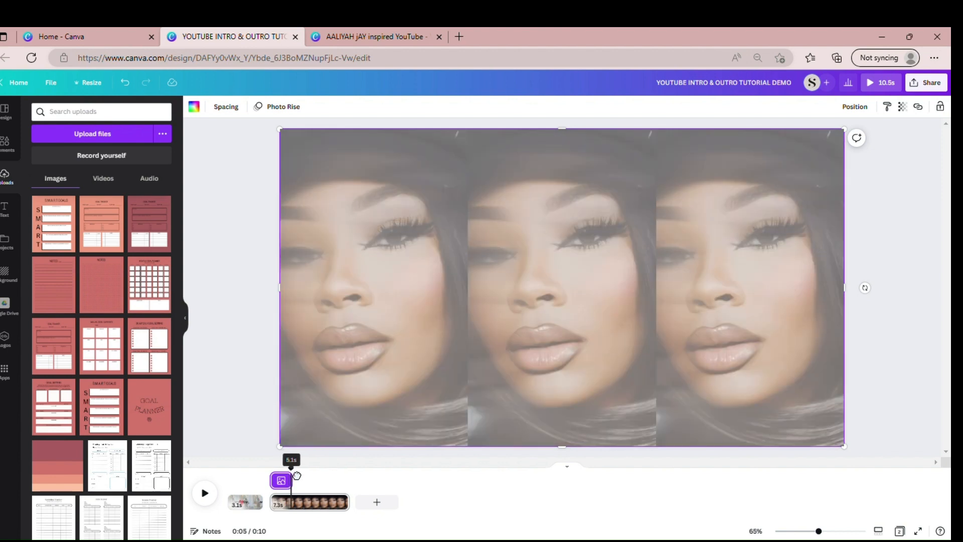
pyautogui.click(254, 426)
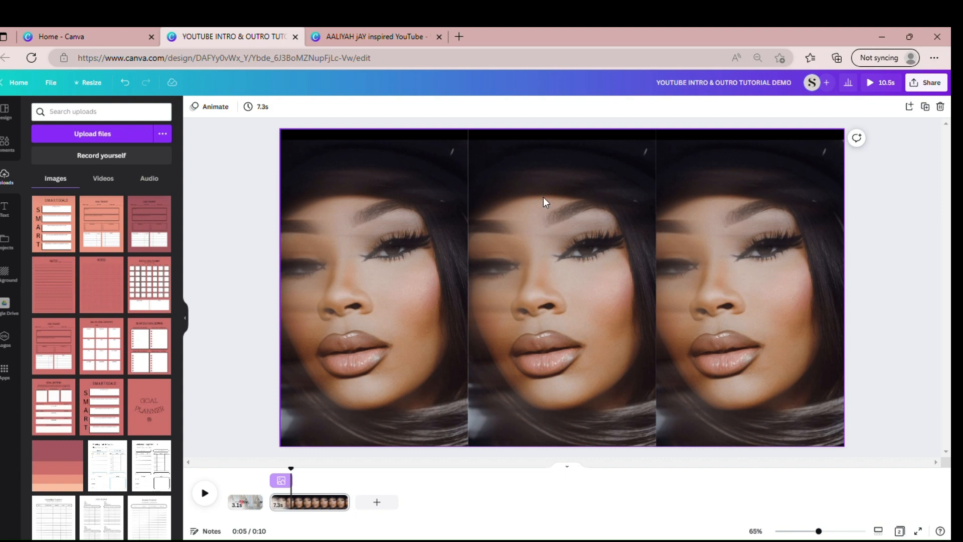
# Move the three-portrait grid down so that only its upper part covers the lower third of the page
pyautogui.moveTo(543, 197); pyautogui.dragTo(542, 417)
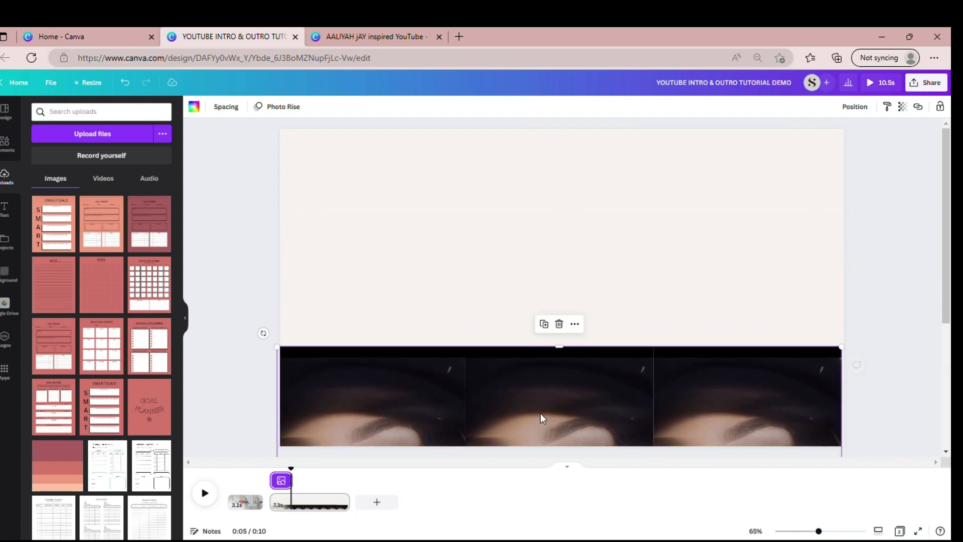
pyautogui.click(897, 154)
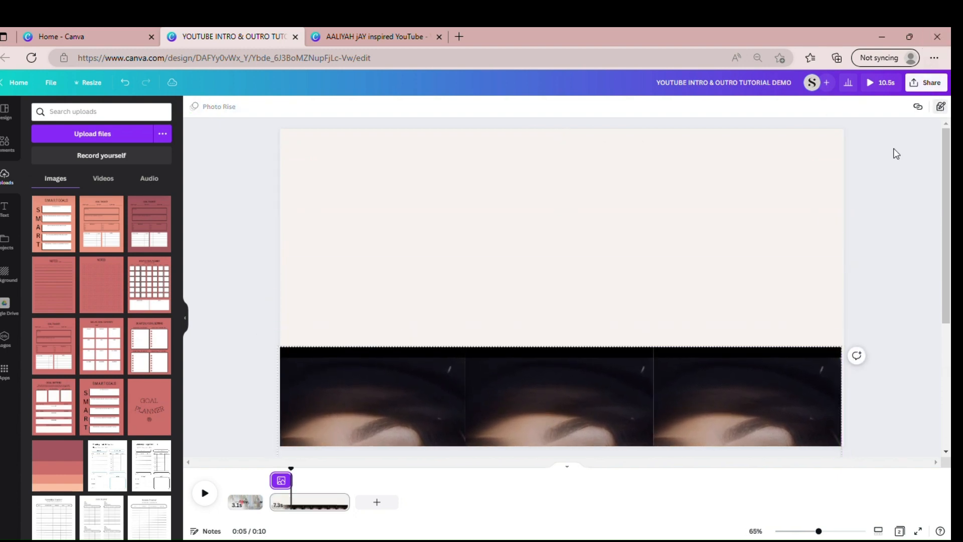
pyautogui.click(625, 431)
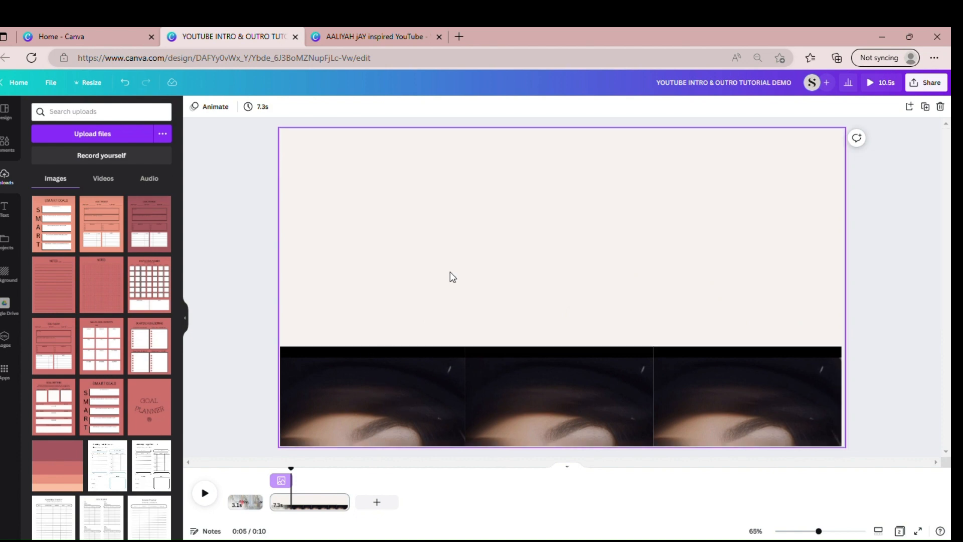
# Add a text box to the empty upper area, set its font size to 68.4 and move it up slightly
pyautogui.click(466, 267)
pyautogui.press('t')
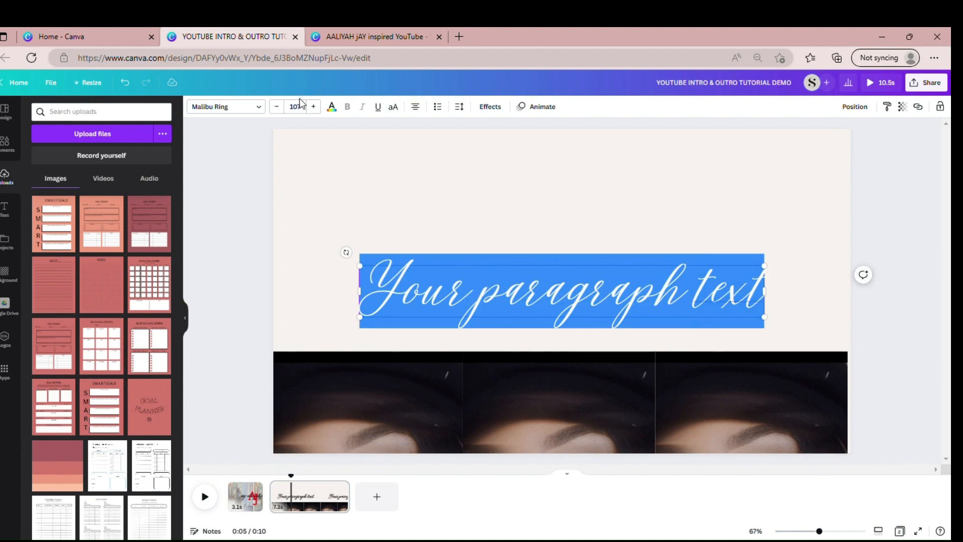
pyautogui.click(310, 108)
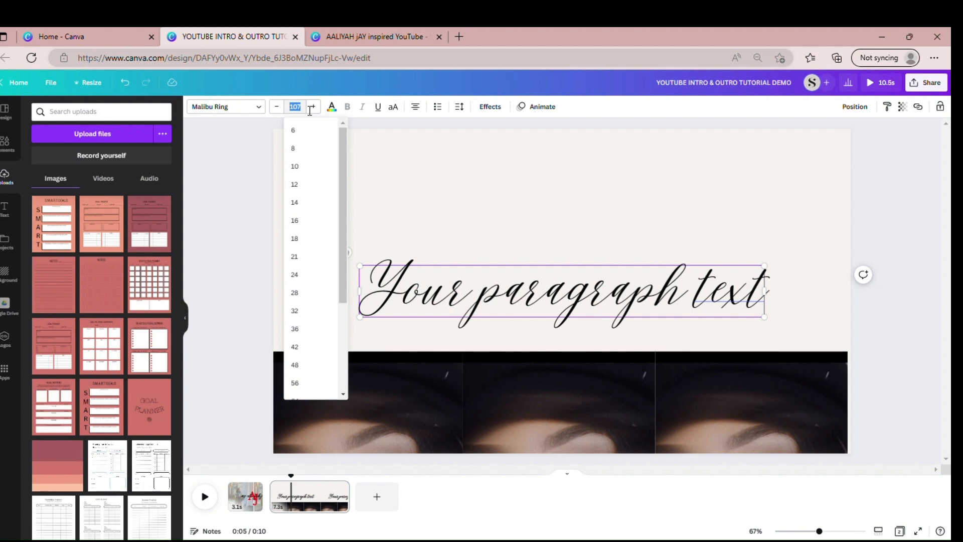
pyautogui.write('68.4')
pyautogui.press('Return')
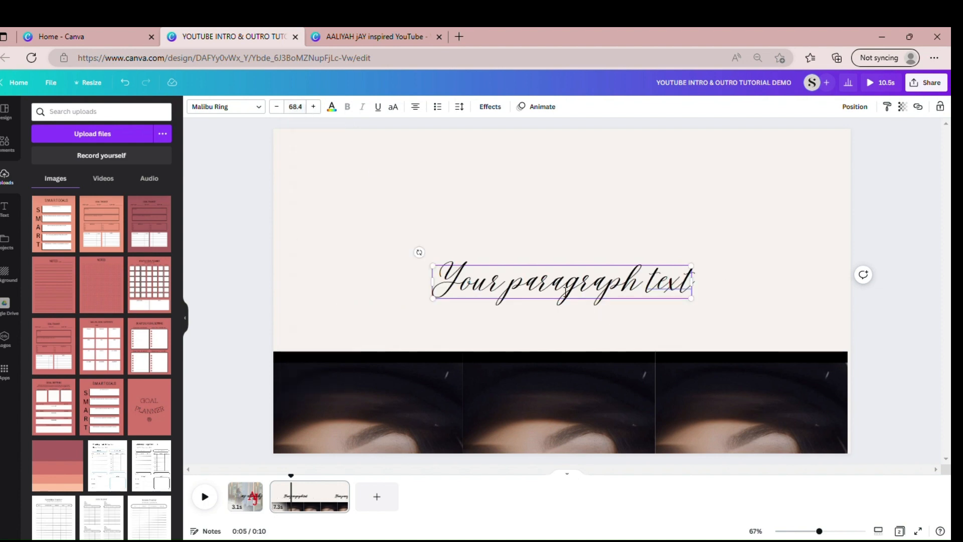
pyautogui.moveTo(575, 306); pyautogui.dragTo(581, 285)
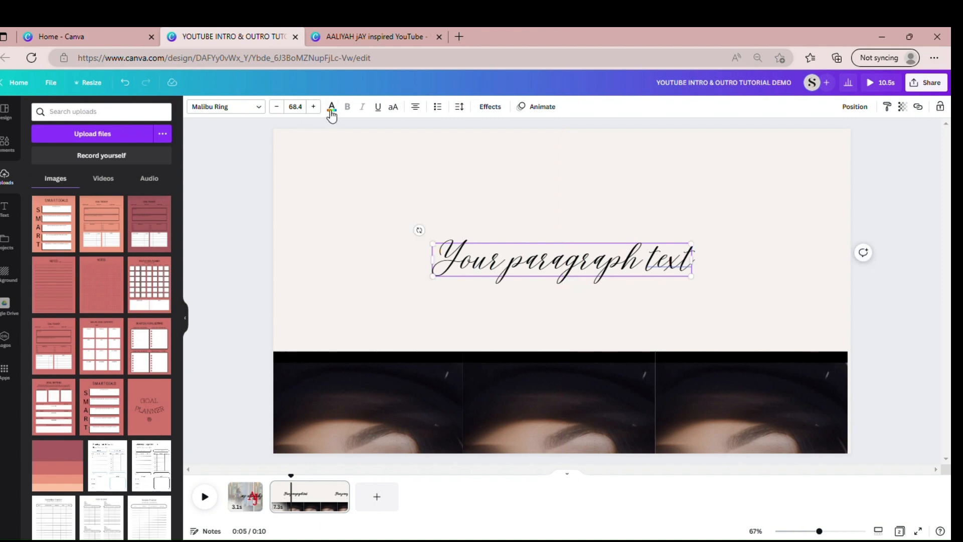
# Colour the placeholder text red
pyautogui.click(332, 108)
pyautogui.click(49, 153)
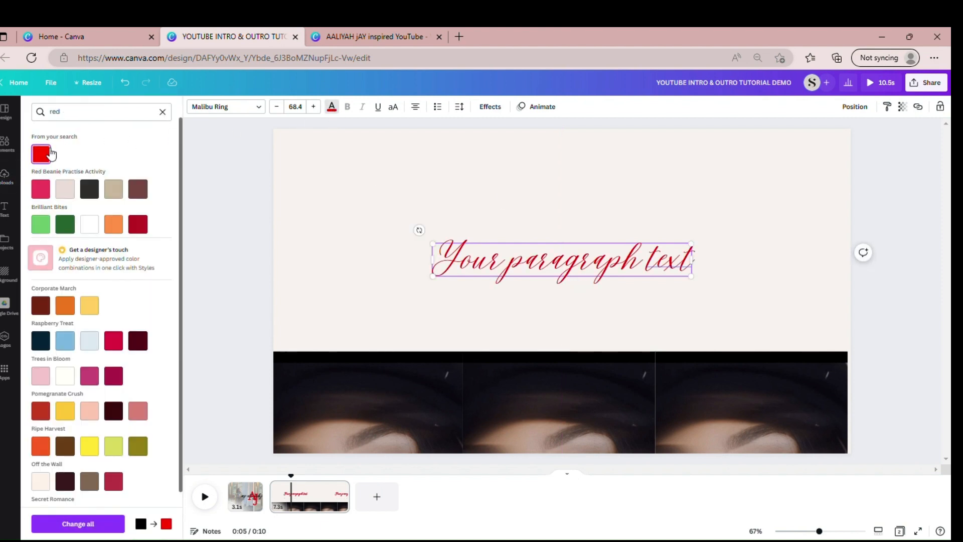
pyautogui.click(287, 257)
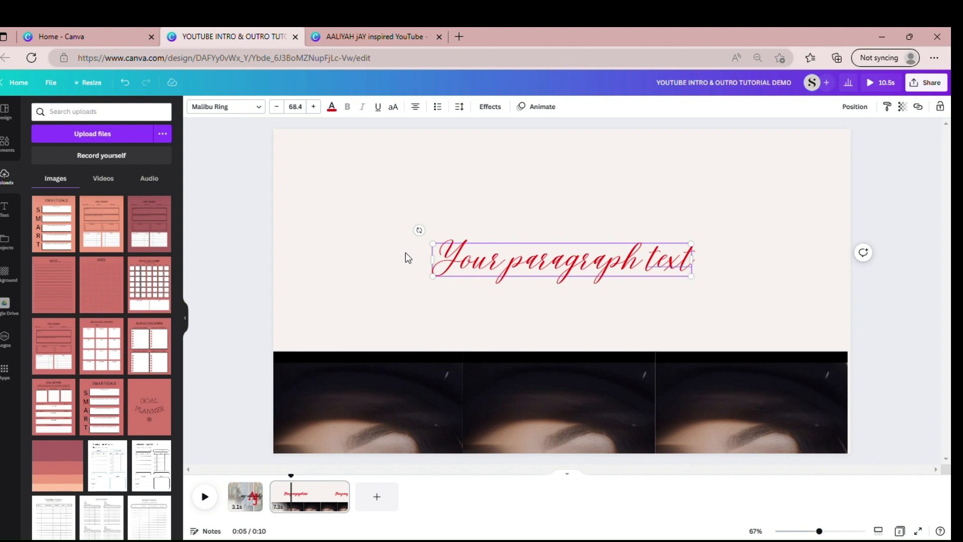
# Replace the placeholder text with "it girl lifestyle" and nudge it slightly upward, keeping it centred on the page
pyautogui.tripleClick(468, 267)
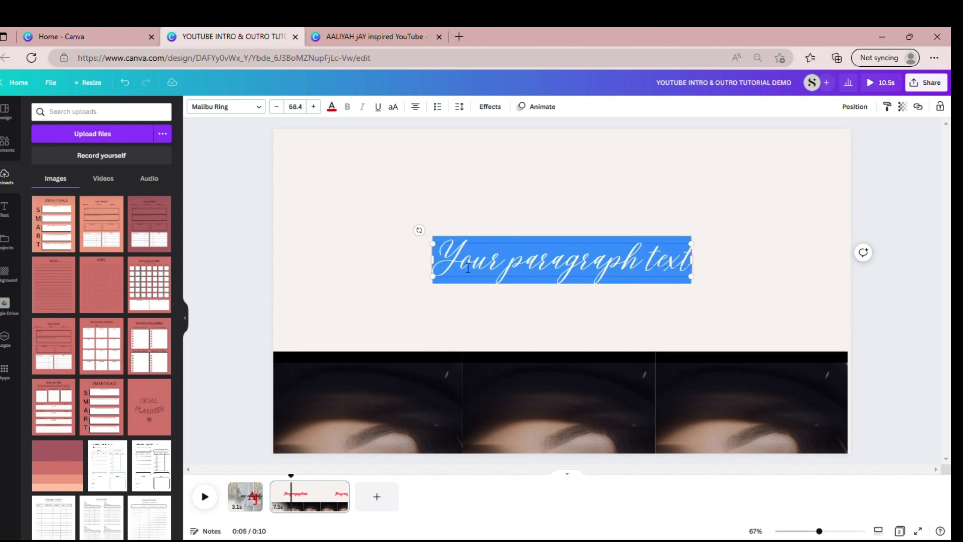
pyautogui.write('it')
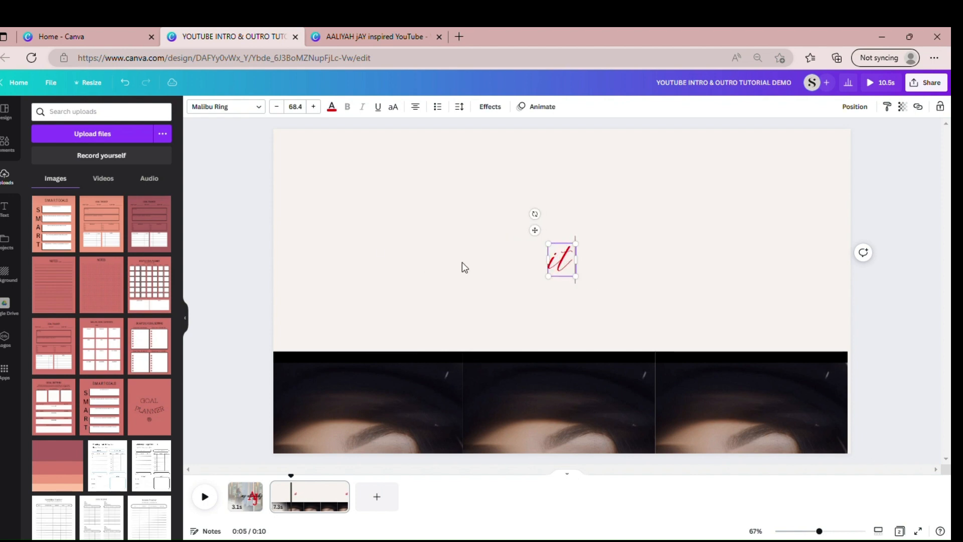
pyautogui.write(' girl')
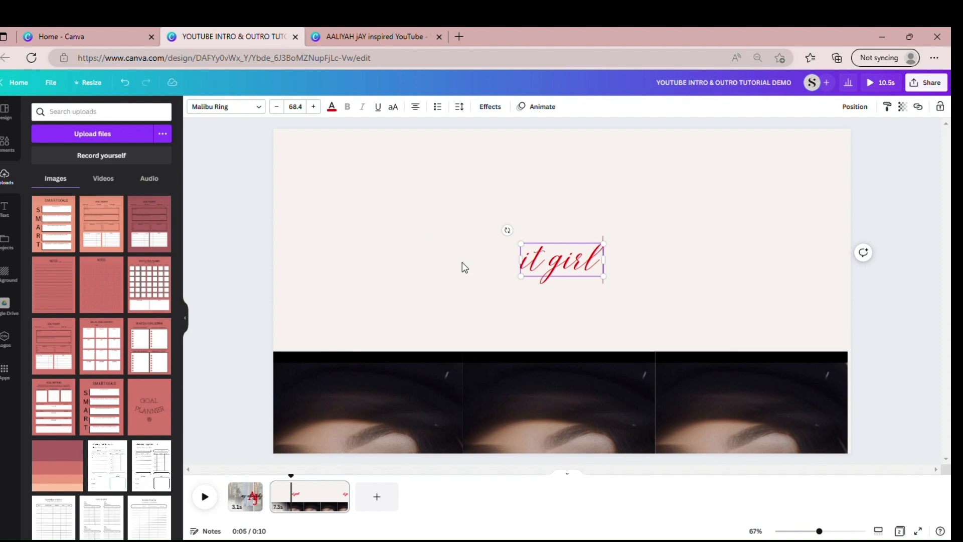
pyautogui.write(' lifestyle')
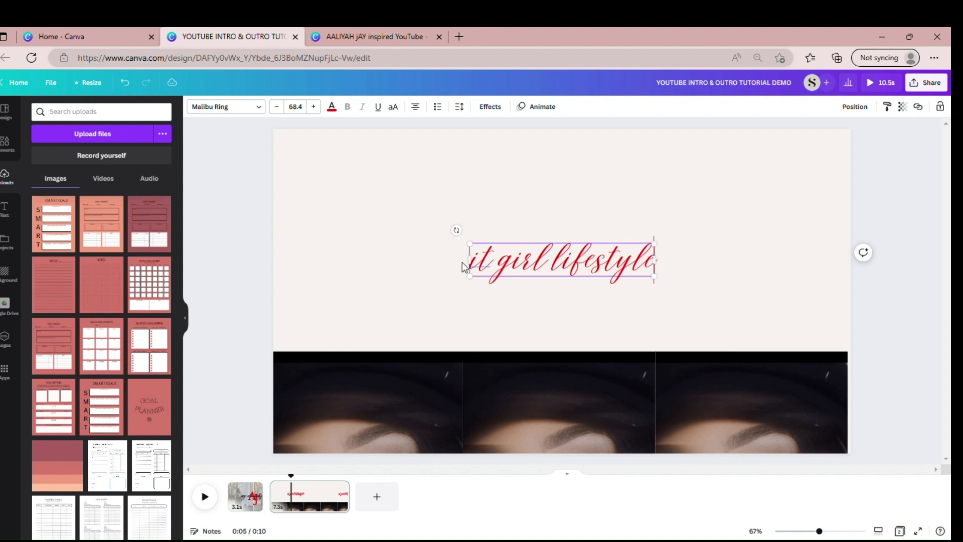
pyautogui.click(426, 224)
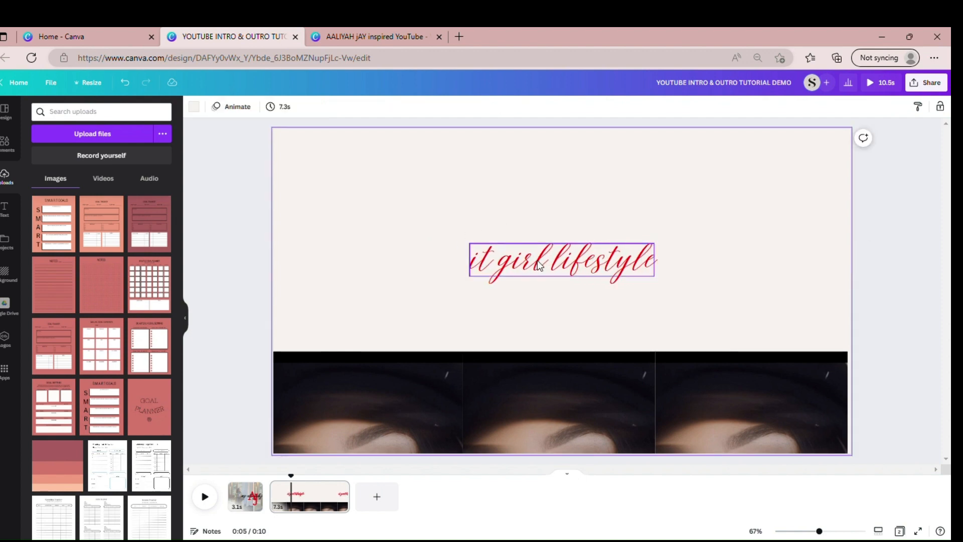
pyautogui.click(537, 261)
pyautogui.moveTo(537, 260); pyautogui.dragTo(544, 260)
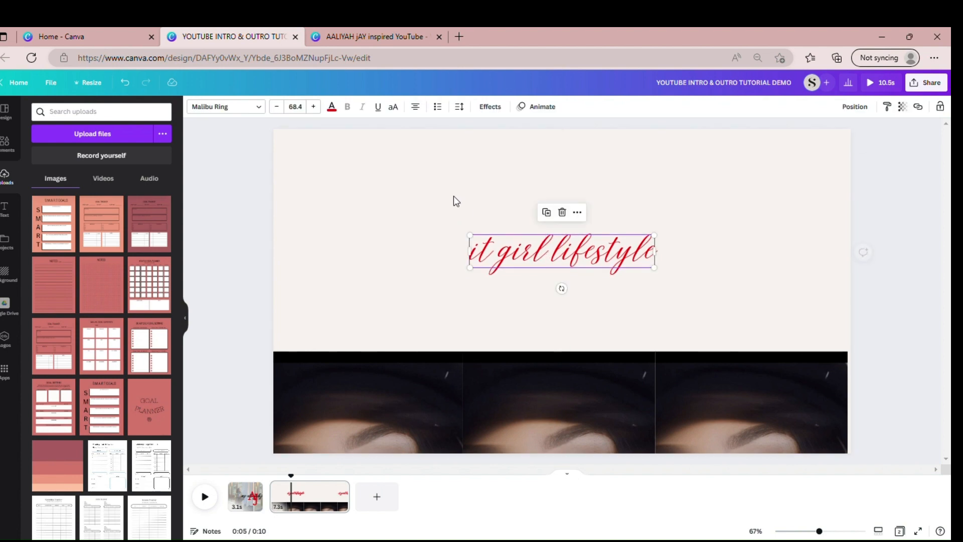
pyautogui.click(416, 182)
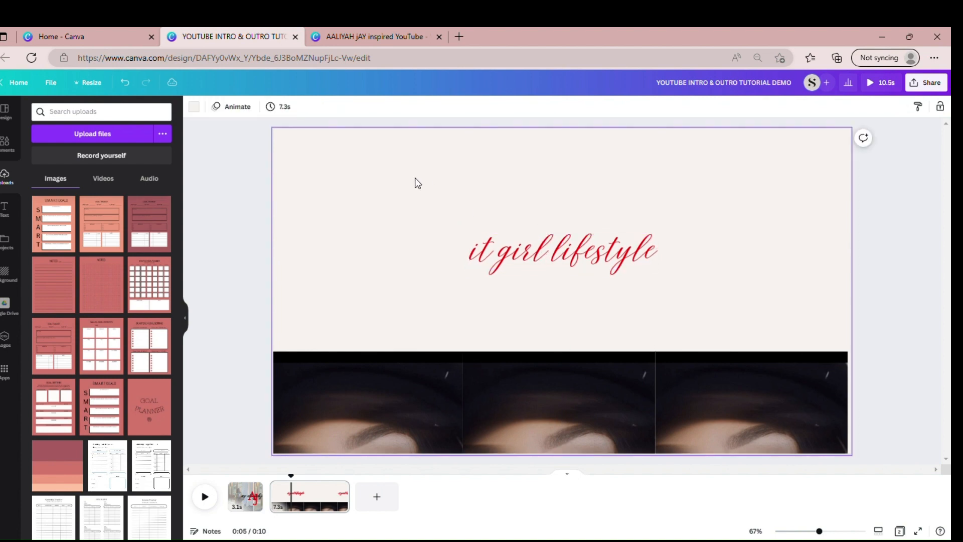
# Apply the Typewriter text animation to the "it girl lifestyle" text
pyautogui.click(470, 252)
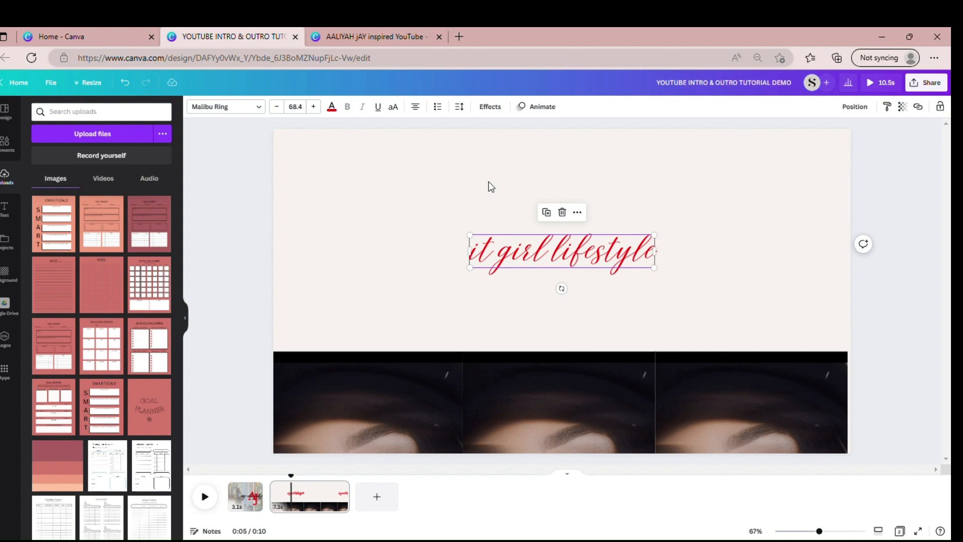
pyautogui.click(536, 113)
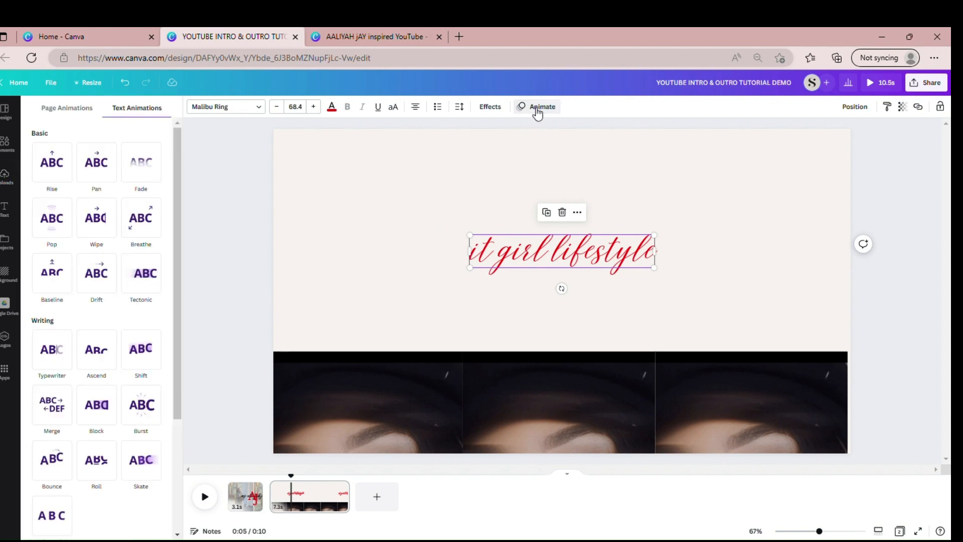
pyautogui.click(47, 357)
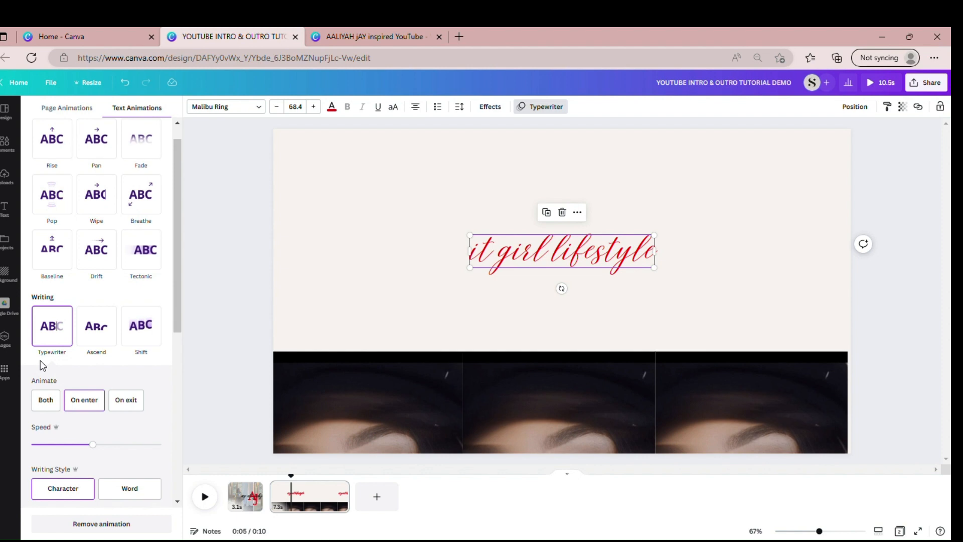
pyautogui.click(408, 260)
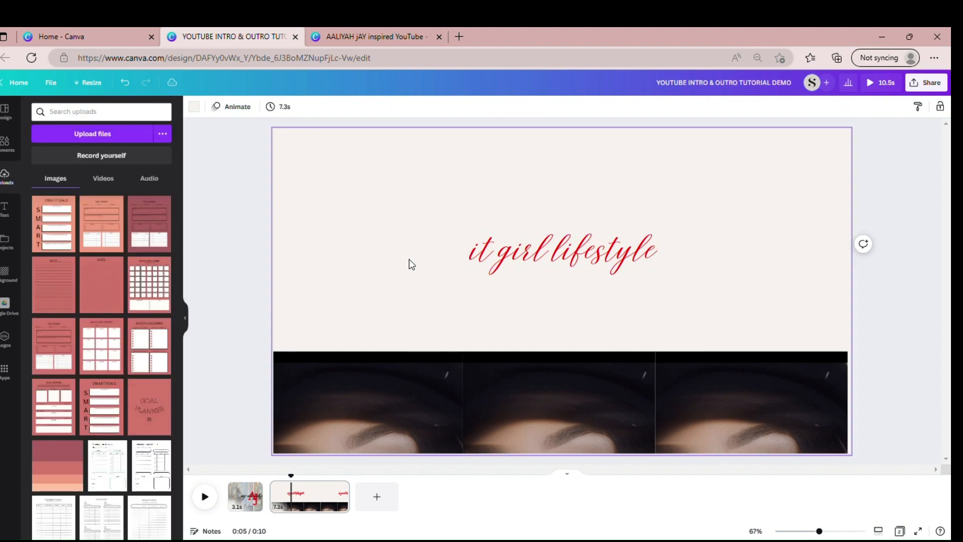
# Search the graphics for "subscribe" and add the red subscribe button with a bell and hand cursor to the page
pyautogui.click(6, 146)
pyautogui.click(129, 112)
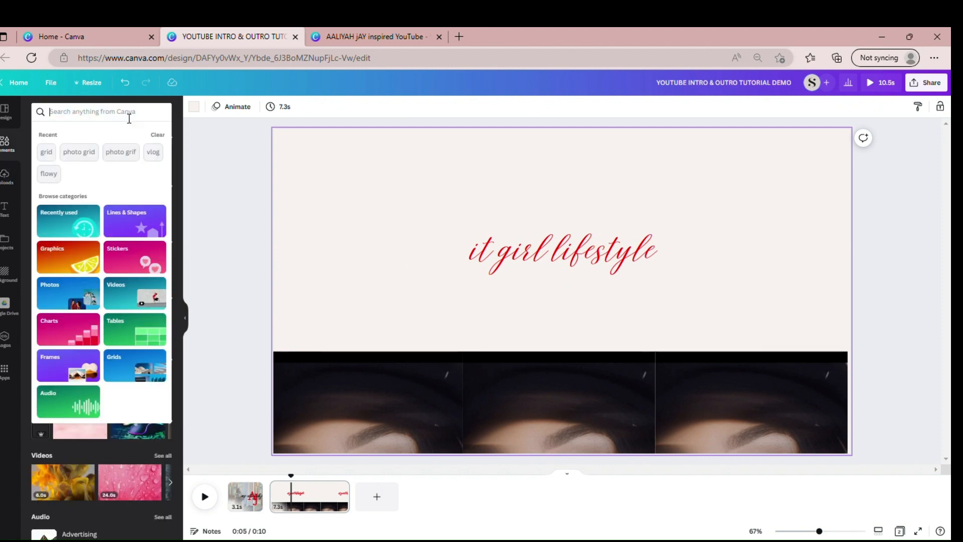
pyautogui.write('subscri')
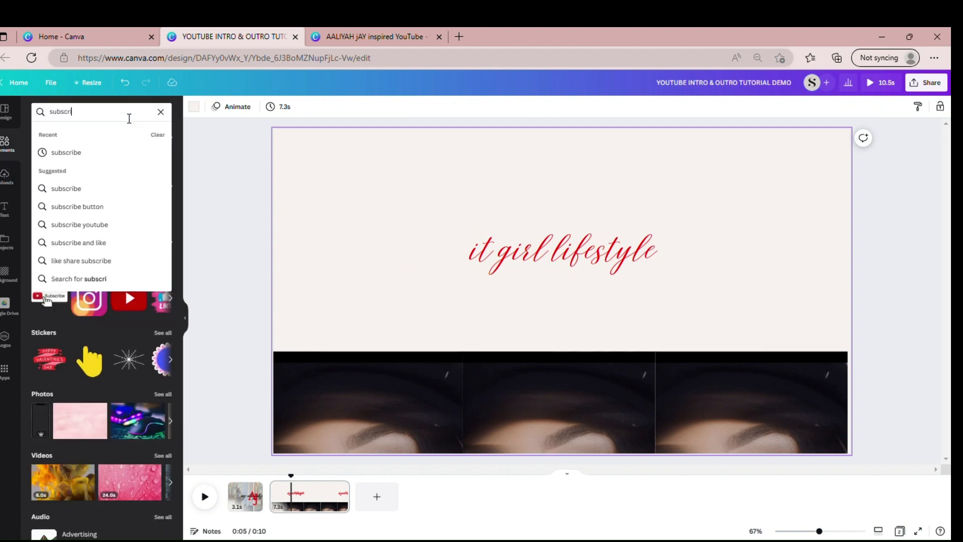
pyautogui.write('be')
pyautogui.press('Return')
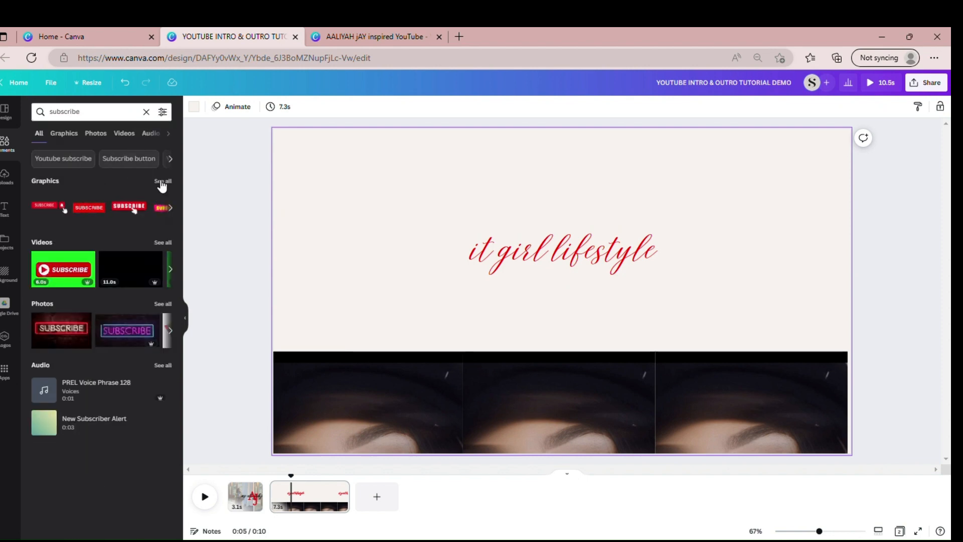
pyautogui.click(161, 181)
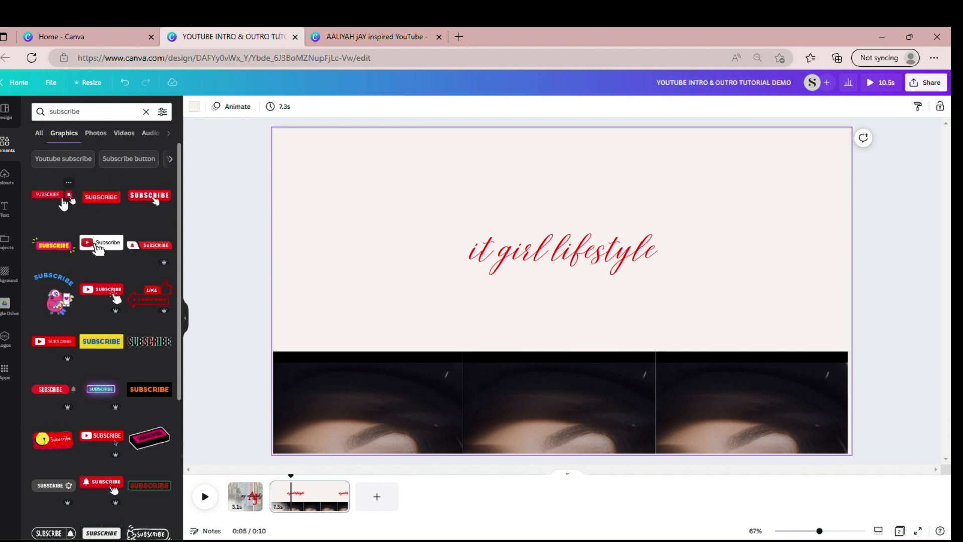
pyautogui.click(63, 200)
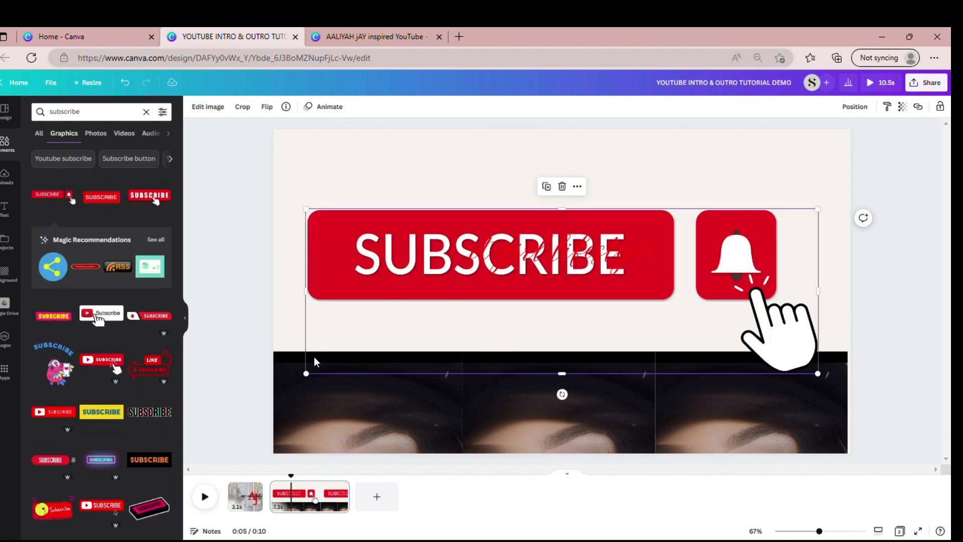
# Shrink the subscribe graphic to a small button and centre it just beneath the "it girl lifestyle" text
pyautogui.moveTo(307, 374); pyautogui.dragTo(701, 195)
pyautogui.moveTo(672, 260); pyautogui.dragTo(512, 309)
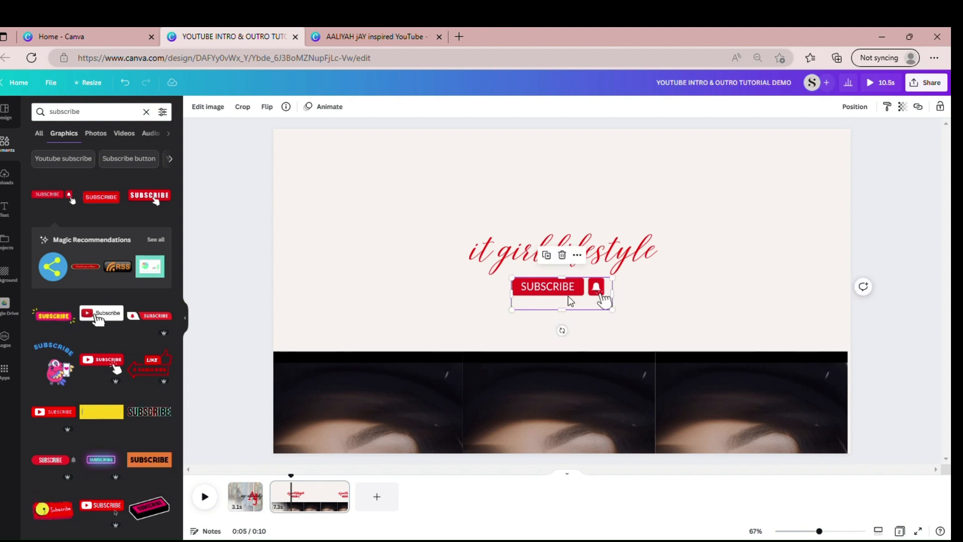
pyautogui.moveTo(571, 301); pyautogui.dragTo(580, 287)
pyautogui.click(734, 212)
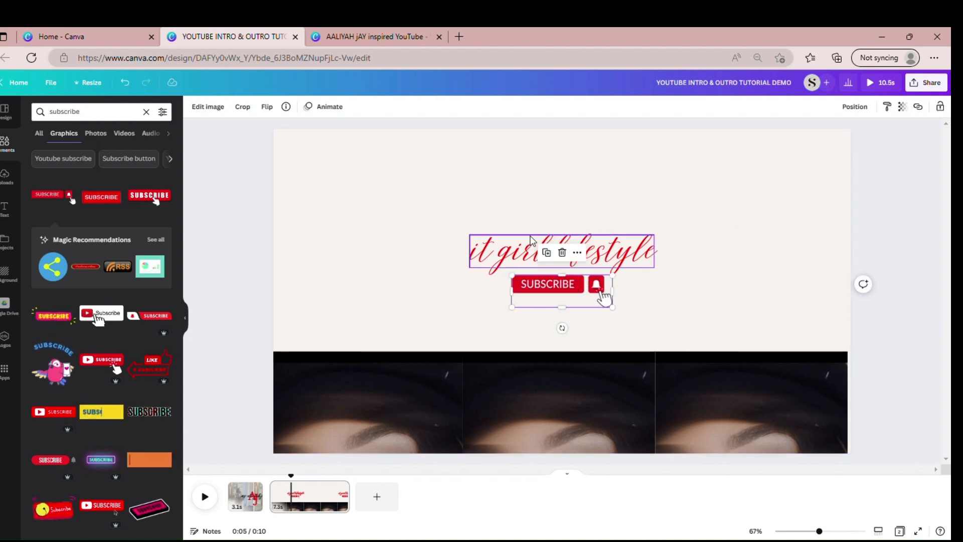
pyautogui.click(725, 252)
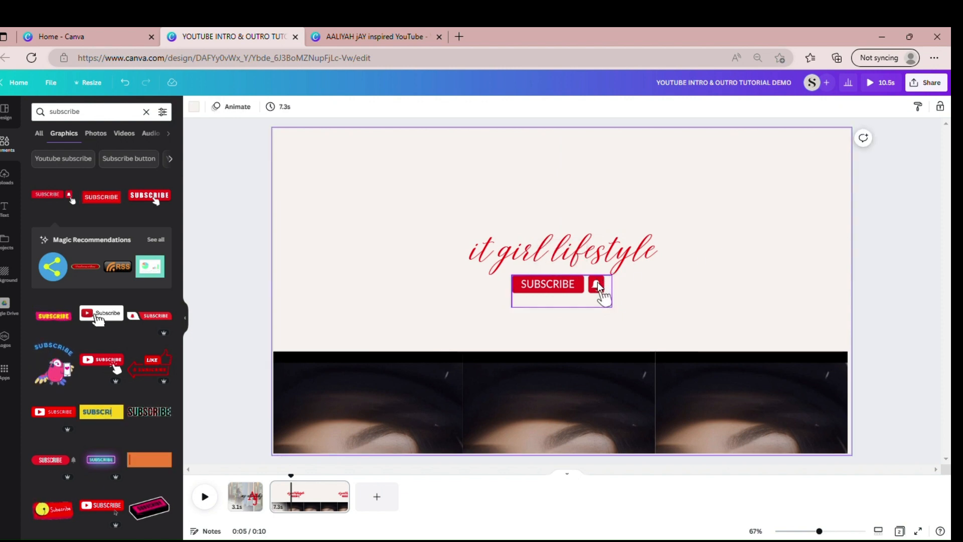
# Reduce the subscribe graphic slightly more and set it a little lower, keeping it centred under the text
pyautogui.moveTo(597, 283); pyautogui.dragTo(593, 287)
pyautogui.moveTo(514, 321); pyautogui.dragTo(519, 315)
pyautogui.moveTo(581, 295); pyautogui.dragTo(579, 294)
pyautogui.click(684, 248)
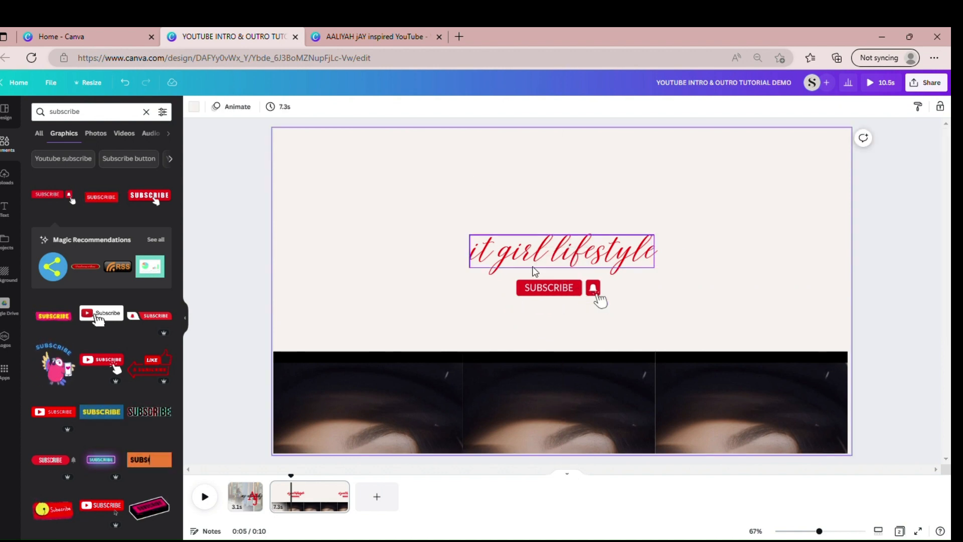
# Select the "it girl lifestyle" text and the subscribe graphic together and show their element timing
pyautogui.click(552, 282)
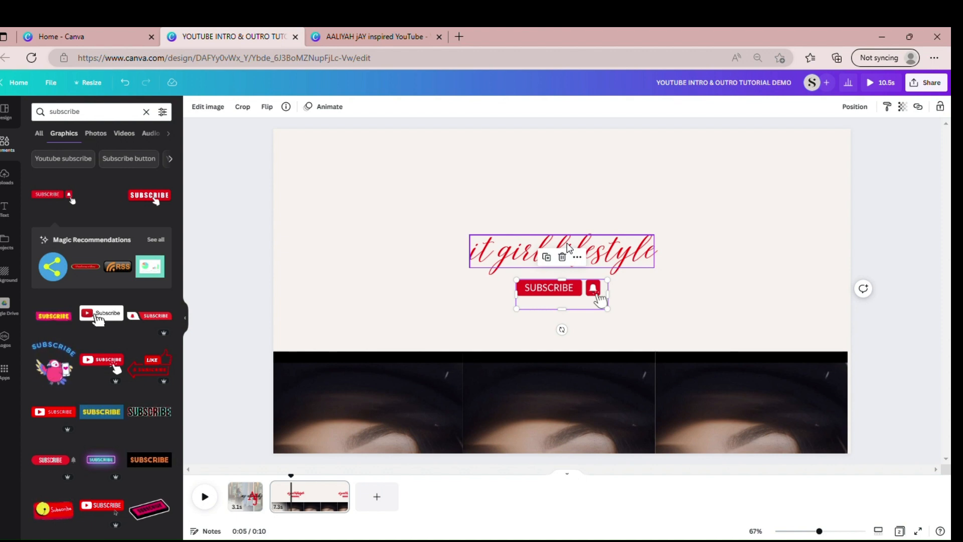
pyautogui.click(464, 170)
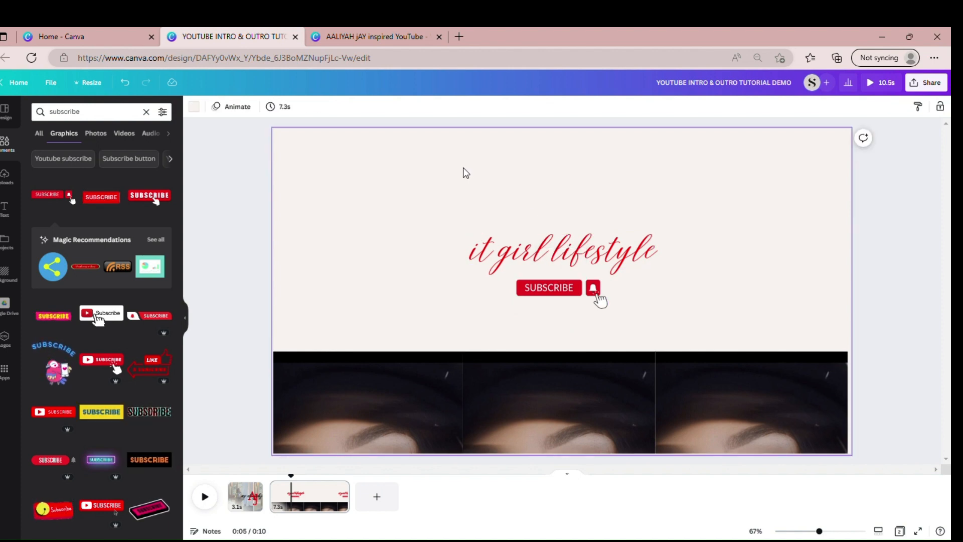
pyautogui.moveTo(461, 175); pyautogui.dragTo(658, 323)
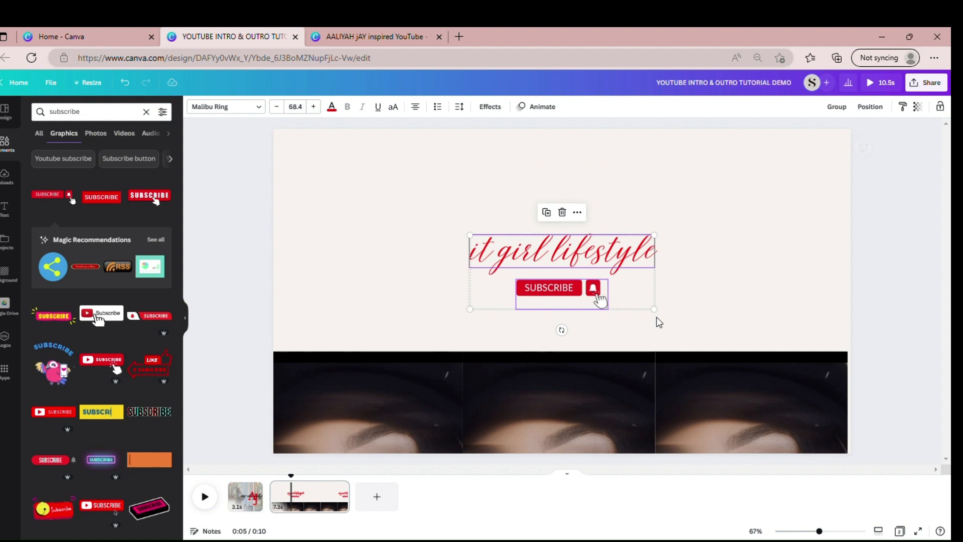
pyautogui.rightClick(585, 284)
pyautogui.click(621, 417)
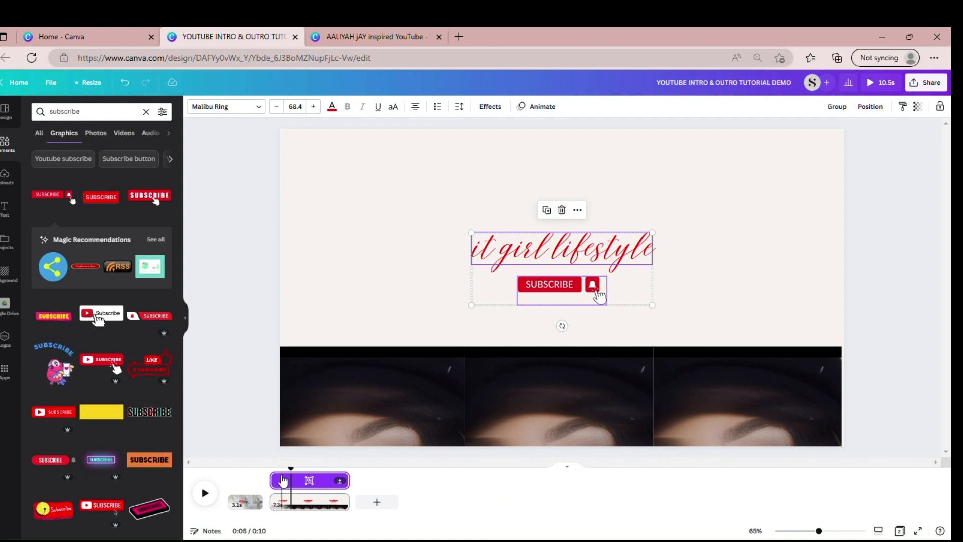
# Trim the start of the text and subscribe graphic's timing so both appear just after the portrait grid ends
pyautogui.moveTo(282, 481); pyautogui.dragTo(305, 482)
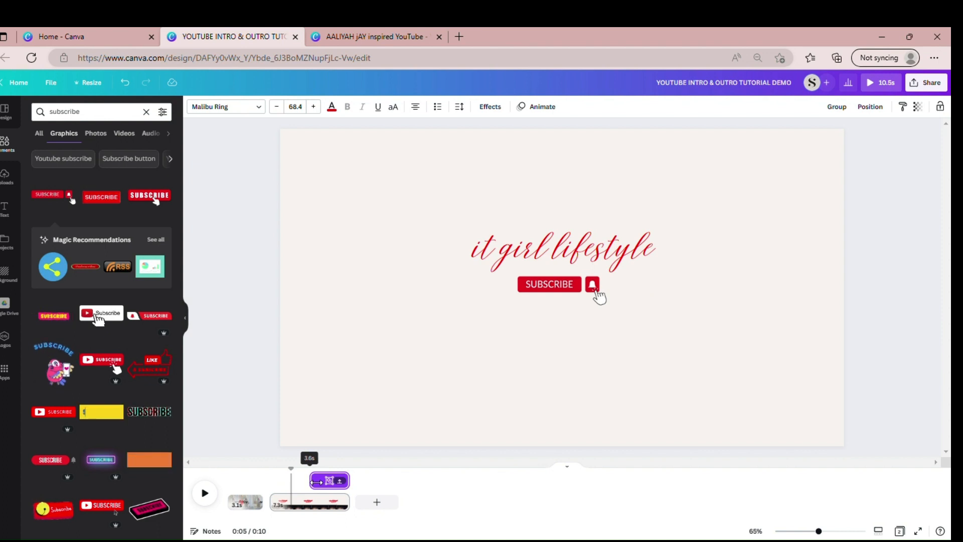
pyautogui.moveTo(315, 480)
pyautogui.mouseDown()
pyautogui.moveTo(276, 479)
pyautogui.moveTo(303, 481)
pyautogui.mouseUp()
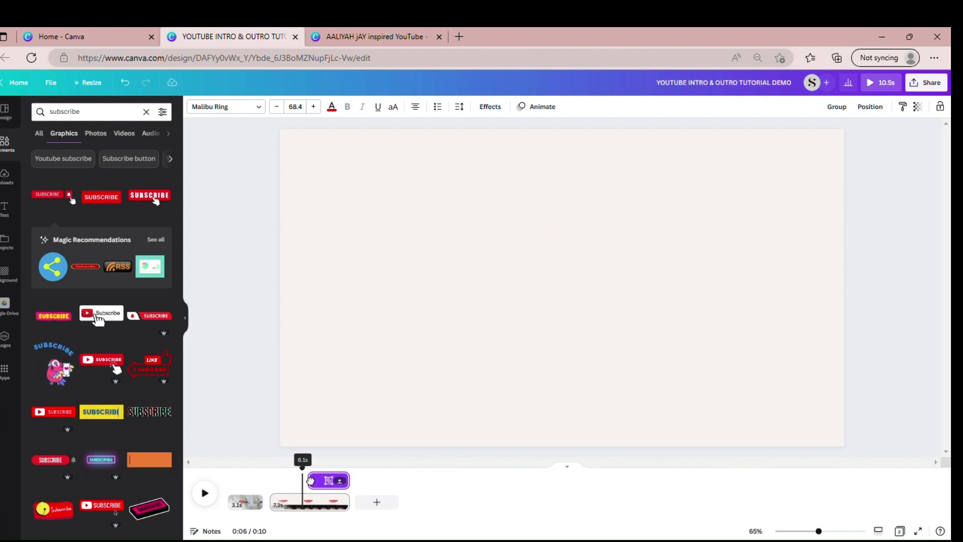
pyautogui.moveTo(315, 486)
pyautogui.mouseDown()
pyautogui.moveTo(276, 482)
pyautogui.moveTo(304, 481)
pyautogui.mouseUp()
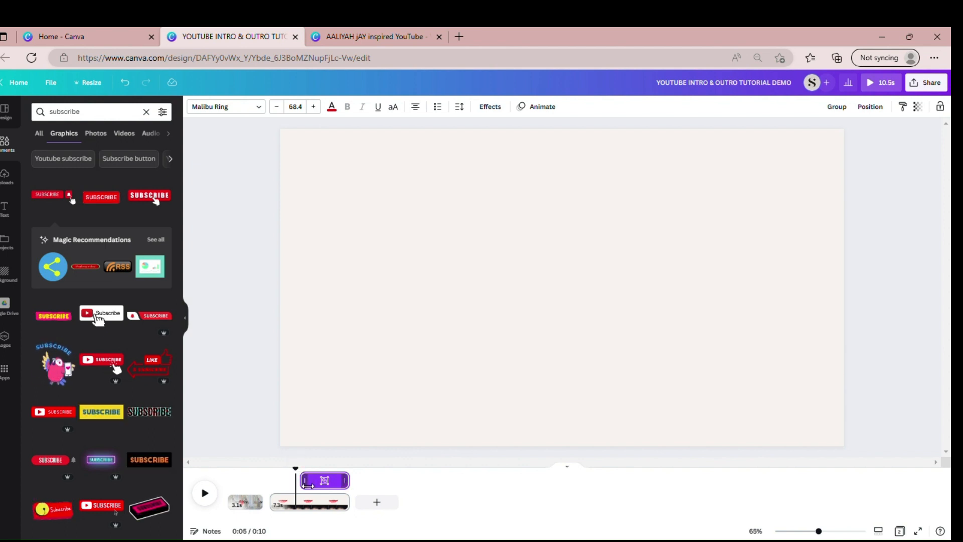
pyautogui.moveTo(307, 485); pyautogui.dragTo(357, 482)
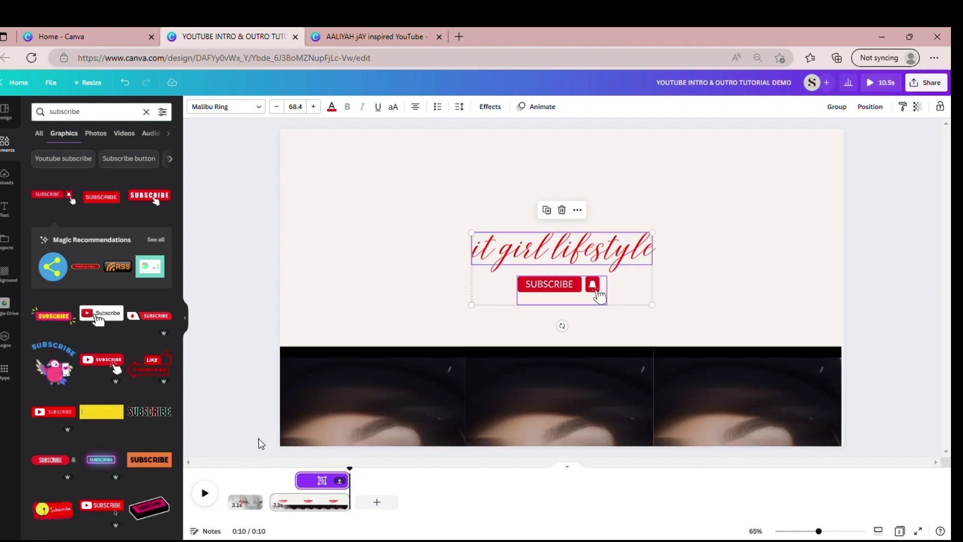
pyautogui.click(259, 444)
# In the AALIYAH JAY inspired YouTube design, move the portrait grid aside, check the text and subscribe graphic's timing, and put the grid back
pyautogui.click(387, 36)
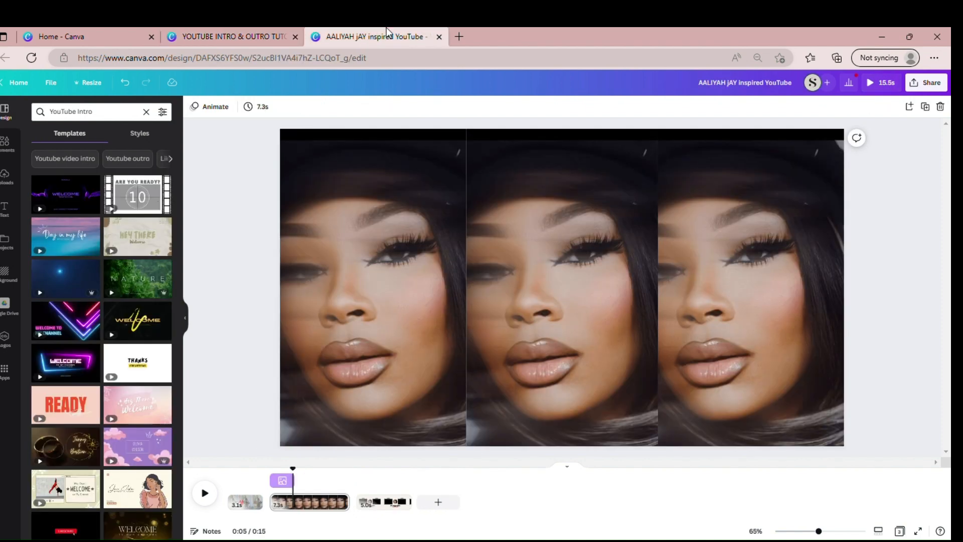
pyautogui.click(504, 200)
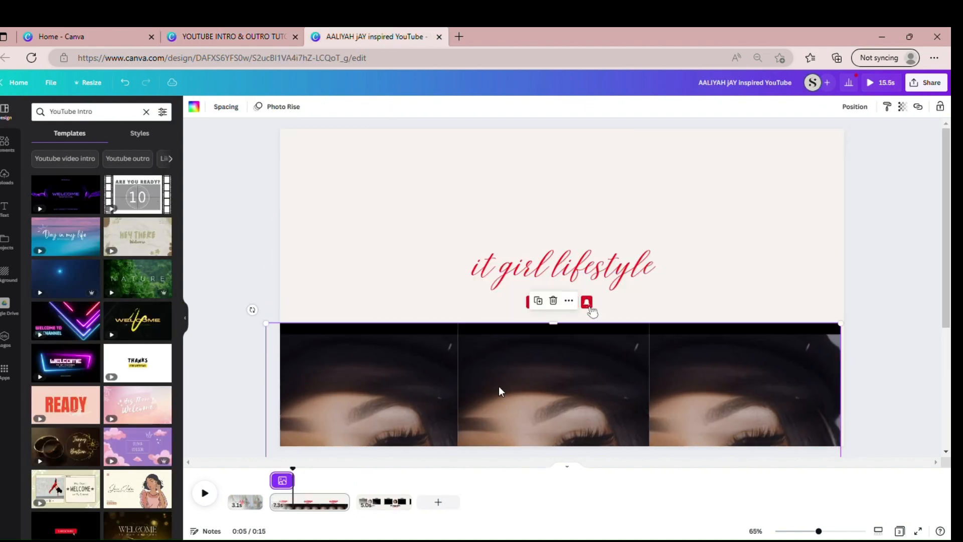
pyautogui.click(586, 311)
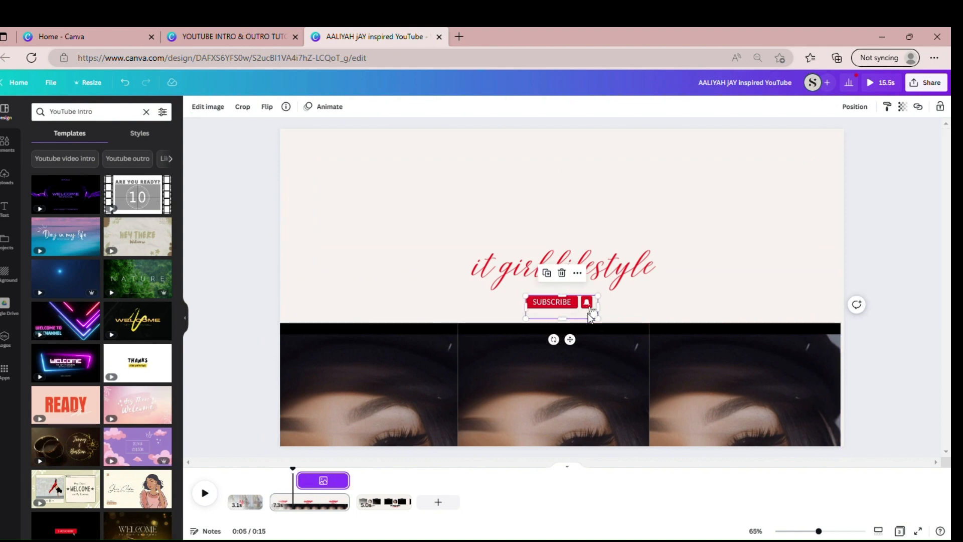
pyautogui.click(636, 270)
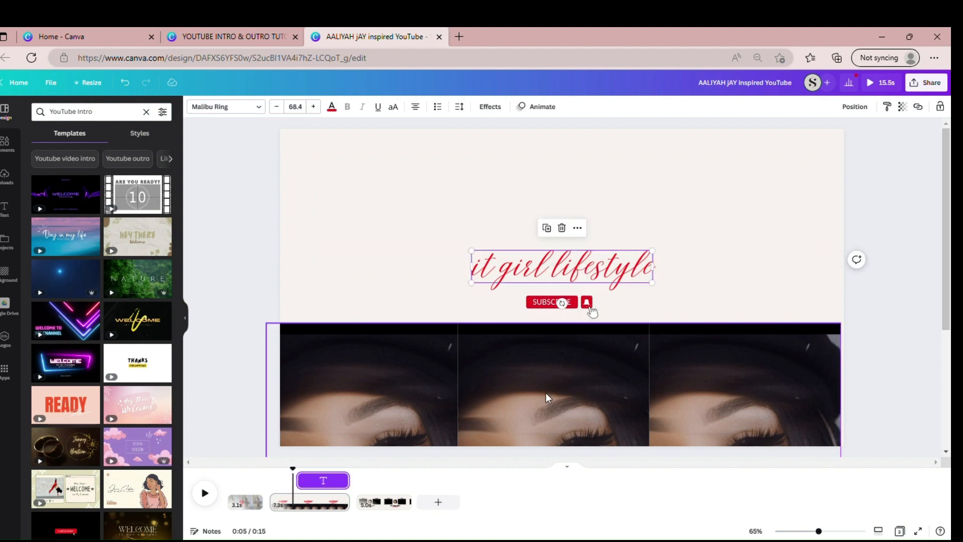
pyautogui.moveTo(546, 393); pyautogui.dragTo(554, 203)
pyautogui.click(893, 292)
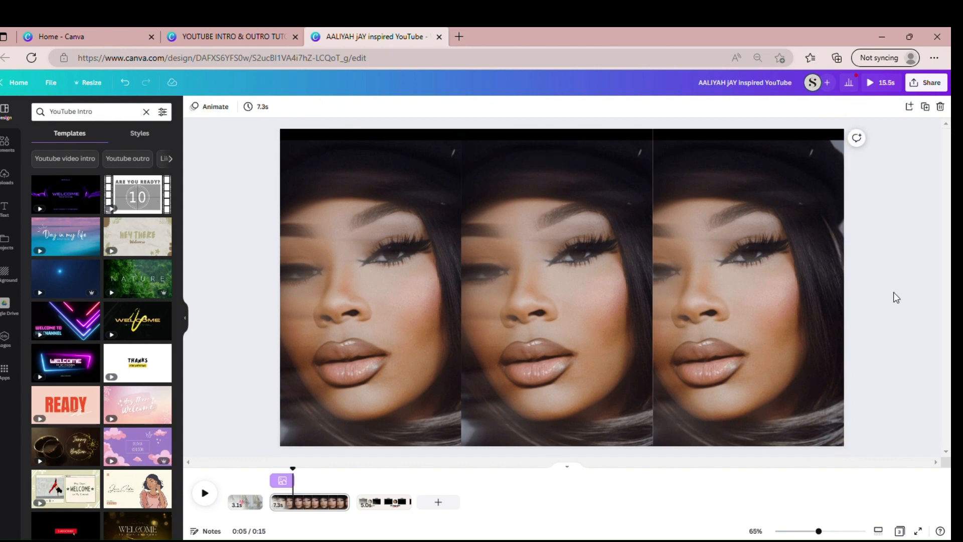
# Return to the tutorial demo design and move the text and subscribe graphic together slightly lower
pyautogui.click(234, 36)
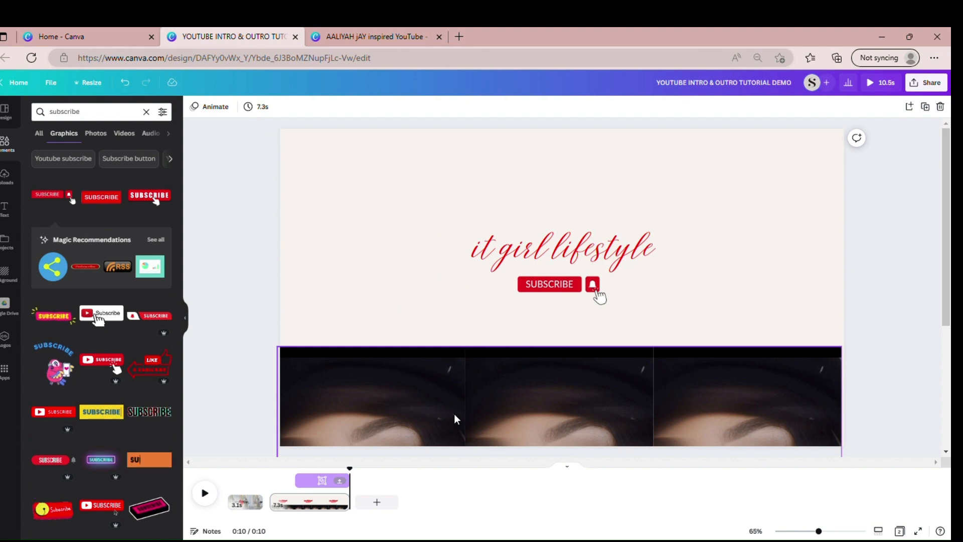
pyautogui.moveTo(502, 204); pyautogui.dragTo(560, 293)
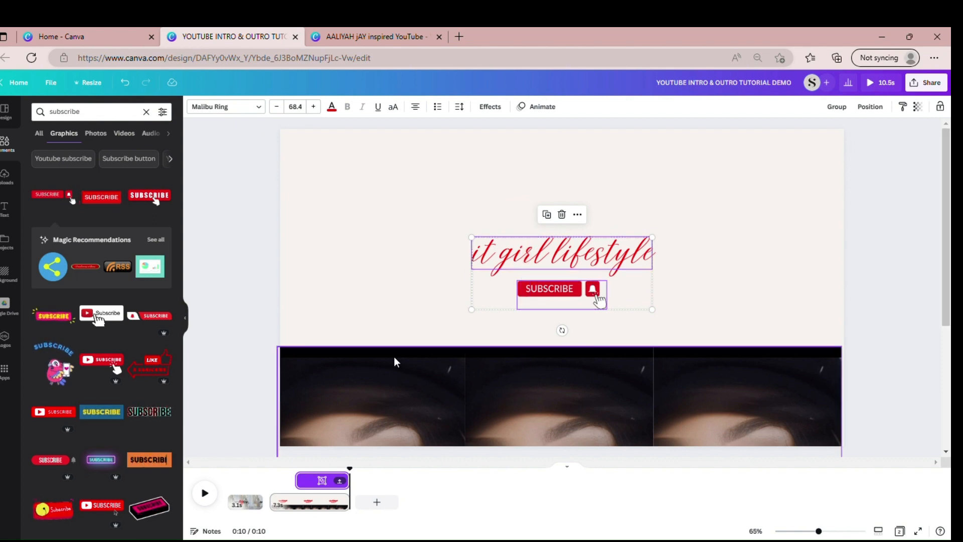
# Unlock the portrait grid, move it up over the page and enlarge it to about 1,942 by 1,105 to cover the page
pyautogui.click(449, 348)
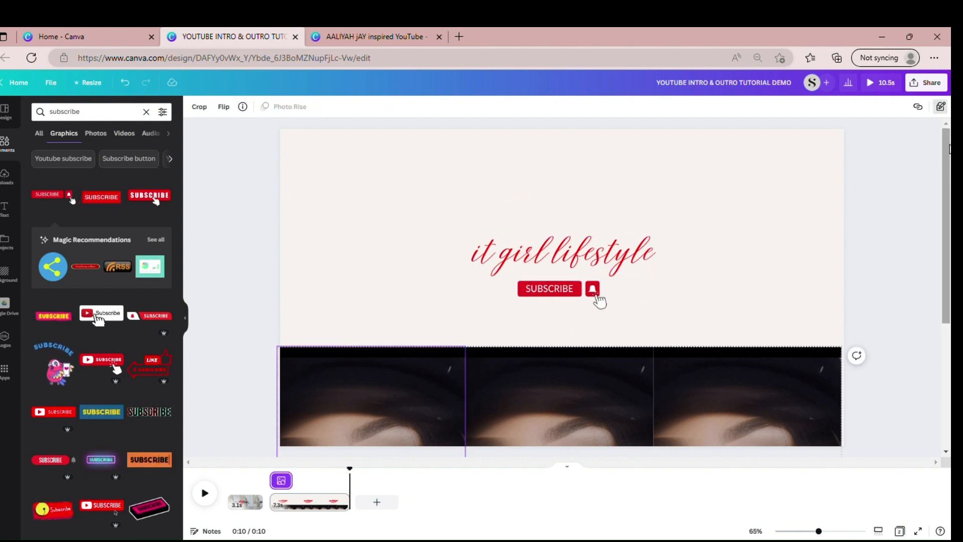
pyautogui.click(942, 110)
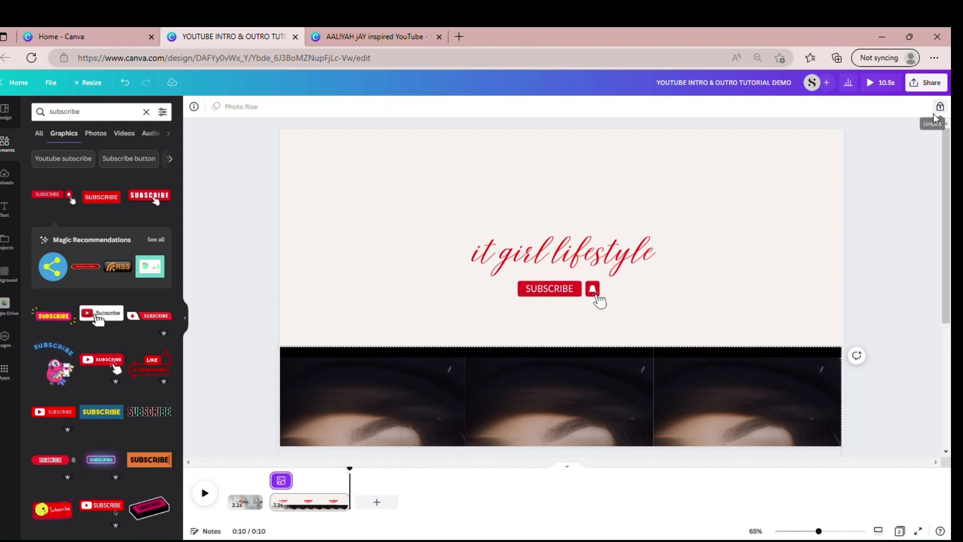
pyautogui.click(942, 109)
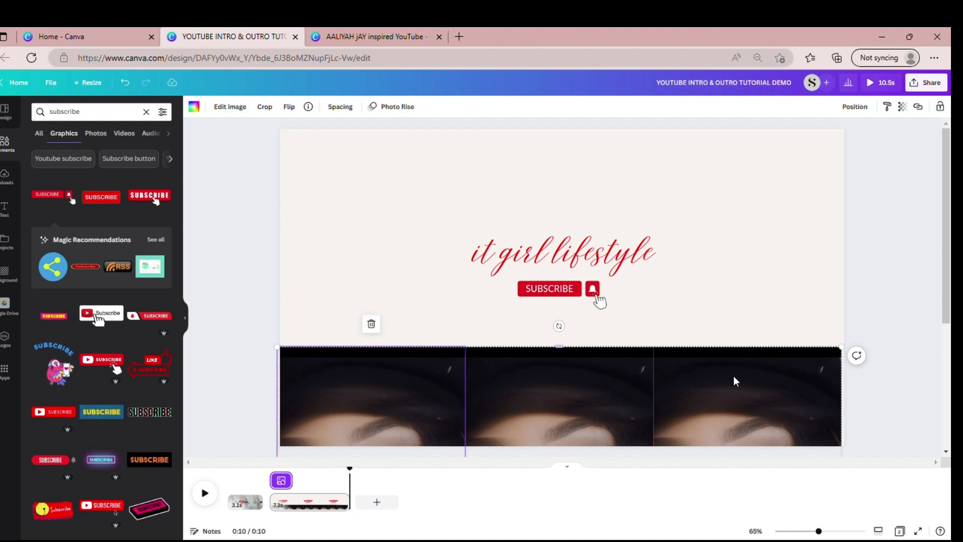
pyautogui.moveTo(734, 346); pyautogui.dragTo(735, 167)
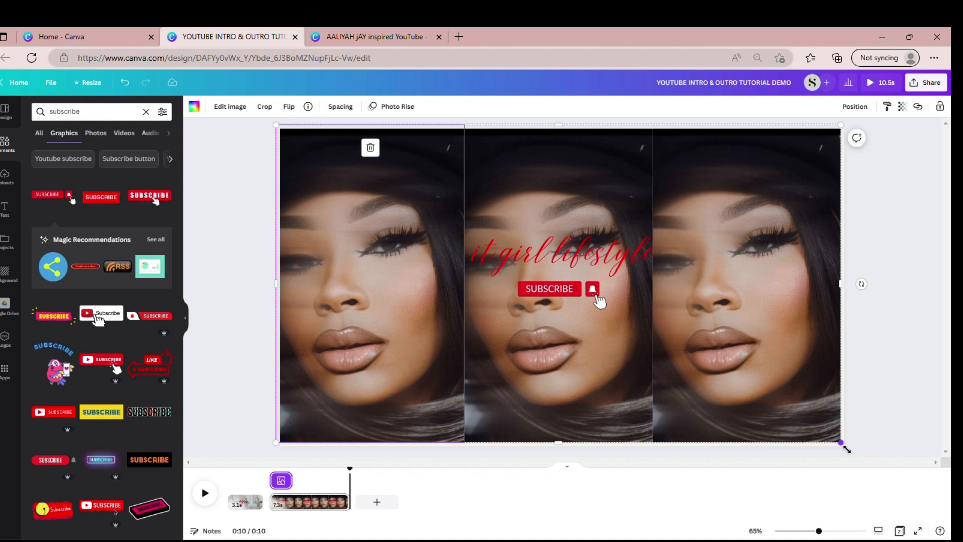
pyautogui.moveTo(847, 449); pyautogui.dragTo(853, 456)
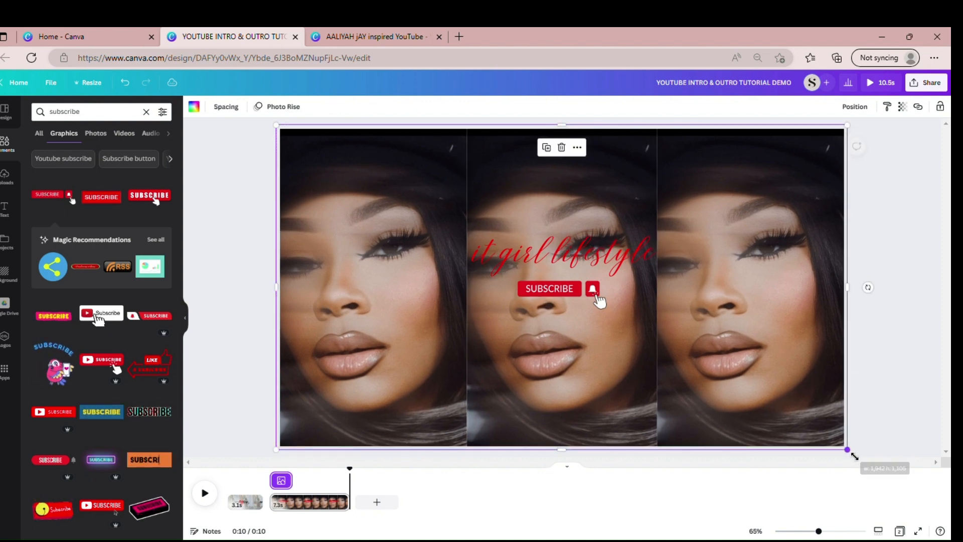
pyautogui.click(873, 432)
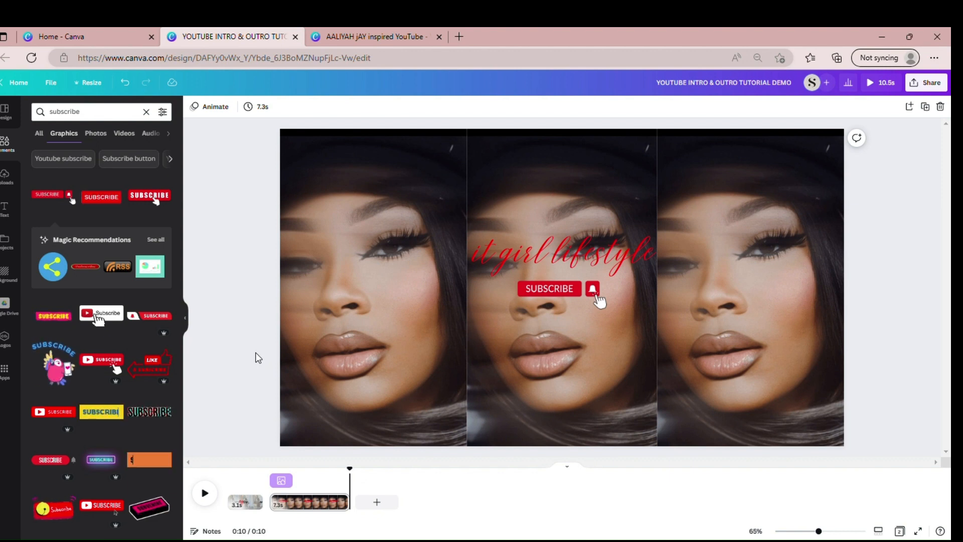
# In the AALIYAH JAY inspired YouTube design, reposition the three-portrait grid on the second page so it covers the whole page
pyautogui.click(341, 29)
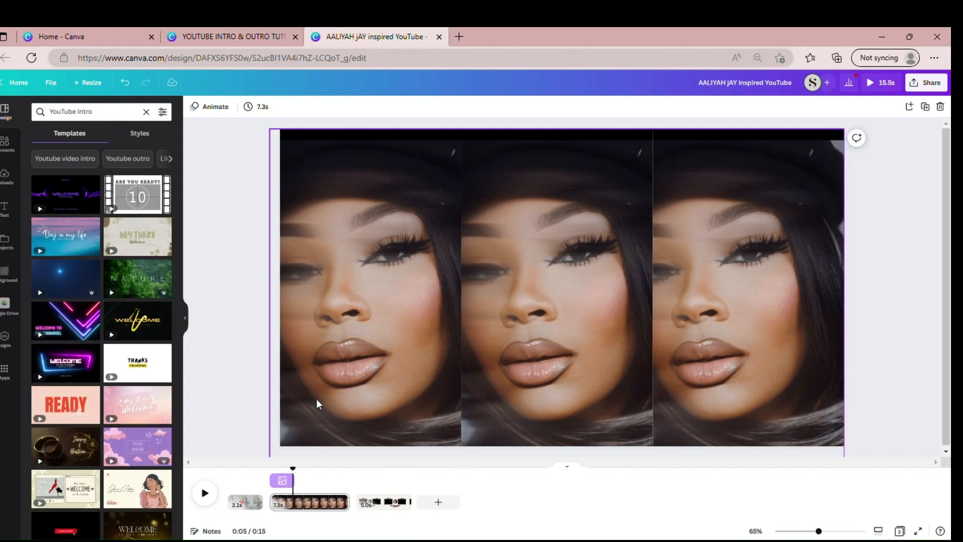
pyautogui.scroll(-7, 151, 416)
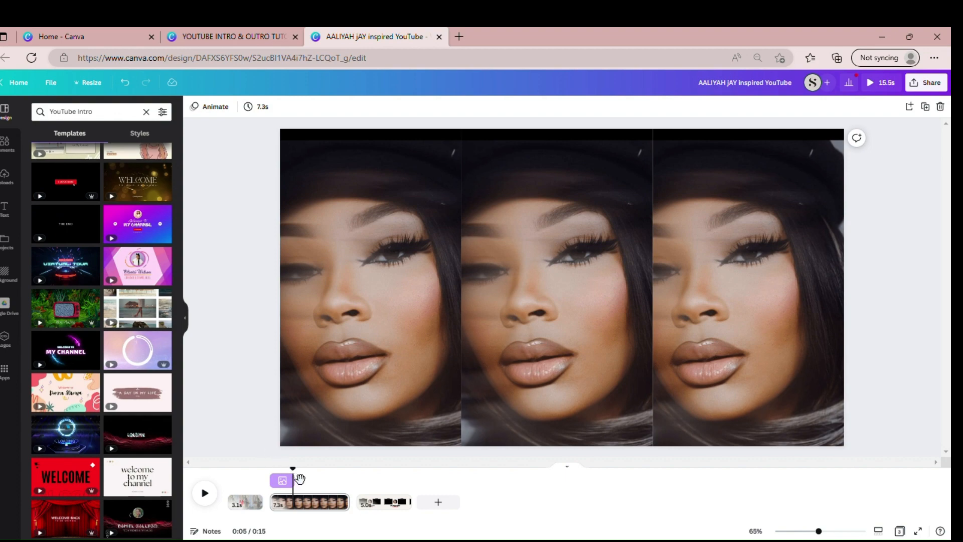
pyautogui.moveTo(299, 477); pyautogui.dragTo(280, 474)
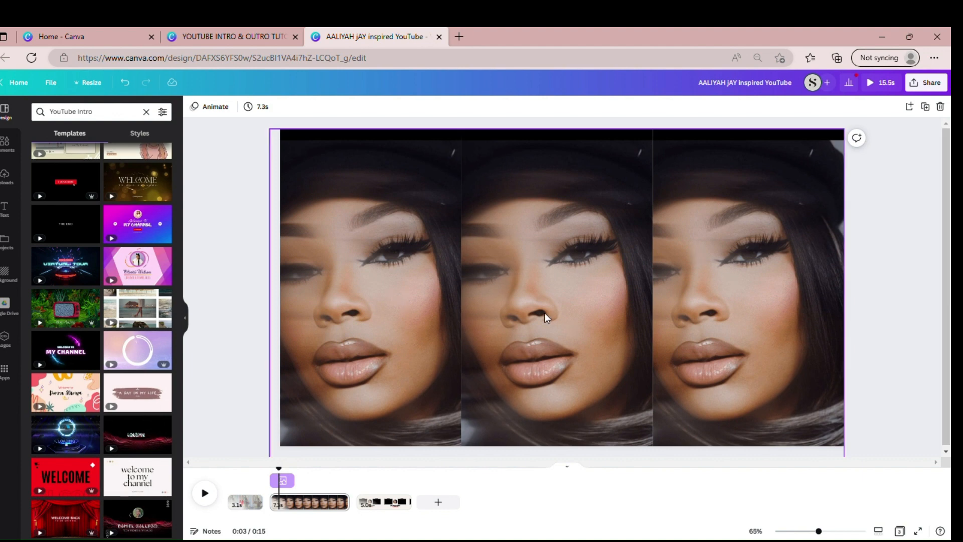
pyautogui.click(532, 259)
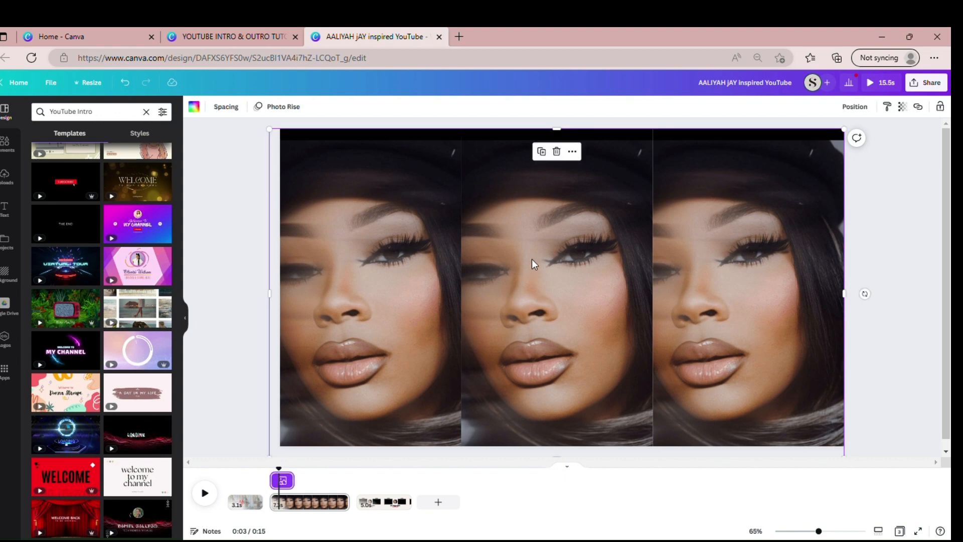
pyautogui.moveTo(532, 259)
pyautogui.mouseDown()
pyautogui.moveTo(531, 329)
pyautogui.moveTo(551, 345)
pyautogui.moveTo(551, 301)
pyautogui.moveTo(515, 407)
pyautogui.moveTo(540, 451)
pyautogui.moveTo(535, 472)
pyautogui.moveTo(527, 249)
pyautogui.mouseUp()
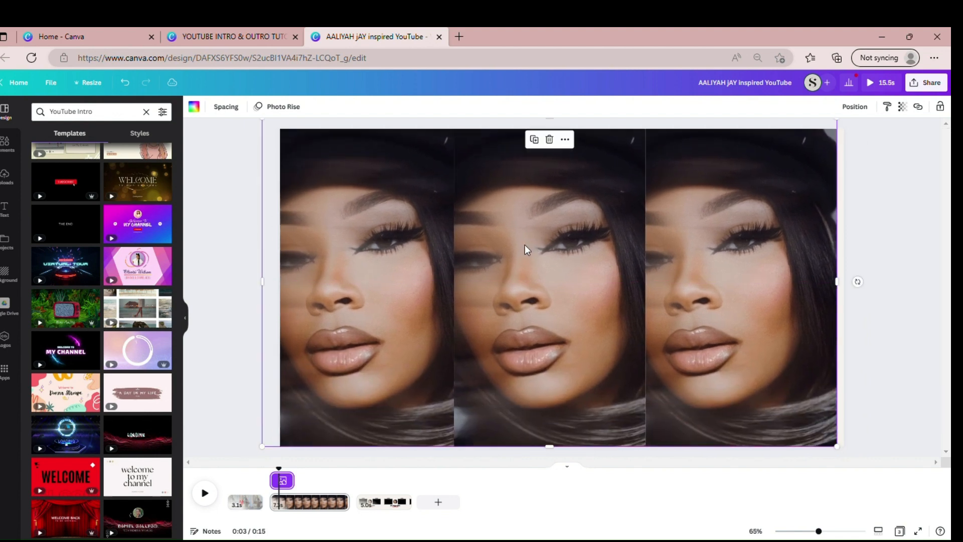
pyautogui.moveTo(718, 391); pyautogui.dragTo(737, 400)
pyautogui.click(864, 382)
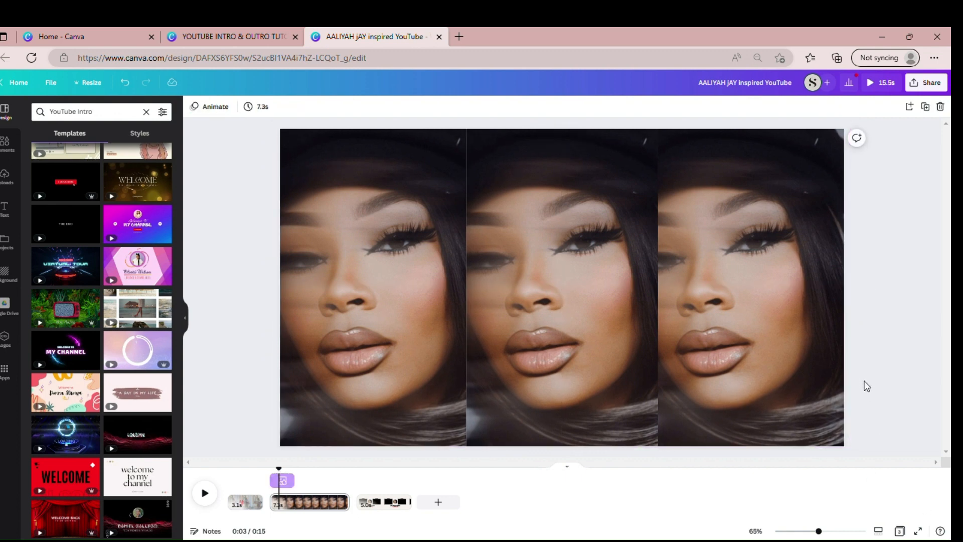
# Return to the tutorial demo design and preview the intro from the start through the portrait grid page
pyautogui.click(250, 33)
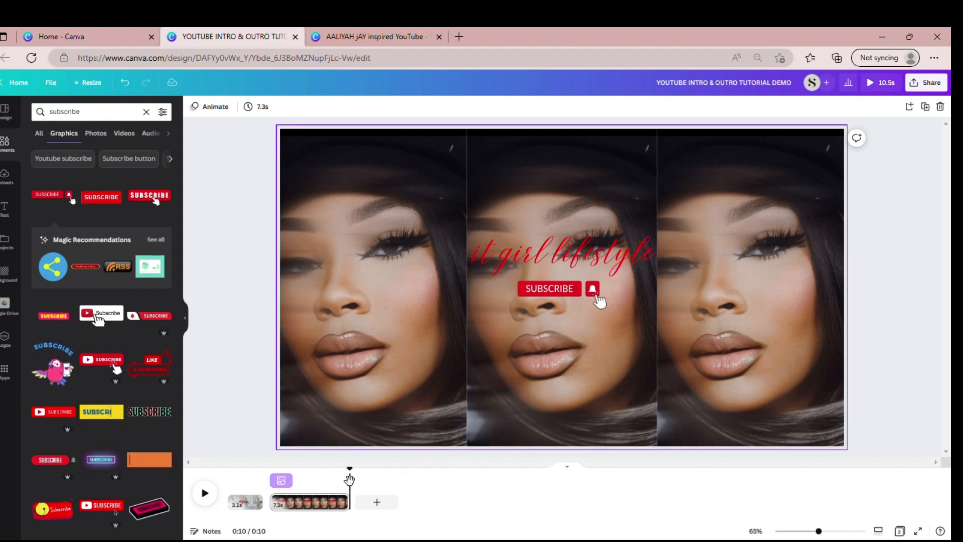
pyautogui.moveTo(361, 478); pyautogui.dragTo(282, 481)
pyautogui.click(207, 504)
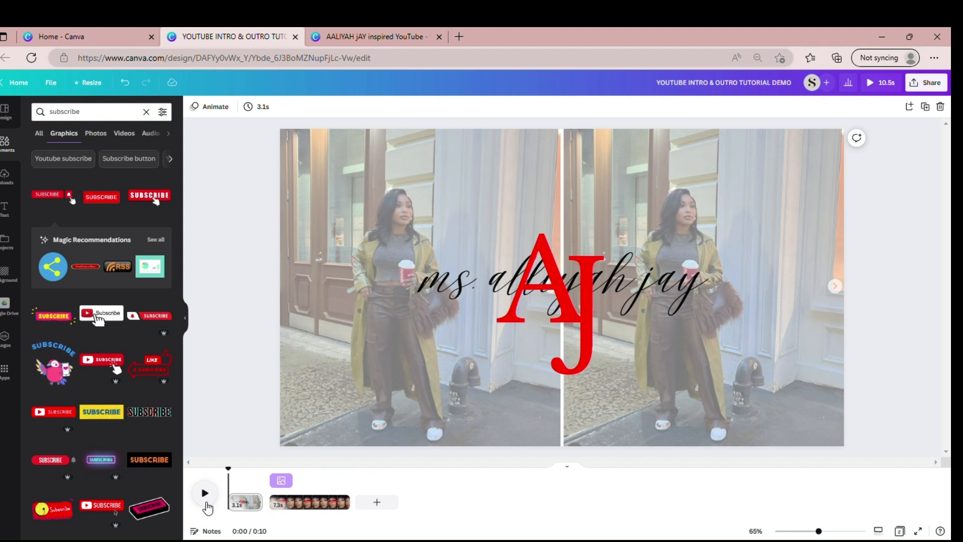
pyautogui.click(296, 492)
pyautogui.click(275, 496)
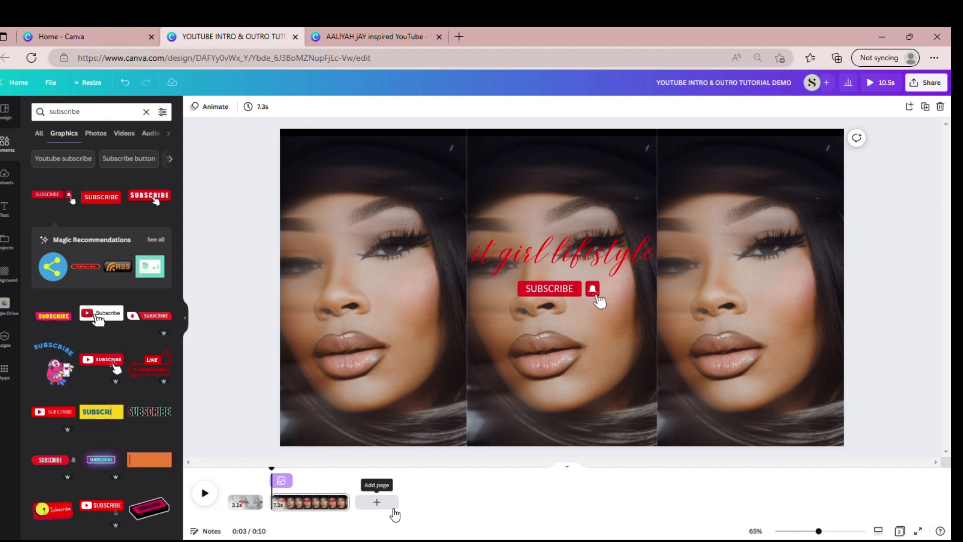
# Add a third page after the portrait grid page and place a black square on it
pyautogui.click(377, 503)
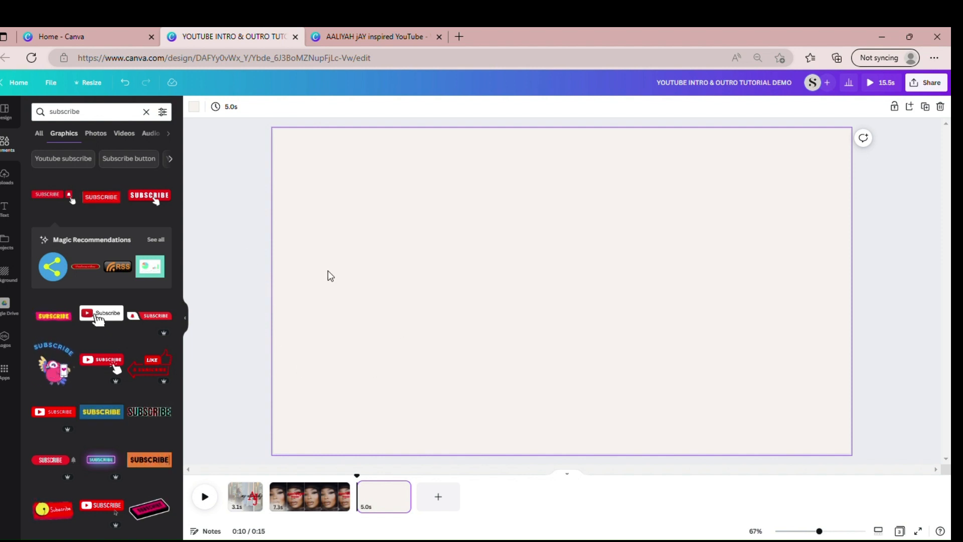
pyautogui.press('r')
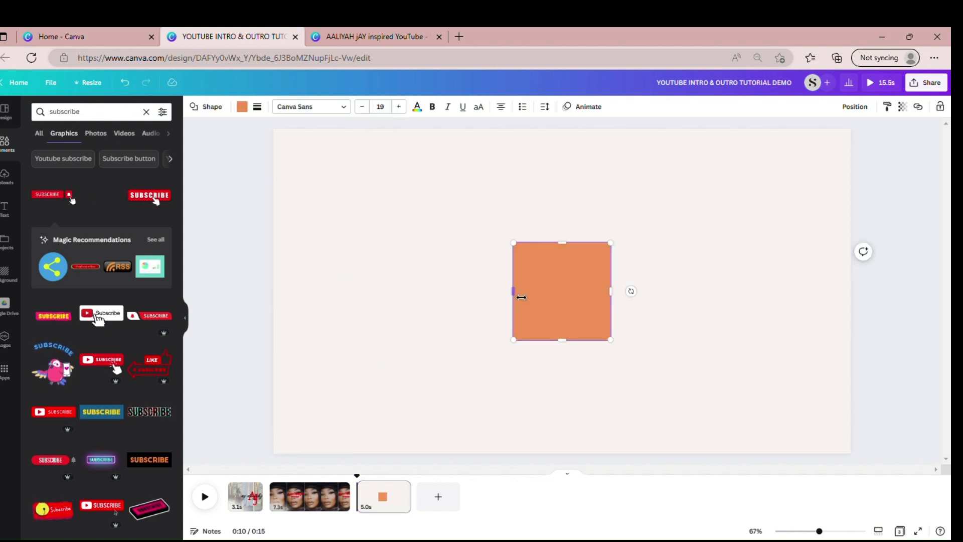
pyautogui.click(243, 107)
pyautogui.click(89, 154)
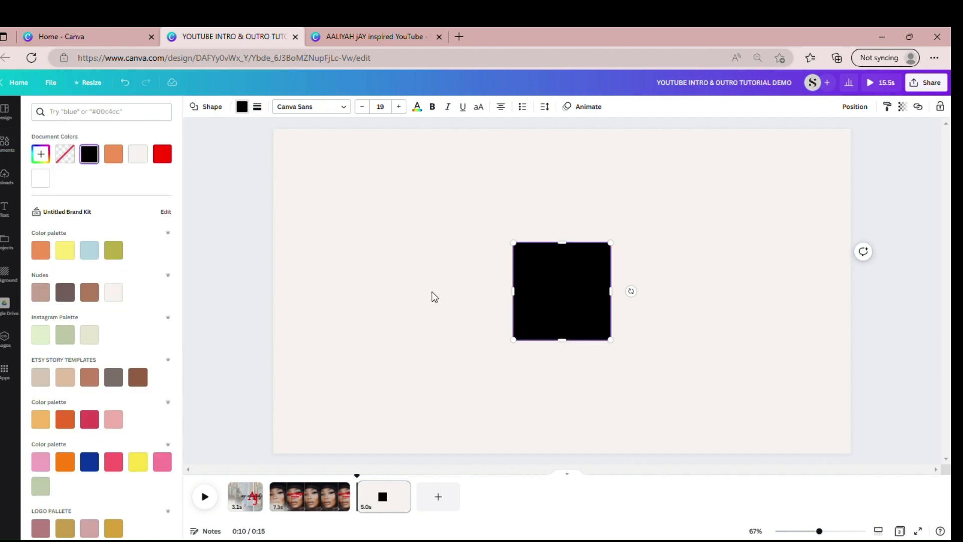
pyautogui.click(538, 321)
pyautogui.click(678, 372)
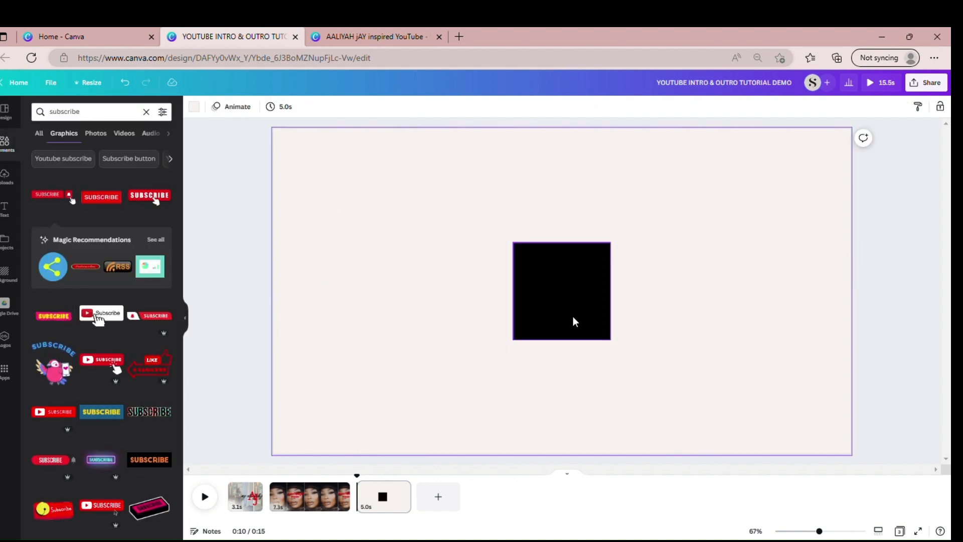
# Move the black square to the page's left half and stretch it into a wide video-placeholder rectangle
pyautogui.moveTo(575, 321); pyautogui.dragTo(400, 317)
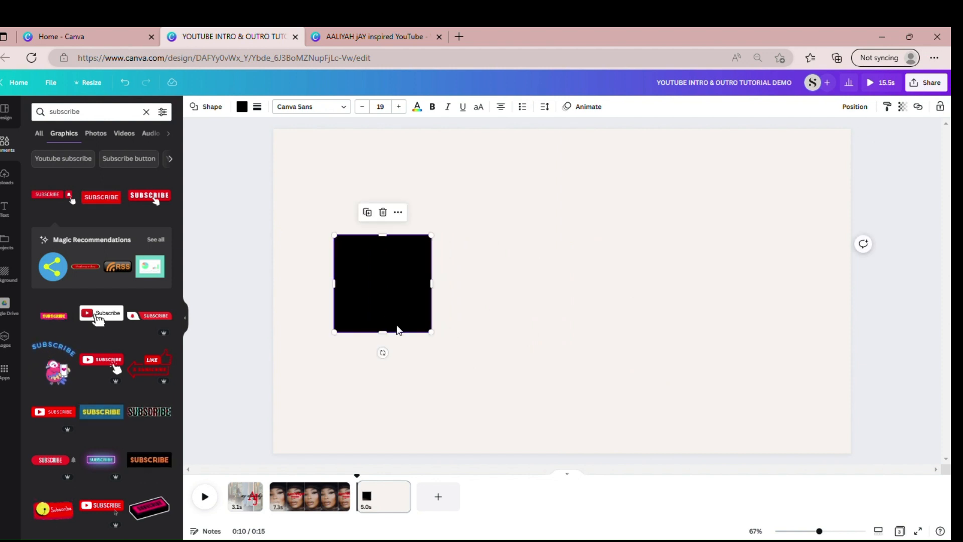
pyautogui.moveTo(440, 291); pyautogui.dragTo(517, 298)
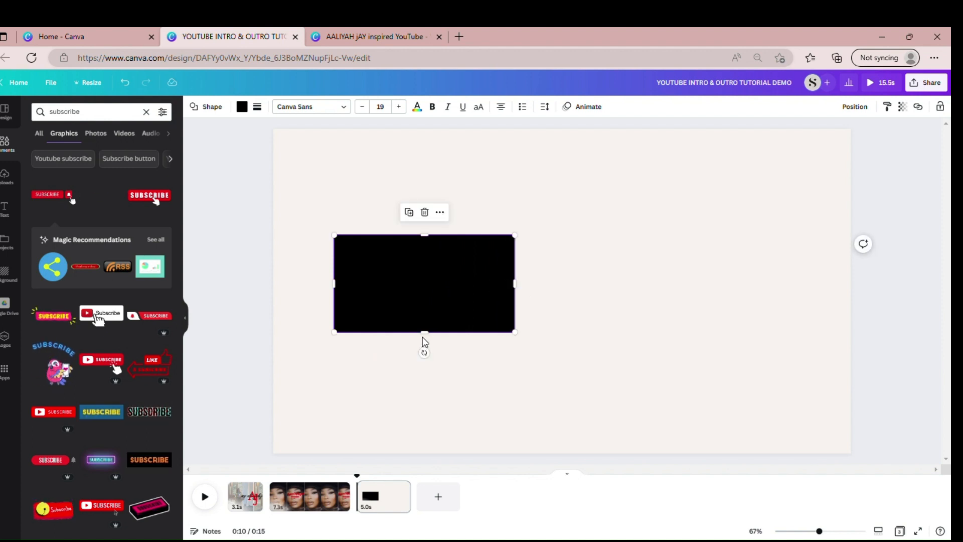
pyautogui.moveTo(430, 340)
pyautogui.mouseDown()
pyautogui.moveTo(430, 358)
pyautogui.moveTo(430, 327)
pyautogui.mouseUp()
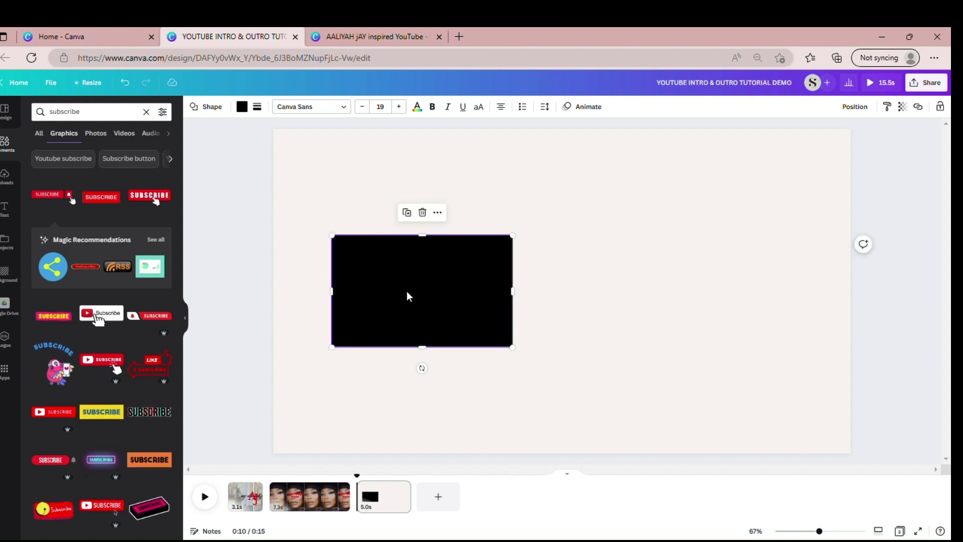
pyautogui.moveTo(408, 295); pyautogui.dragTo(407, 322)
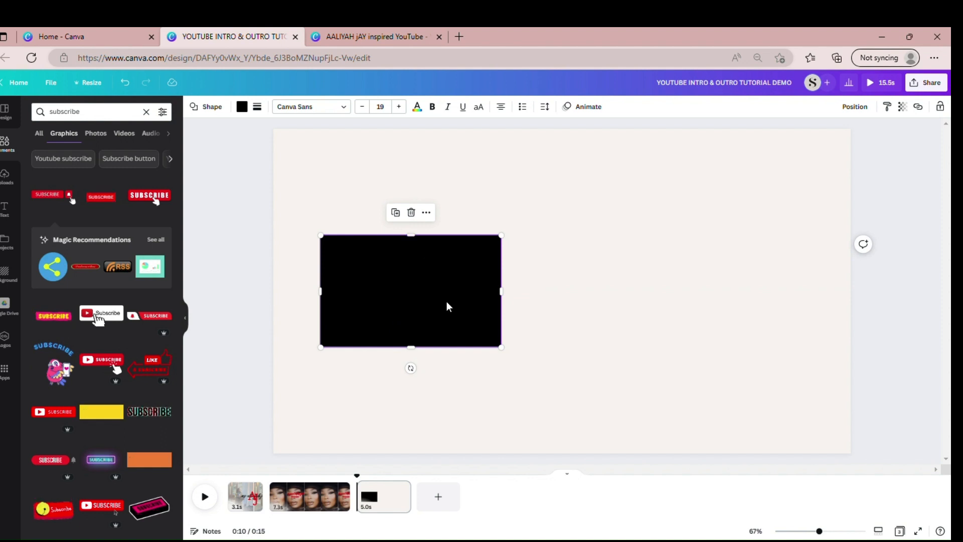
# Duplicate the black rectangle and align the two copies level, one near each side of the page with equal margins
pyautogui.click(395, 213)
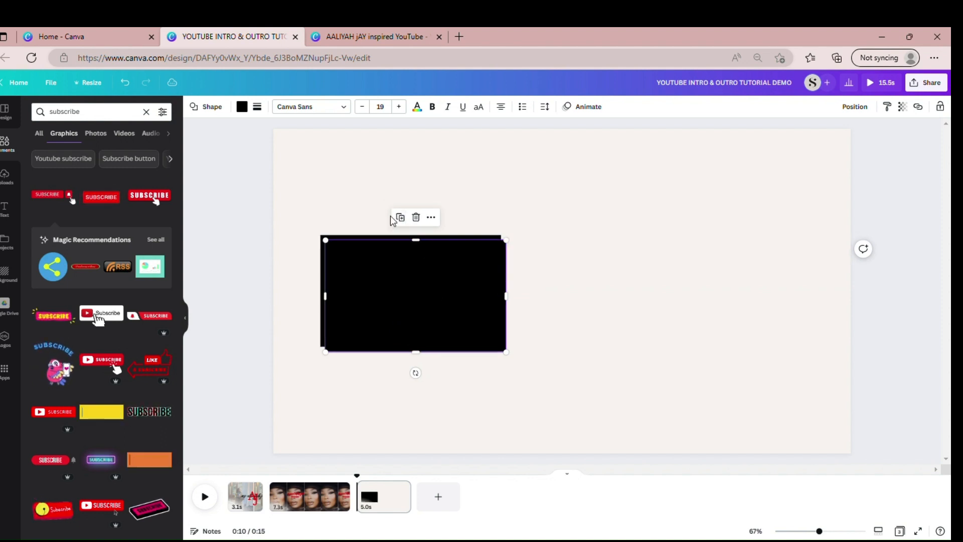
pyautogui.moveTo(434, 317)
pyautogui.mouseDown()
pyautogui.moveTo(757, 312)
pyautogui.moveTo(422, 303)
pyautogui.mouseUp()
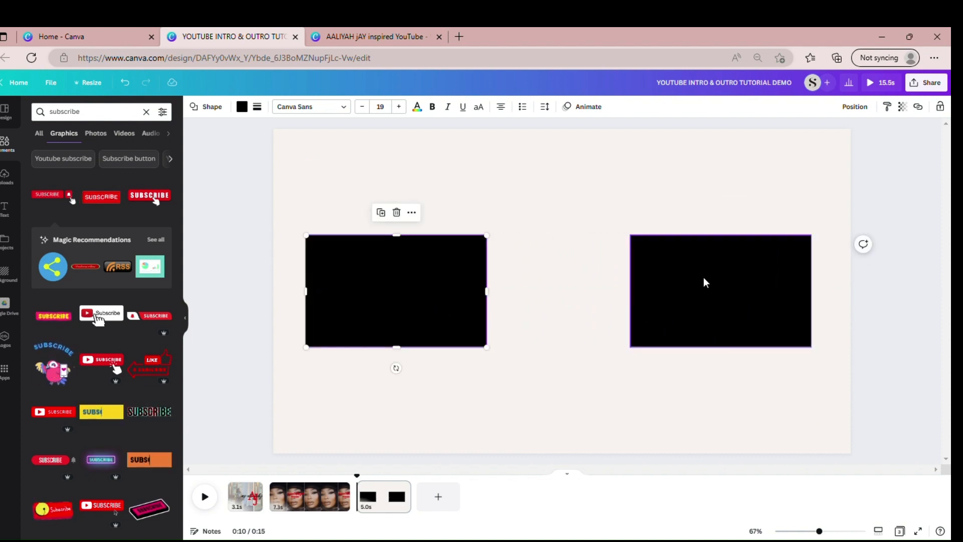
pyautogui.moveTo(703, 281); pyautogui.dragTo(718, 284)
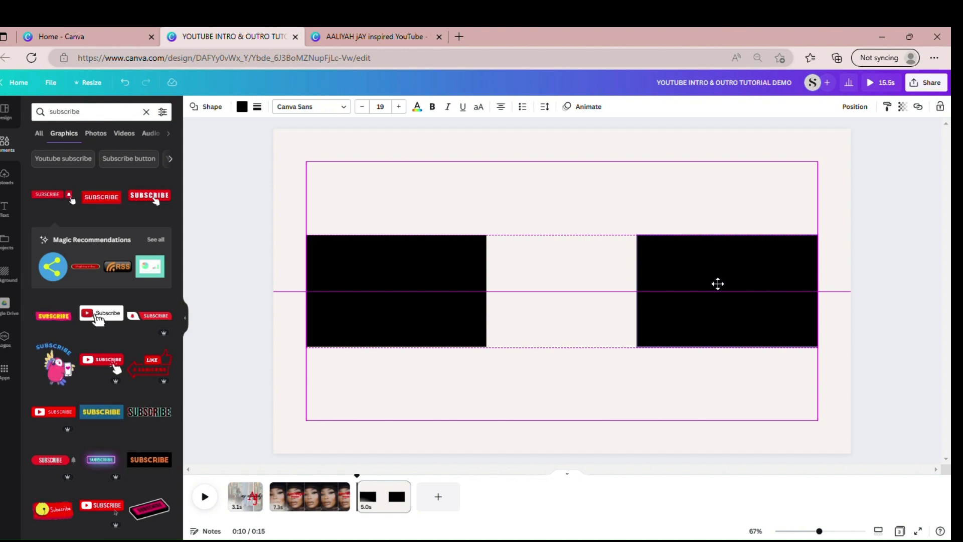
pyautogui.moveTo(718, 284); pyautogui.dragTo(715, 280)
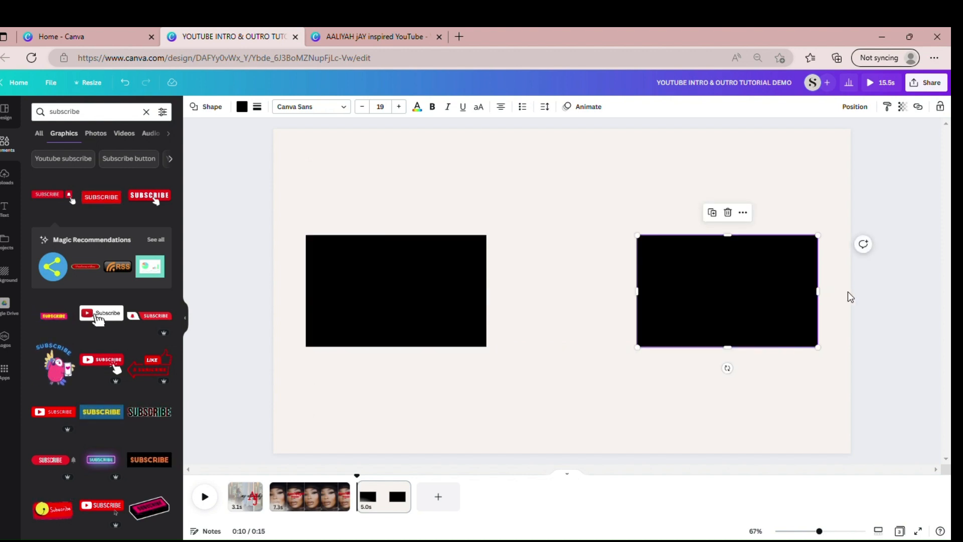
pyautogui.click(892, 318)
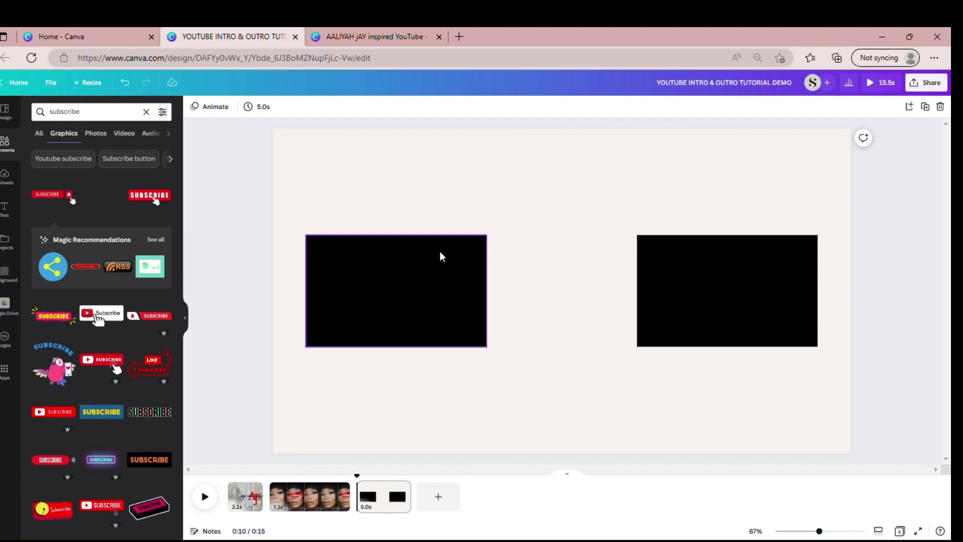
# Search the elements for "frame", add the circle frame, and shrink it to fit centred between the two black rectangles
pyautogui.click(5, 136)
pyautogui.click(107, 115)
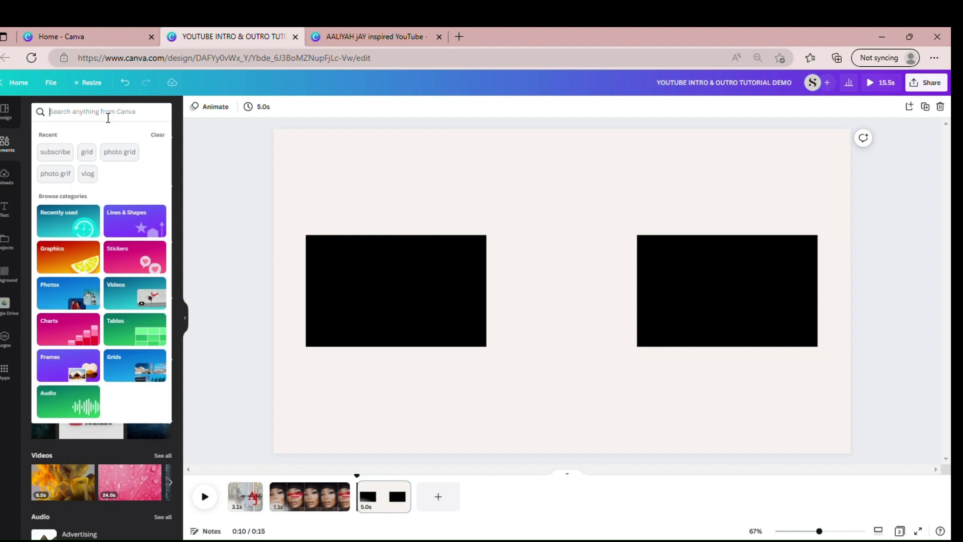
pyautogui.write('frame')
pyautogui.press('Return')
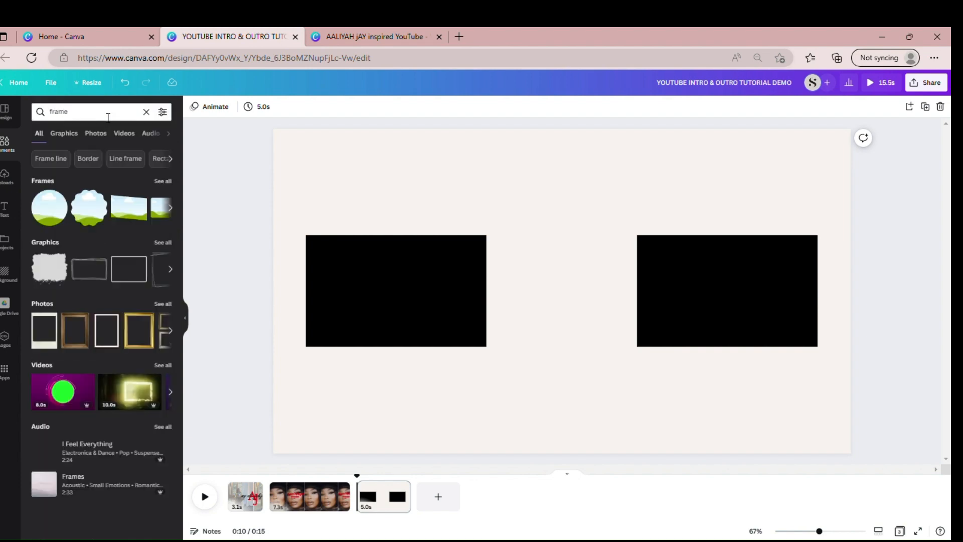
pyautogui.click(52, 198)
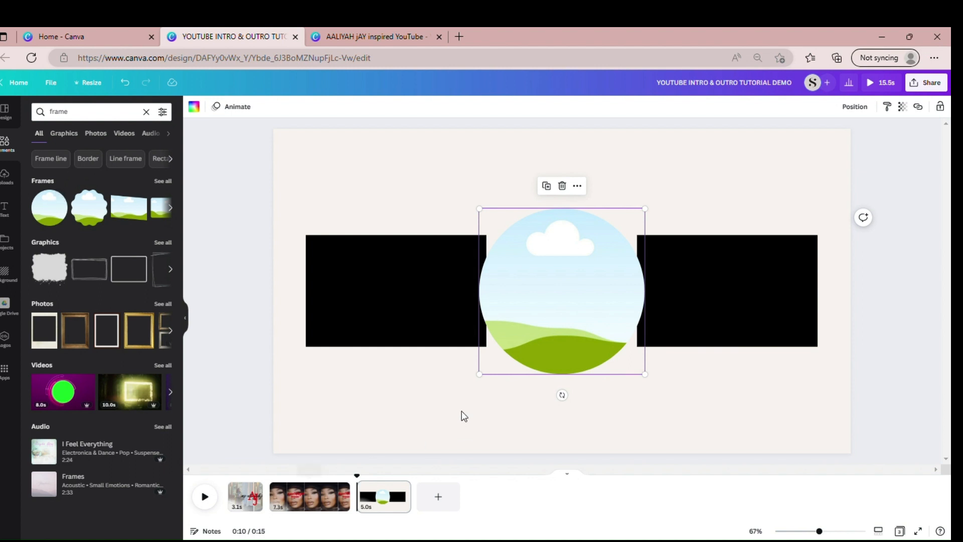
pyautogui.moveTo(481, 377); pyautogui.dragTo(564, 314)
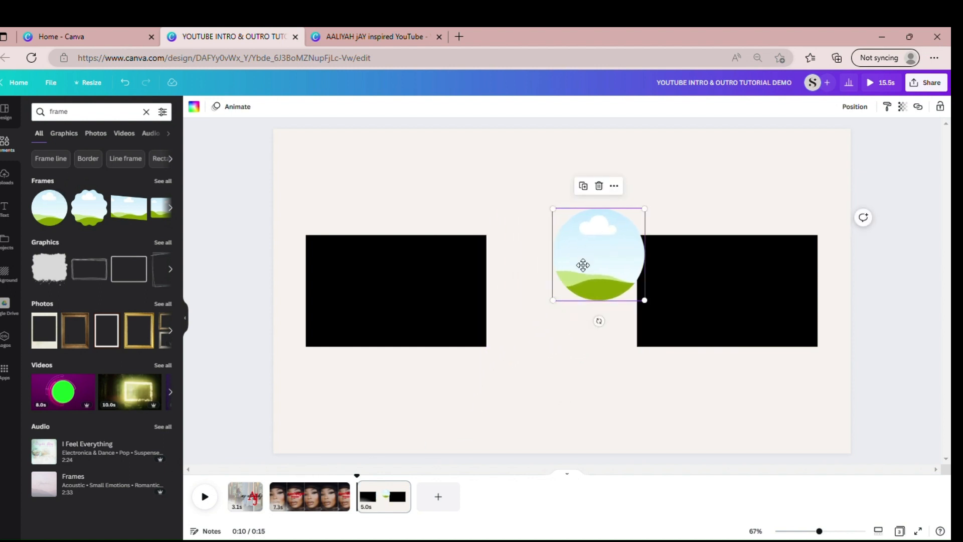
pyautogui.moveTo(580, 267); pyautogui.dragTo(553, 288)
pyautogui.click(672, 198)
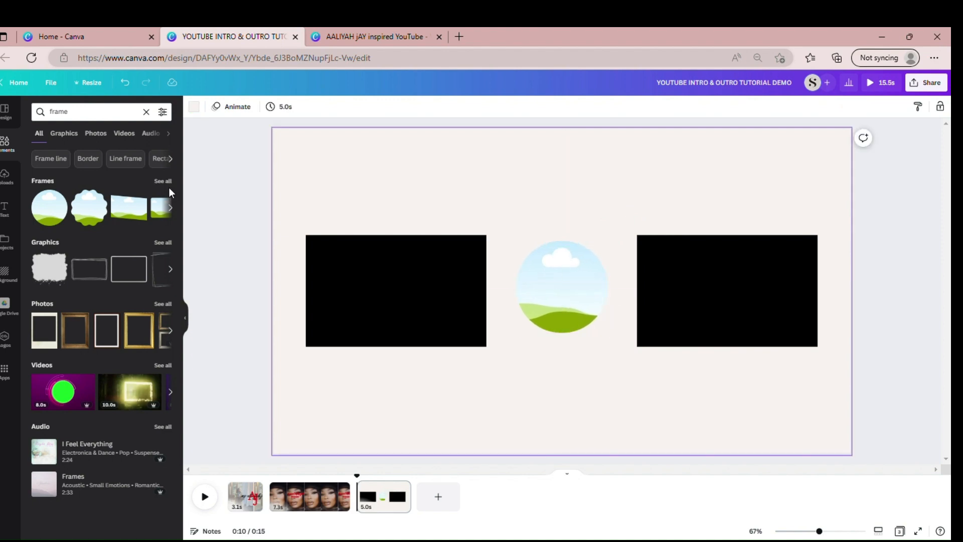
# Enlarge the circle frame slightly and recentre it between the black rectangles
pyautogui.click(527, 296)
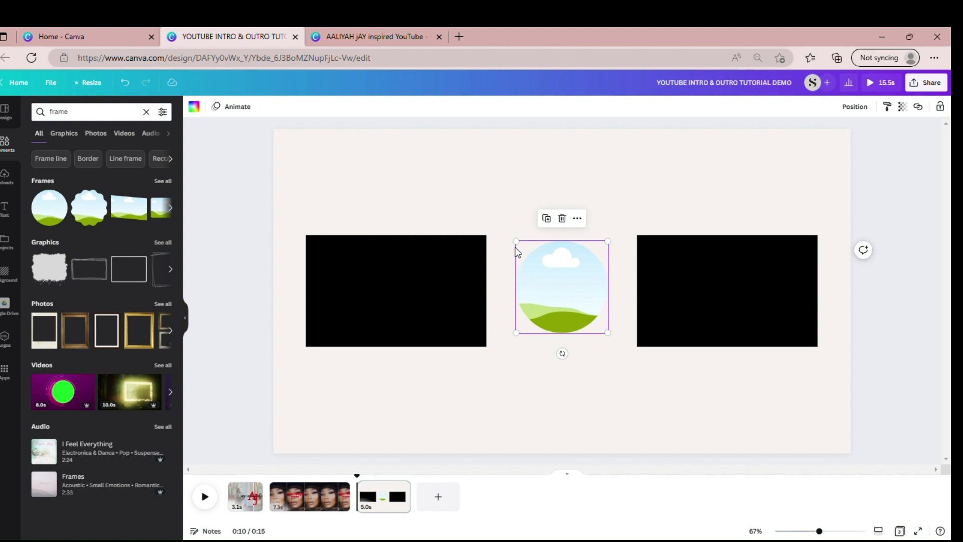
pyautogui.moveTo(522, 249); pyautogui.dragTo(513, 238)
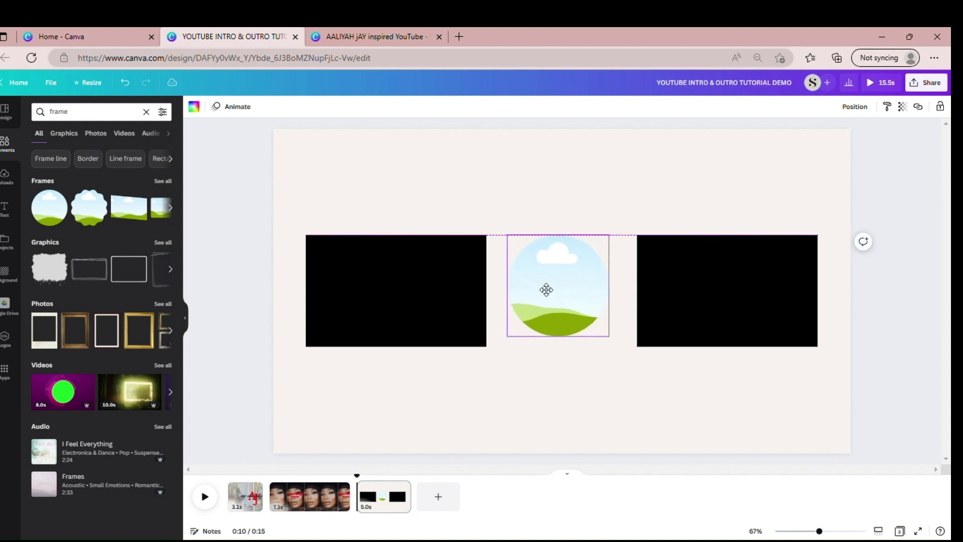
pyautogui.moveTo(547, 288); pyautogui.dragTo(546, 290)
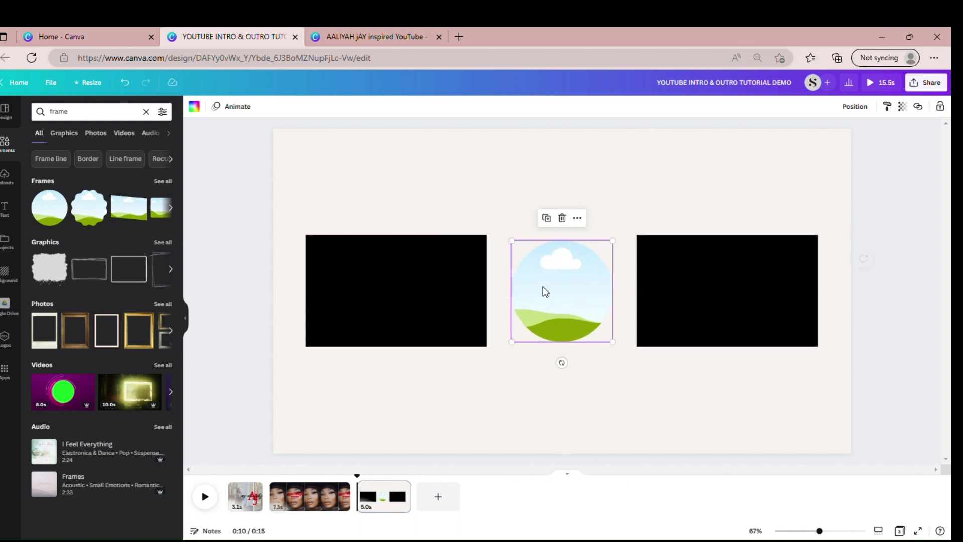
pyautogui.click(655, 195)
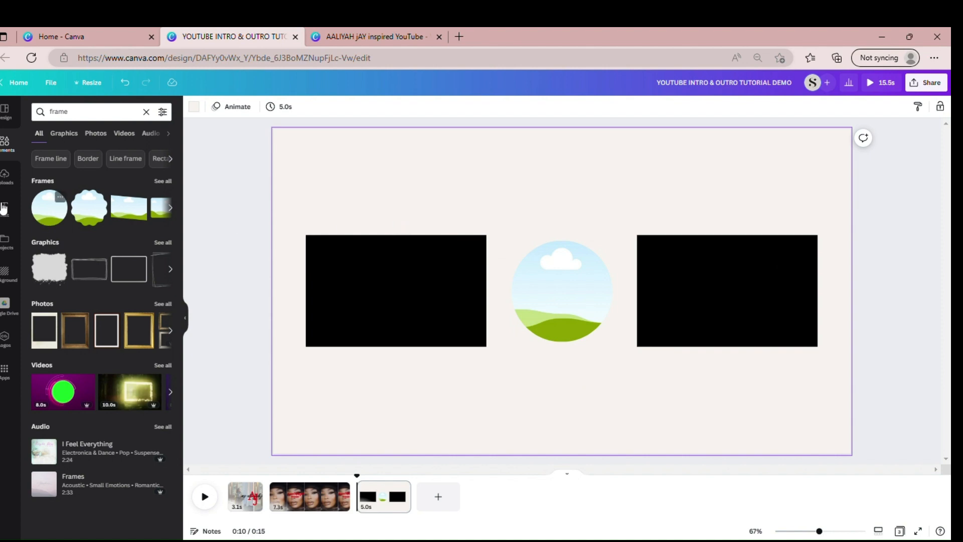
# Fill the circle frame with the uploaded close-up portrait in the black cap and adjust the photo's crop
pyautogui.click(5, 176)
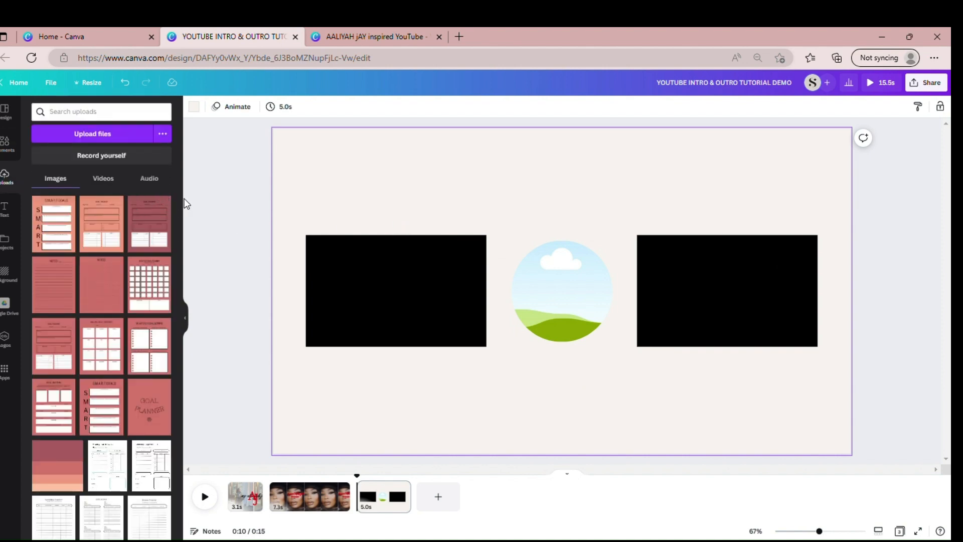
pyautogui.moveTo(177, 201); pyautogui.dragTo(537, 290)
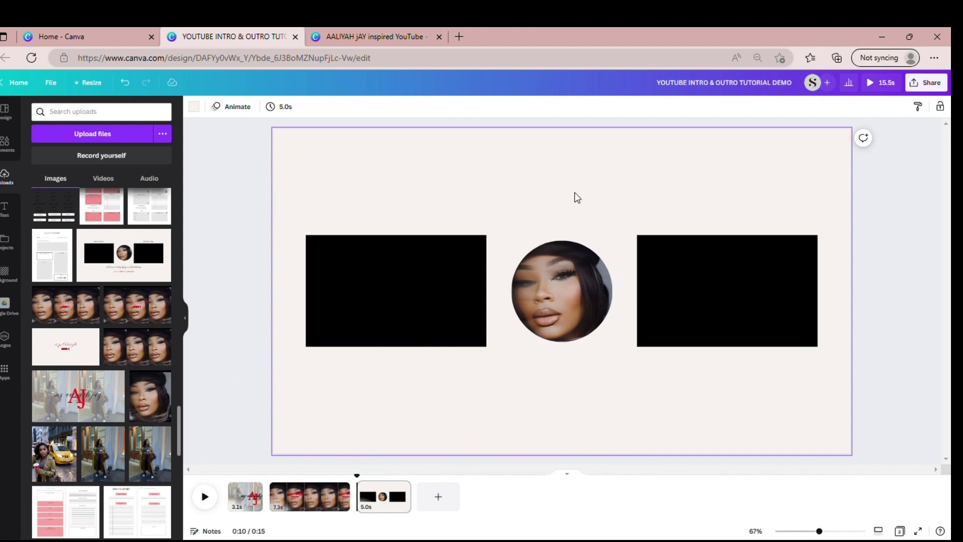
pyautogui.doubleClick(550, 308)
pyautogui.moveTo(558, 315); pyautogui.dragTo(580, 314)
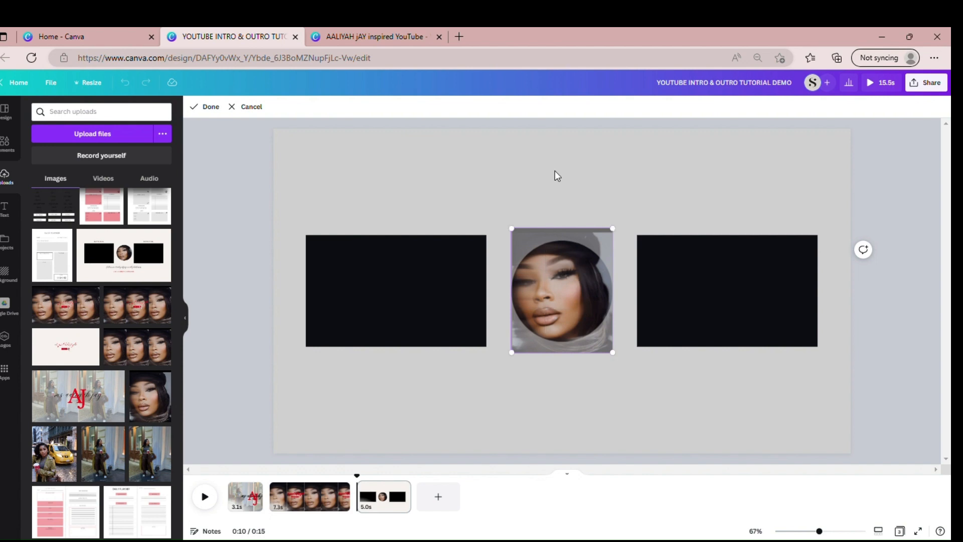
pyautogui.click(550, 164)
pyautogui.click(549, 164)
pyautogui.click(523, 316)
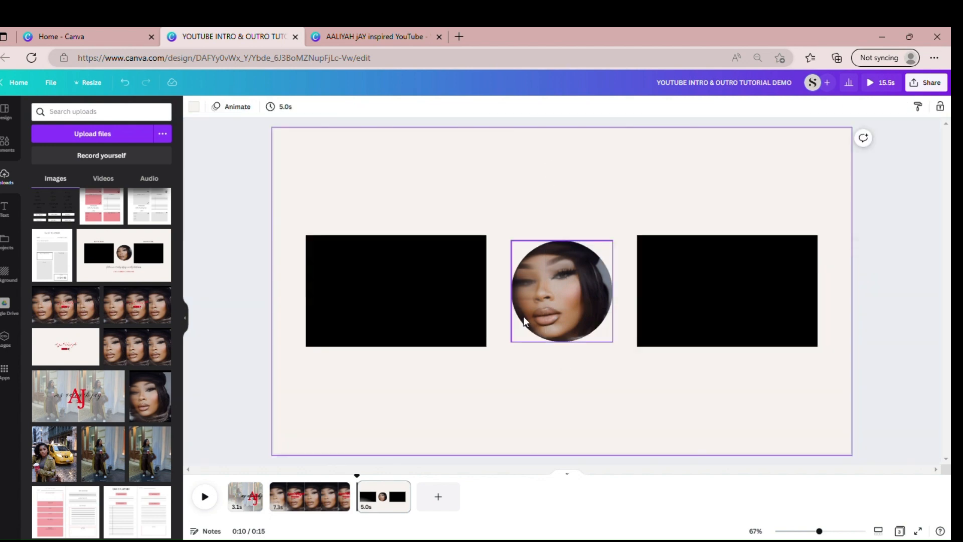
# Enlarge the circular portrait slightly, keeping it centred between the two black rectangles
pyautogui.moveTo(517, 348); pyautogui.dragTo(537, 327)
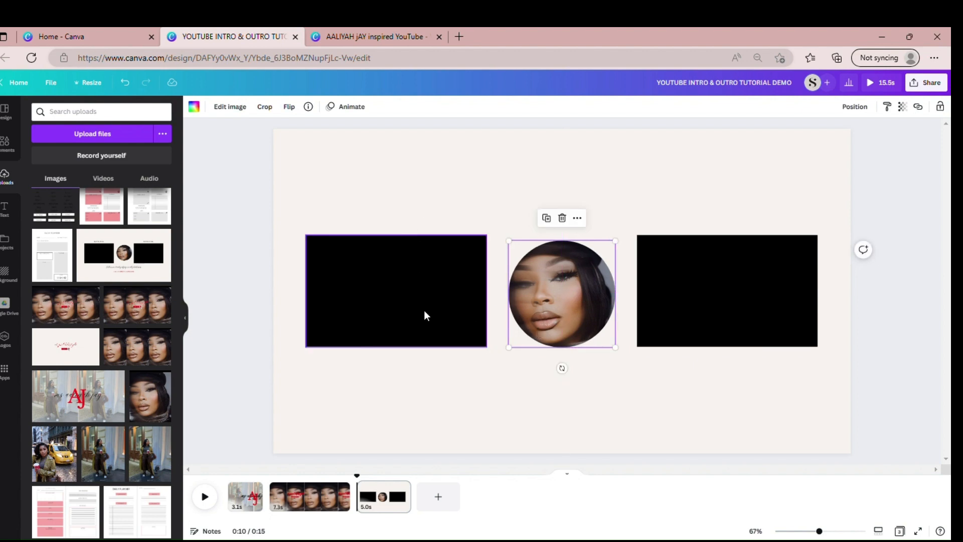
pyautogui.click(377, 170)
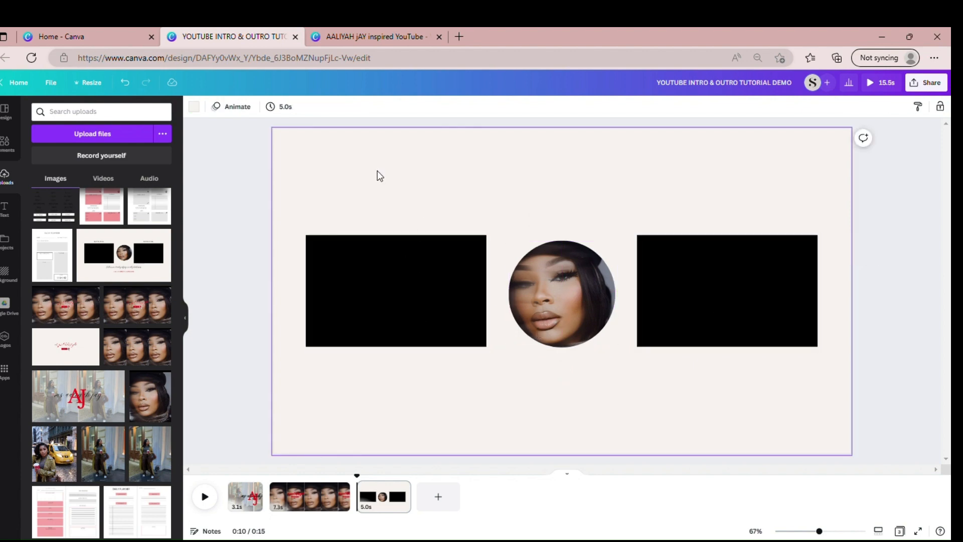
pyautogui.press('r')
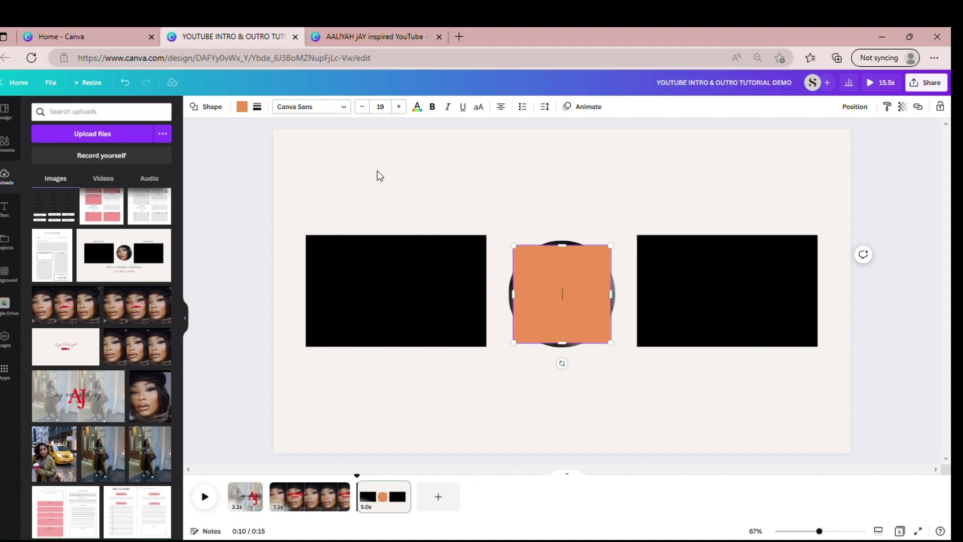
pyautogui.moveTo(558, 303); pyautogui.dragTo(526, 189)
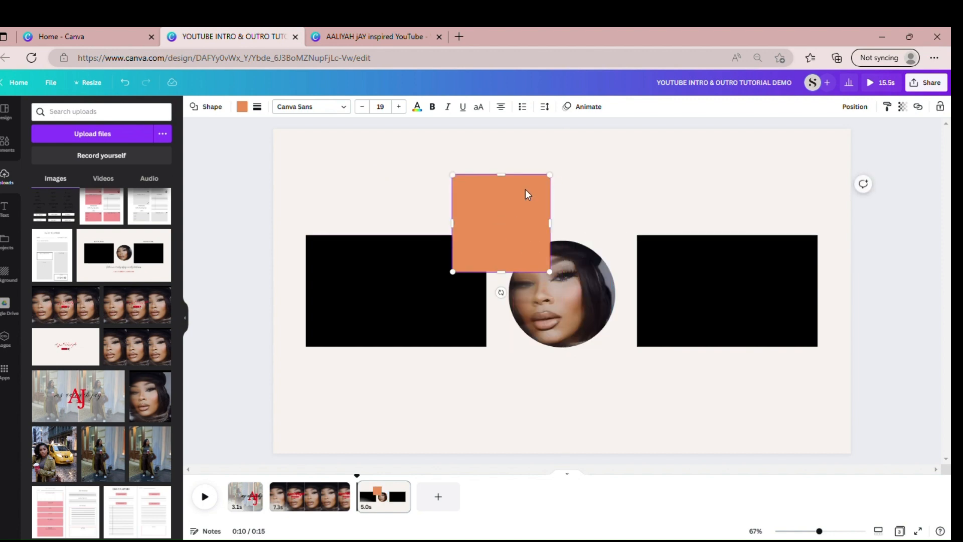
pyautogui.press('Delete')
# Add the text "WATCH THIS.." in uppercase Libre Baskerville, centred just above the left black rectangle
pyautogui.press('t')
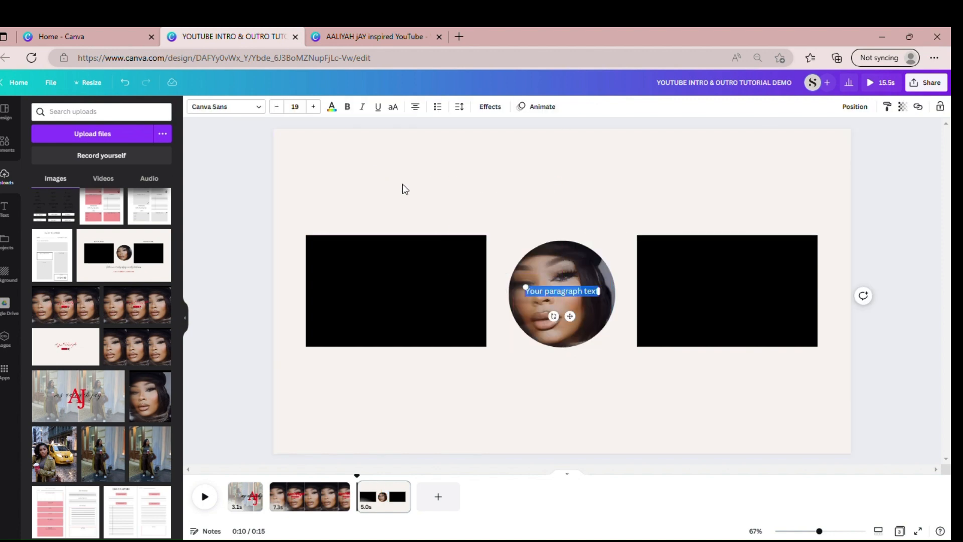
pyautogui.click(217, 108)
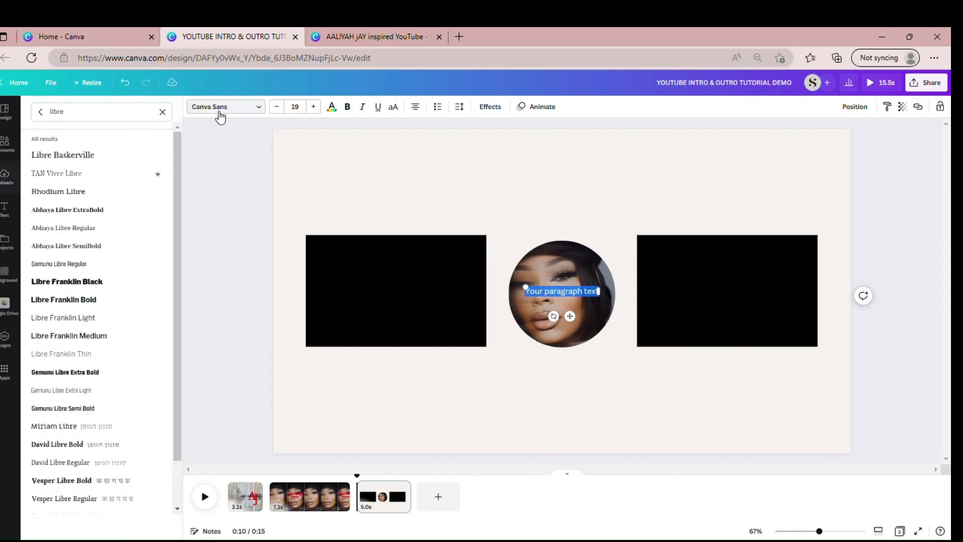
pyautogui.click(122, 156)
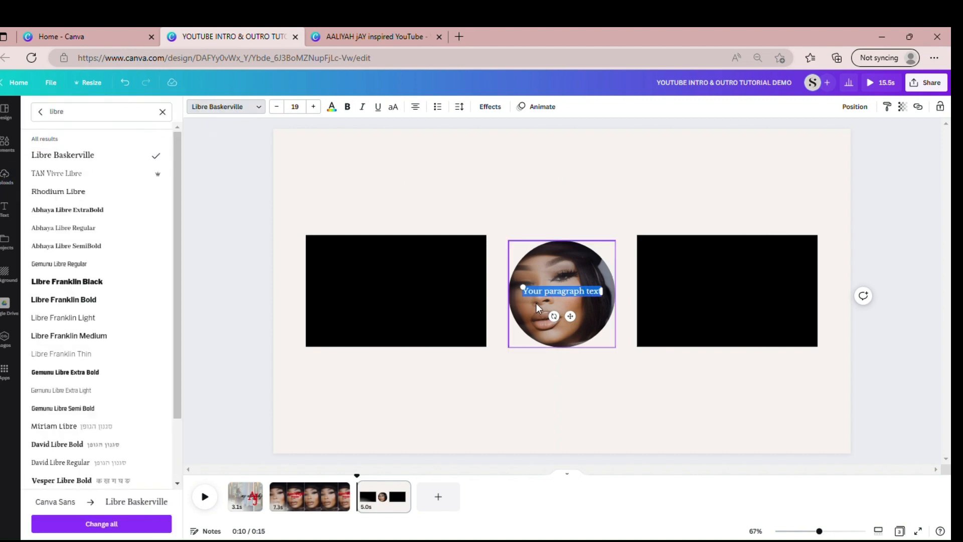
pyautogui.moveTo(535, 301); pyautogui.dragTo(375, 232)
pyautogui.click(394, 106)
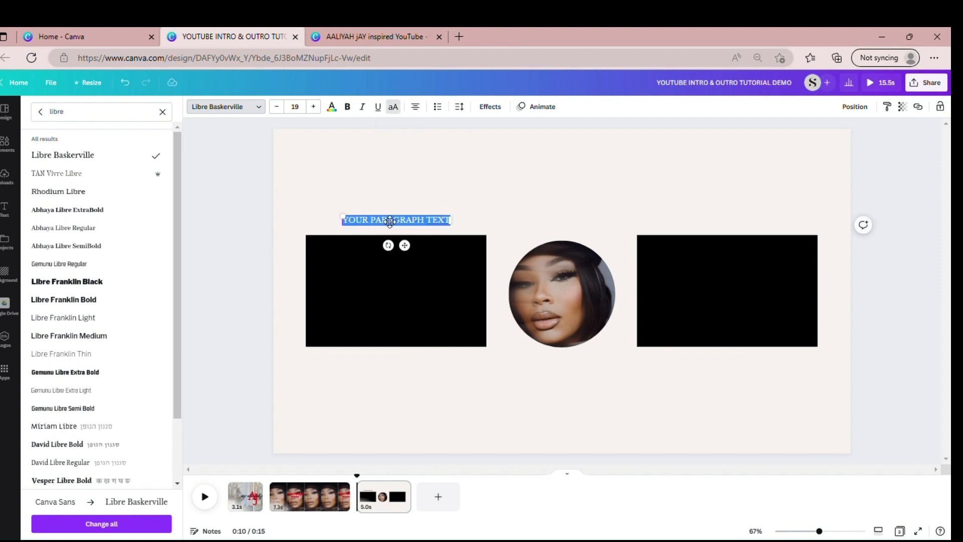
pyautogui.write('watch')
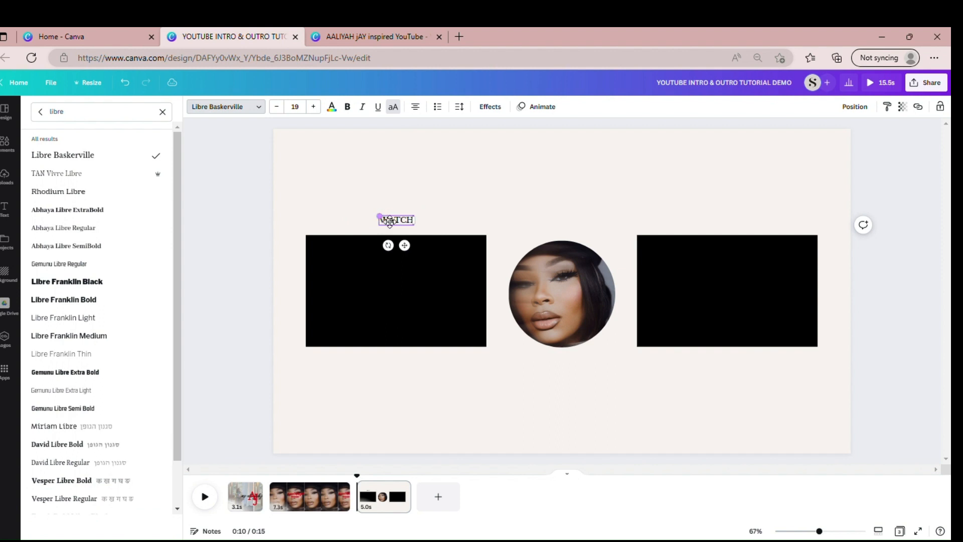
pyautogui.write(' this.')
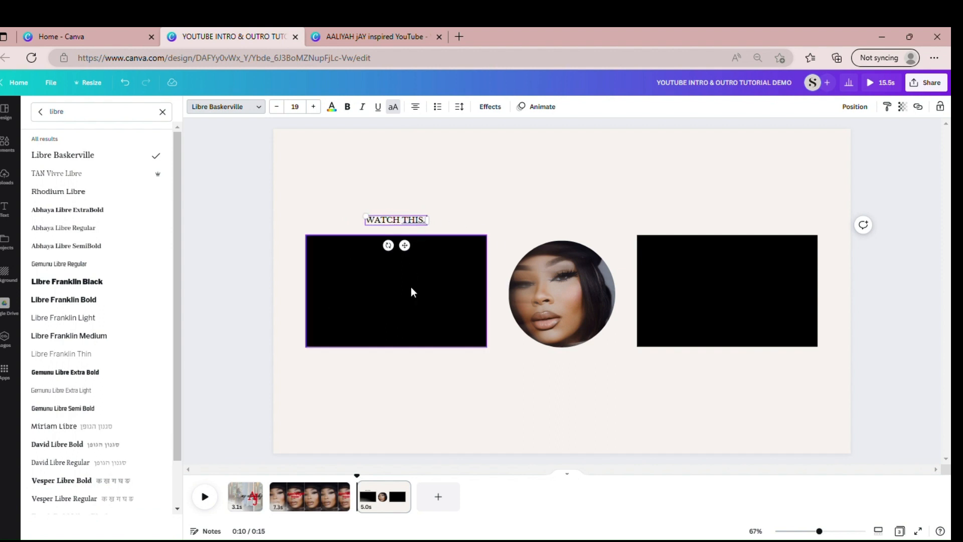
pyautogui.click(475, 212)
# Duplicate the "WATCH THIS.." label to the same height above the right black rectangle and check the two labels' alignment options
pyautogui.click(400, 221)
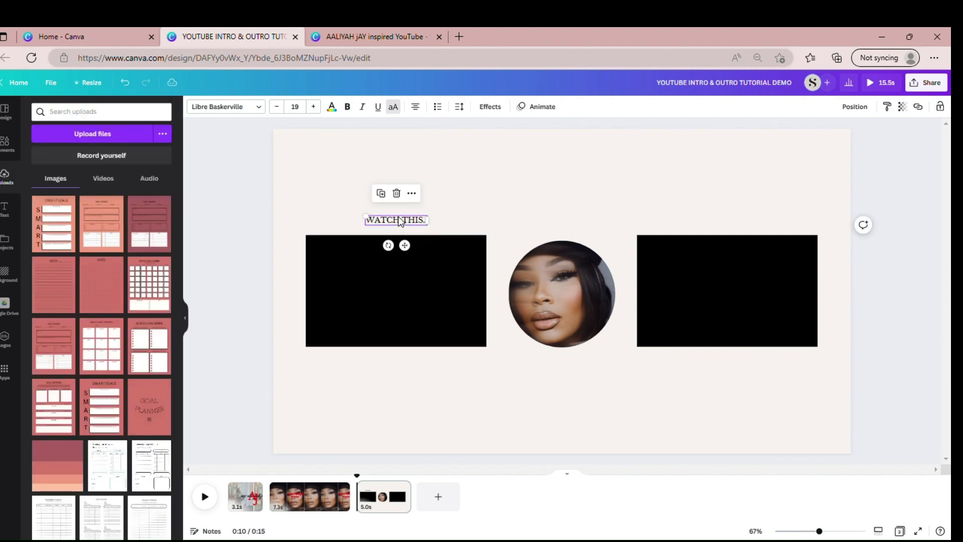
pyautogui.moveTo(397, 225); pyautogui.dragTo(725, 224)
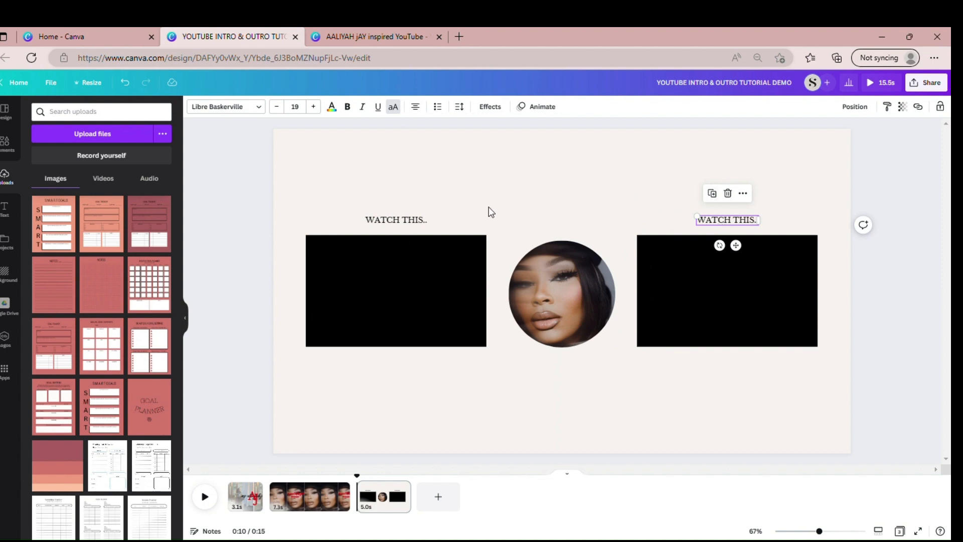
pyautogui.click(394, 221)
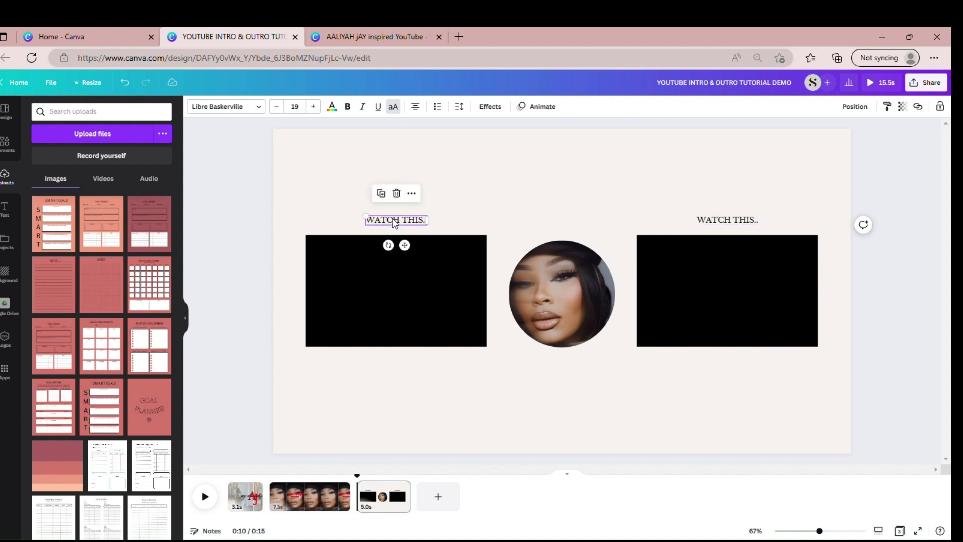
pyautogui.keyDown('shift'); pyautogui.click(708, 225); pyautogui.keyUp('shift')
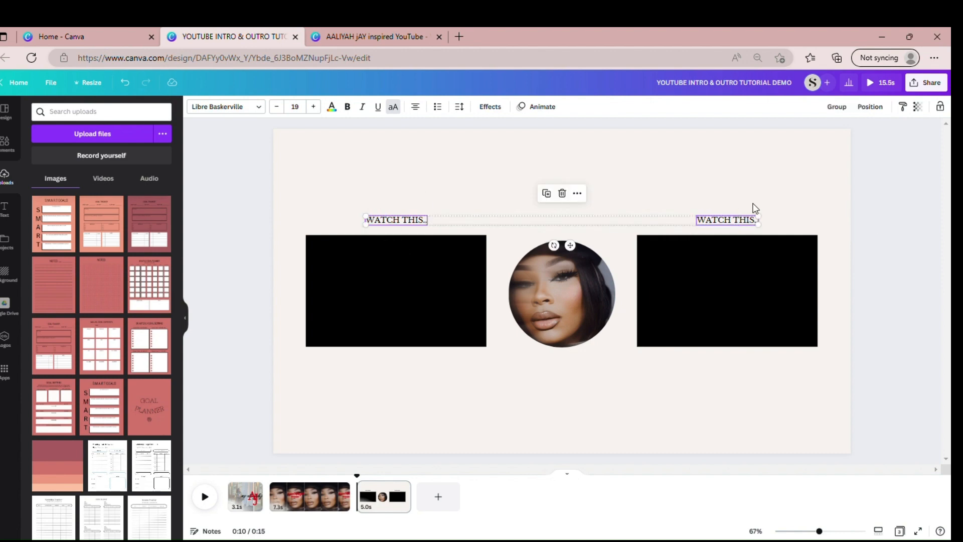
pyautogui.click(876, 108)
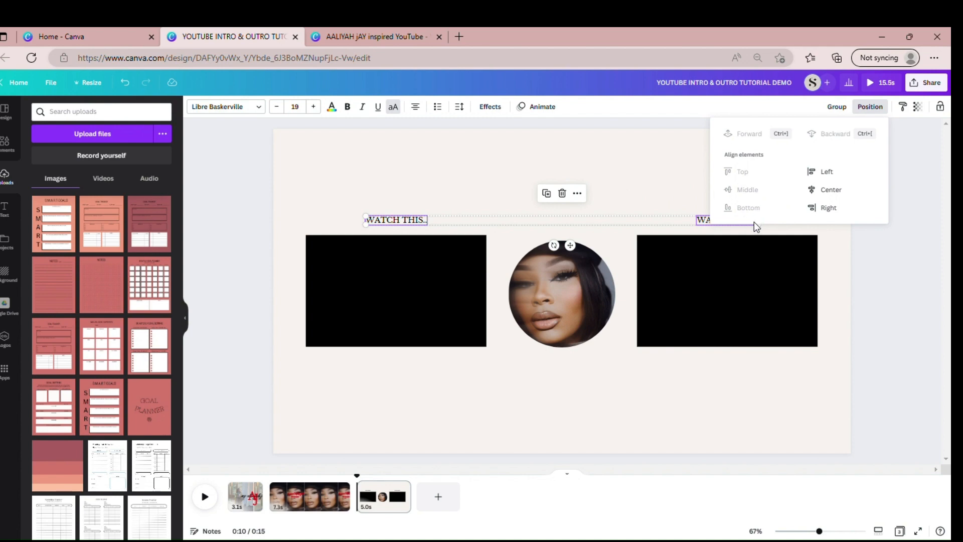
pyautogui.click(676, 176)
pyautogui.click(677, 176)
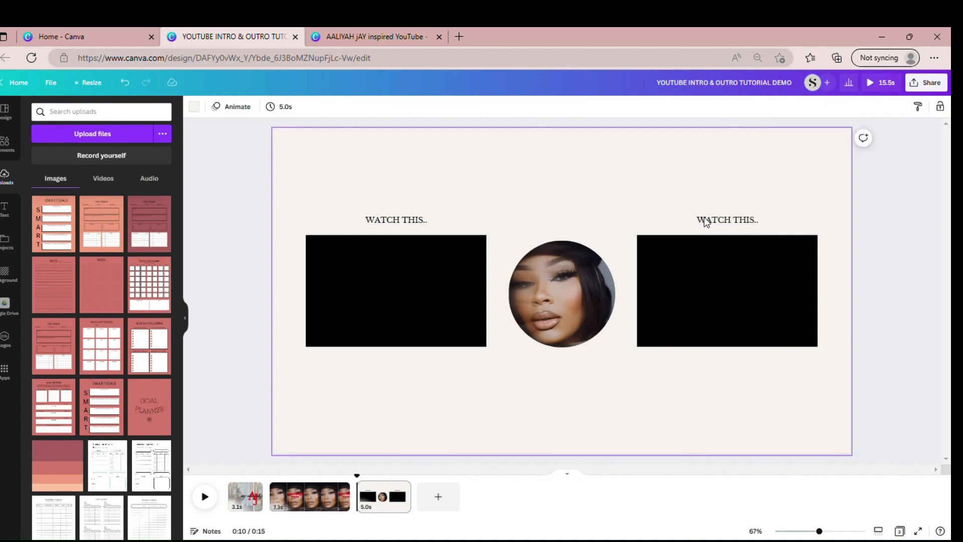
pyautogui.moveTo(712, 220)
pyautogui.mouseDown()
pyautogui.moveTo(712, 196)
pyautogui.moveTo(712, 210)
pyautogui.mouseUp()
pyautogui.click(403, 220)
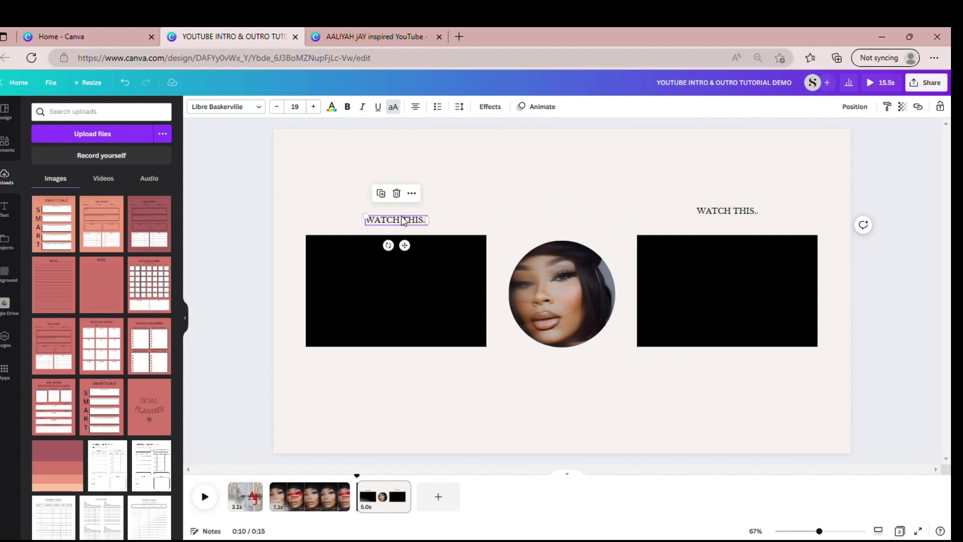
pyautogui.keyDown('shift'); pyautogui.click(710, 215); pyautogui.keyUp('shift')
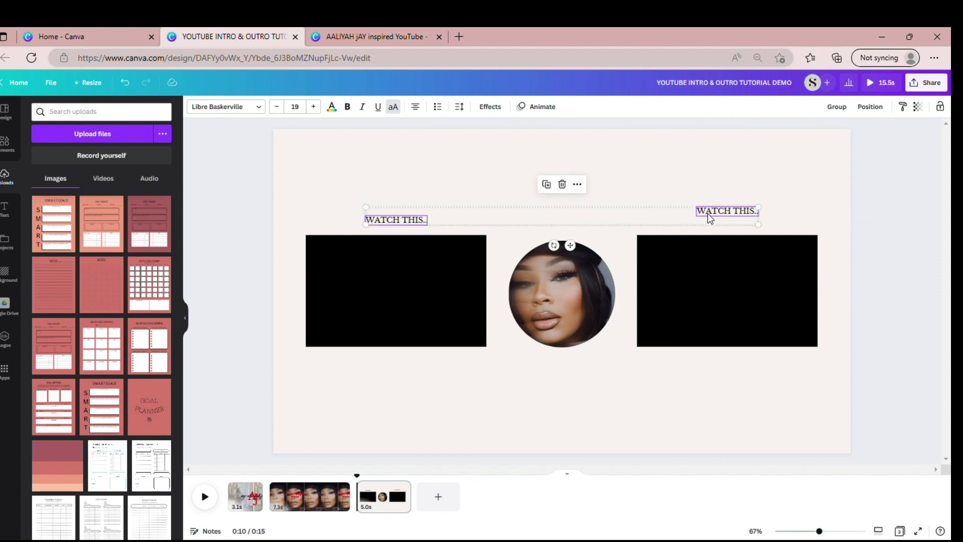
pyautogui.click(871, 107)
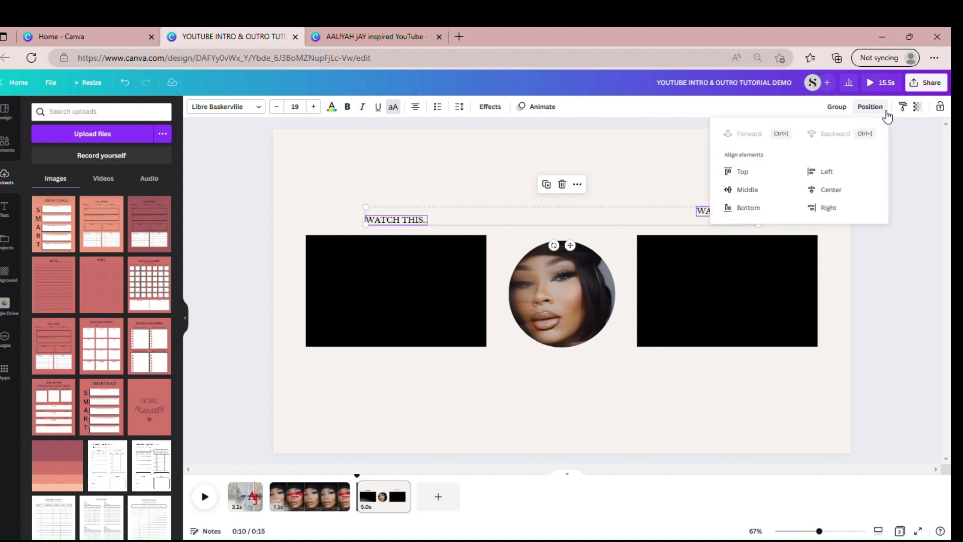
pyautogui.click(619, 170)
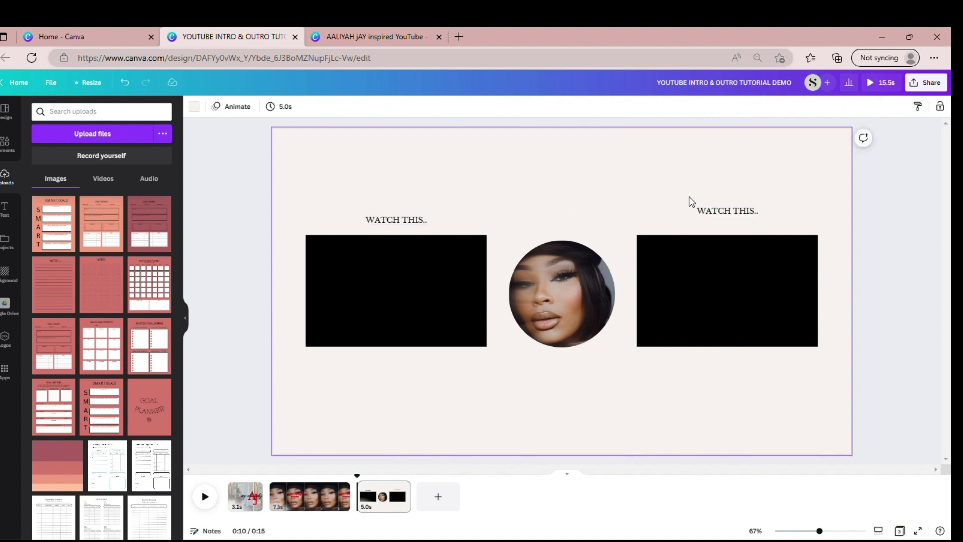
pyautogui.moveTo(715, 211); pyautogui.dragTo(723, 221)
pyautogui.click(668, 157)
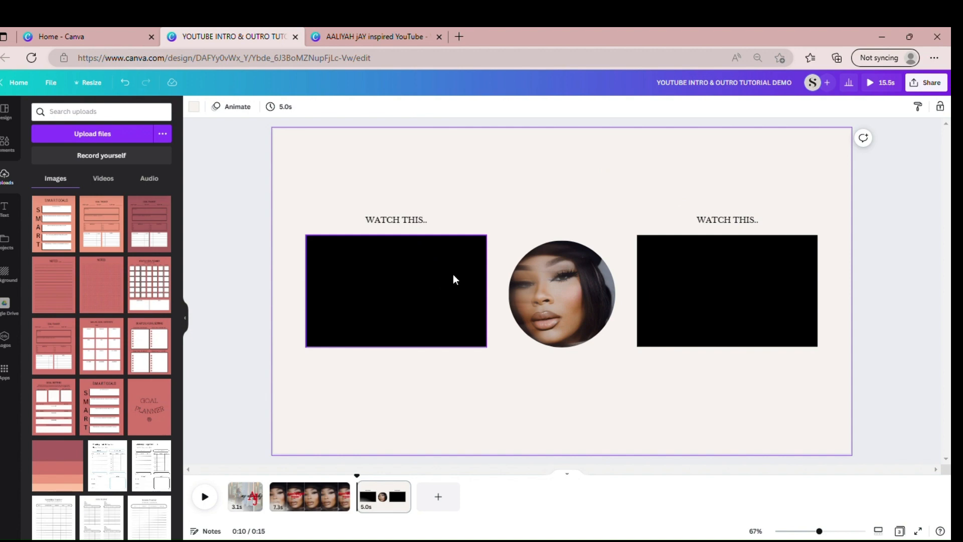
# Examine the end screen page of the finished AALIYAH JAY inspired design, and return to the tutorial demo design
pyautogui.click(399, 223)
pyautogui.click(324, 31)
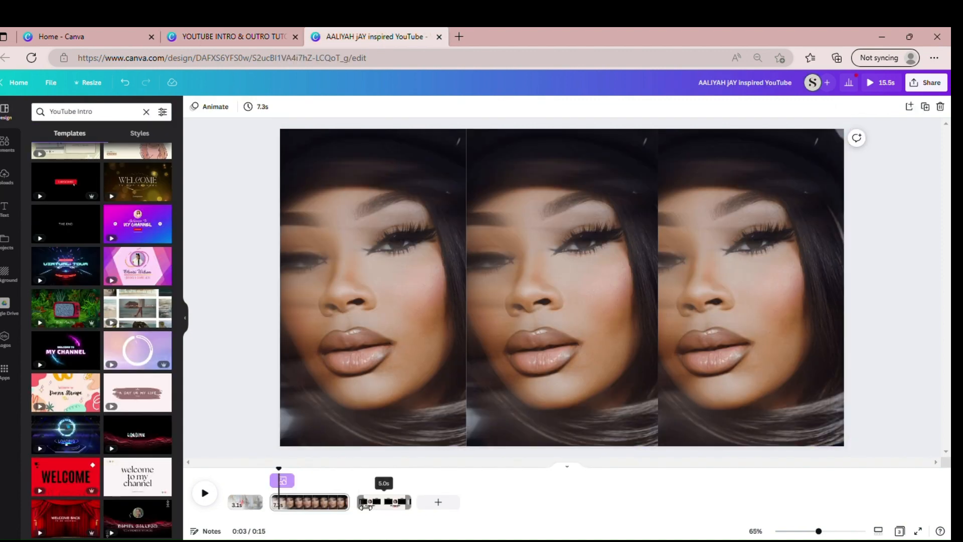
pyautogui.click(366, 506)
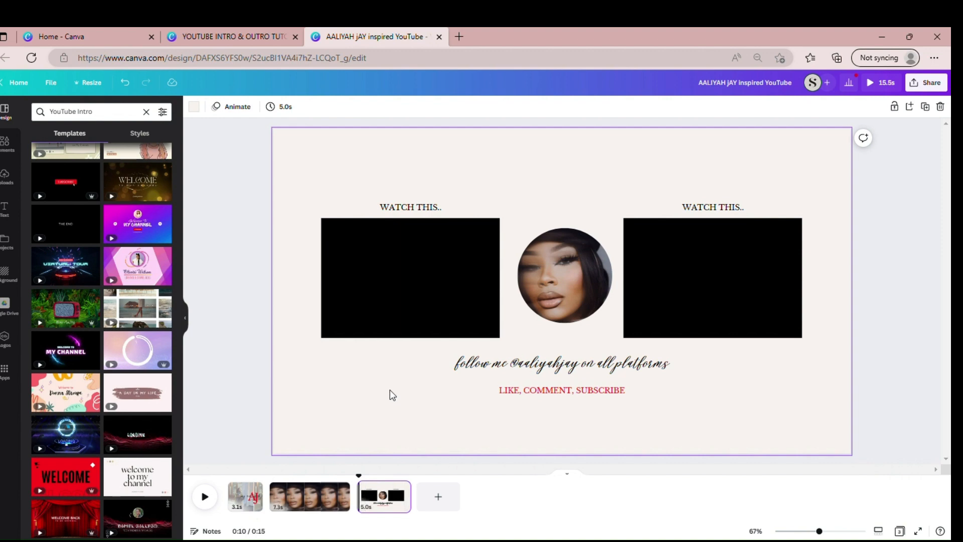
pyautogui.click(210, 31)
# Add a text box without uppercase in Malibu Ring, size 30, centred below the circular portrait
pyautogui.click(464, 399)
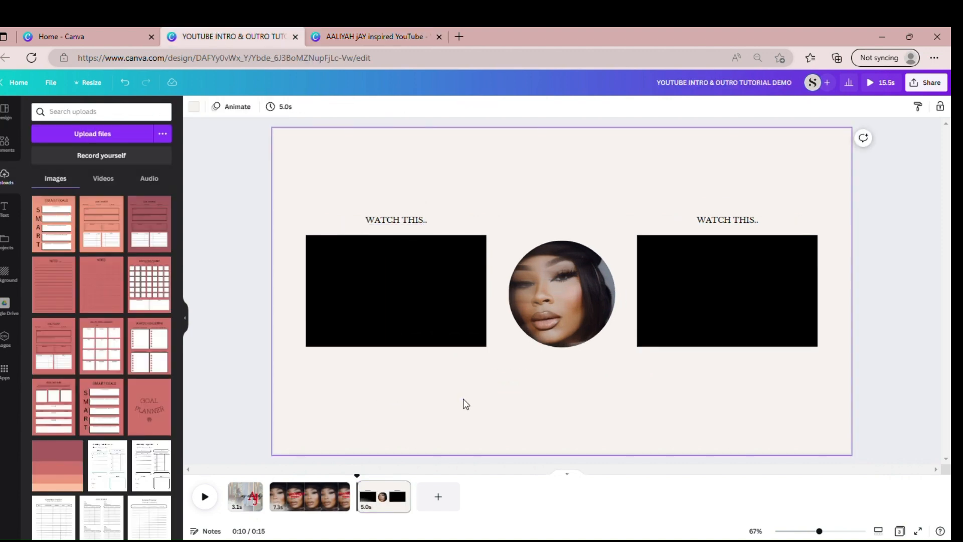
pyautogui.press('t')
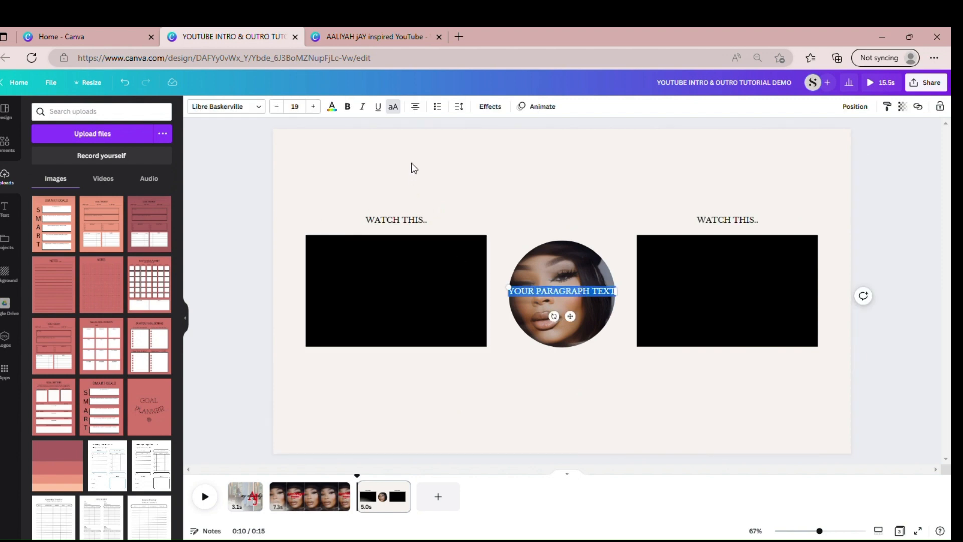
pyautogui.click(394, 107)
pyautogui.click(259, 107)
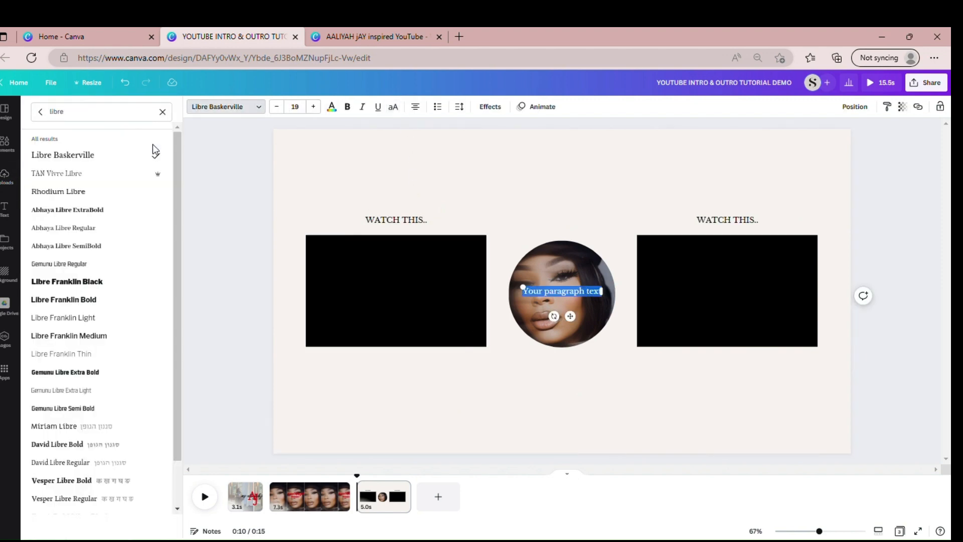
pyautogui.click(162, 111)
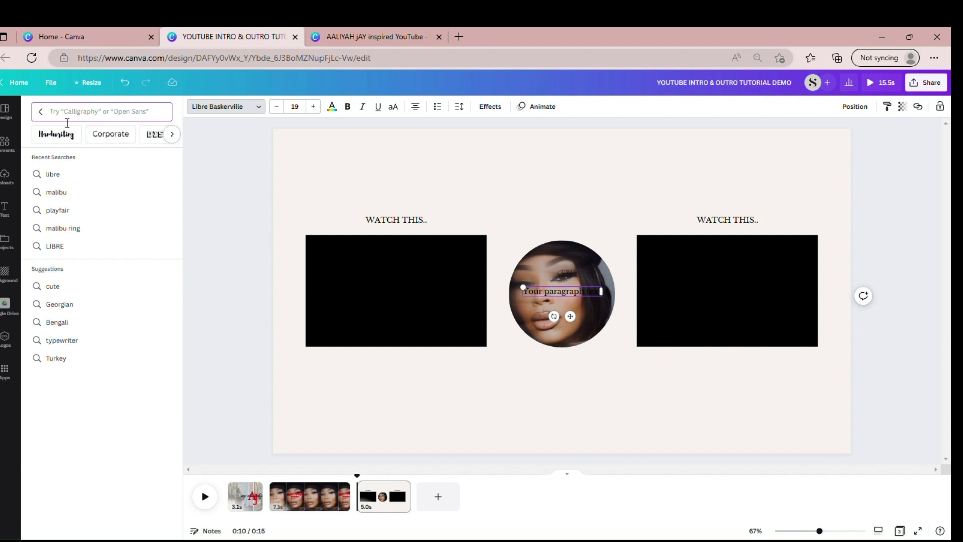
pyautogui.click(74, 228)
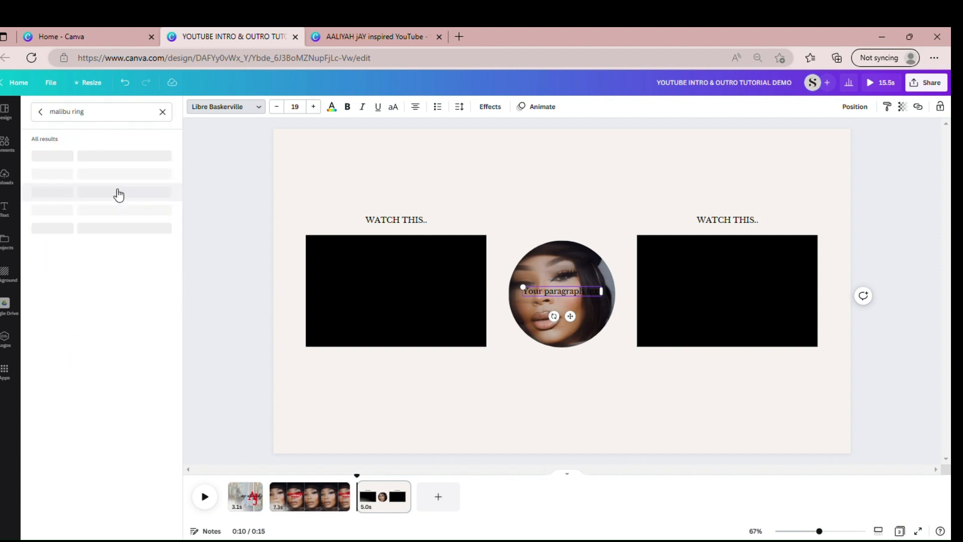
pyautogui.click(104, 161)
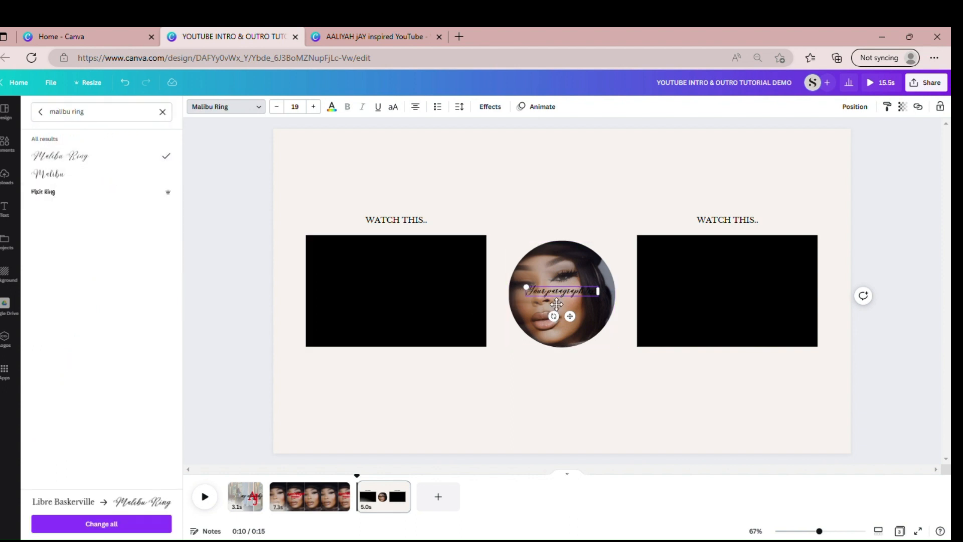
pyautogui.moveTo(554, 315); pyautogui.dragTo(556, 387)
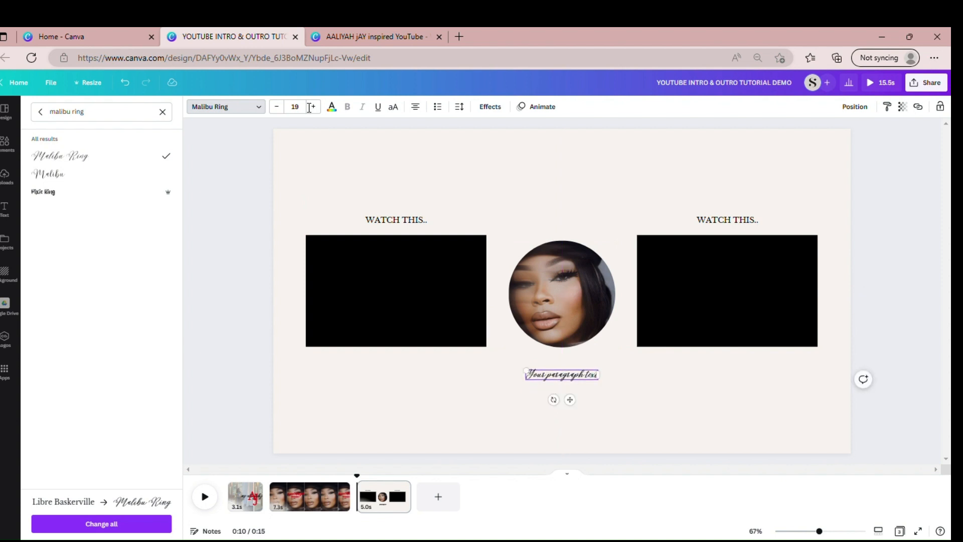
pyautogui.click(308, 108)
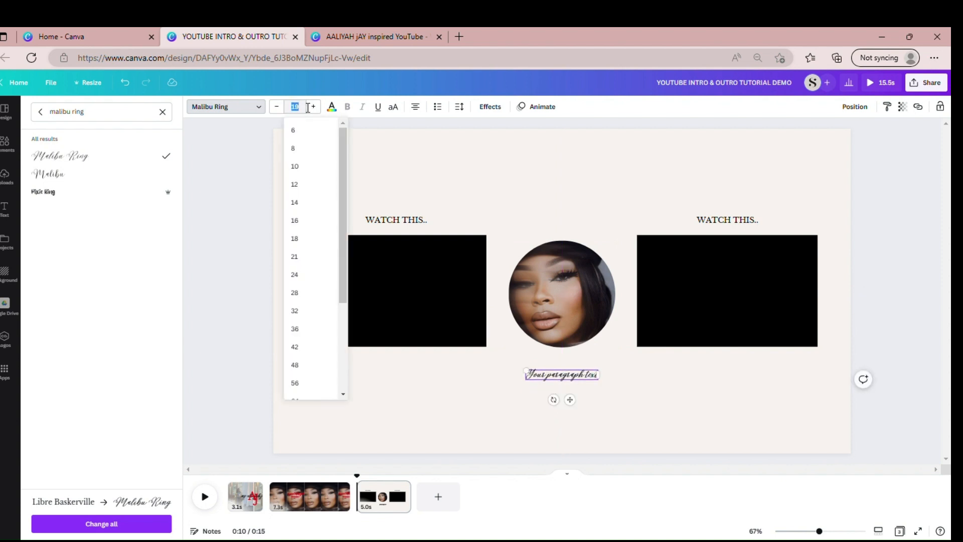
pyautogui.write('30')
pyautogui.press('Return')
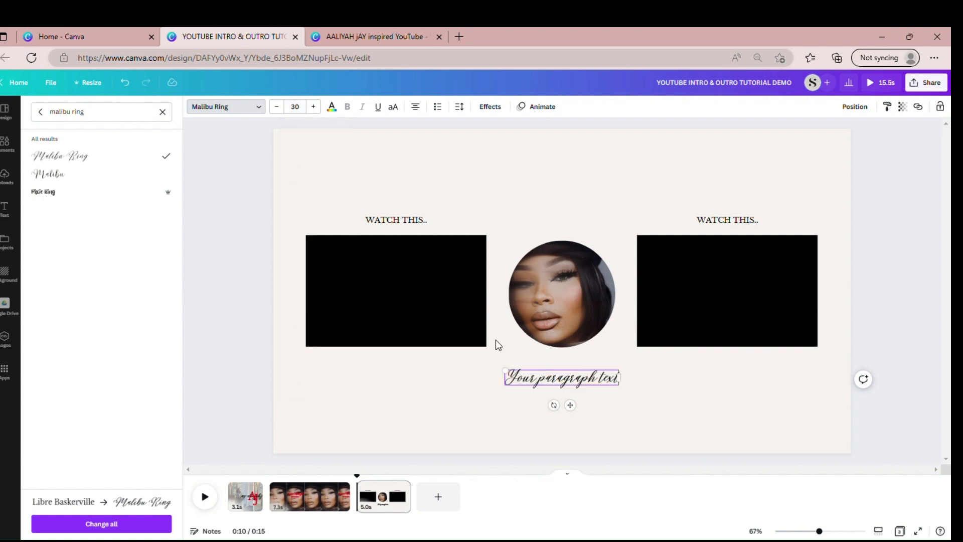
pyautogui.tripleClick(532, 386)
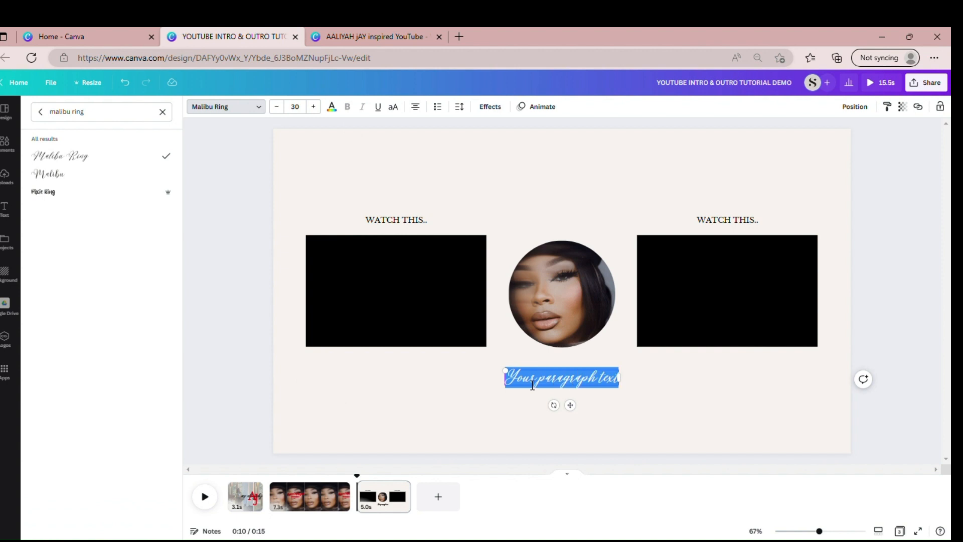
pyautogui.write('follo')
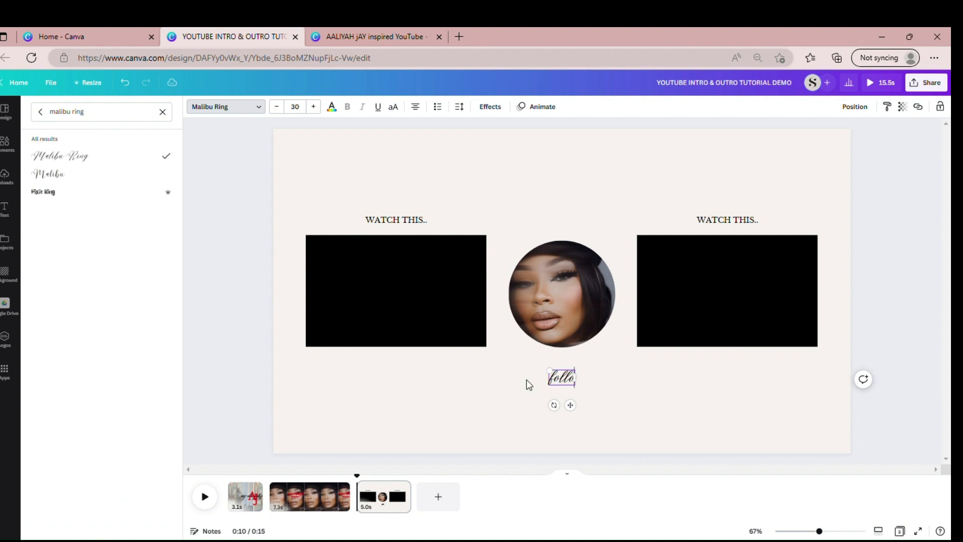
pyautogui.write('w u')
pyautogui.write('e')
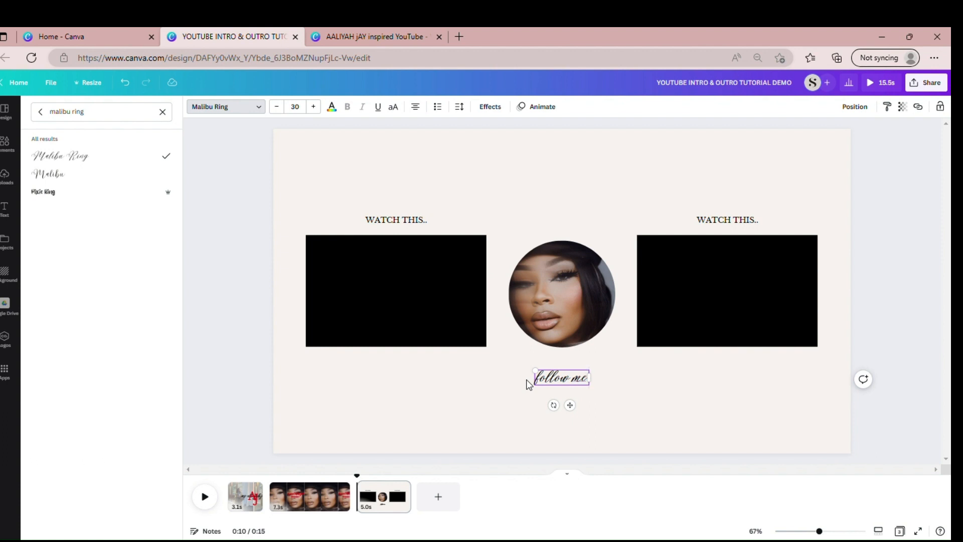
pyautogui.write(' @a')
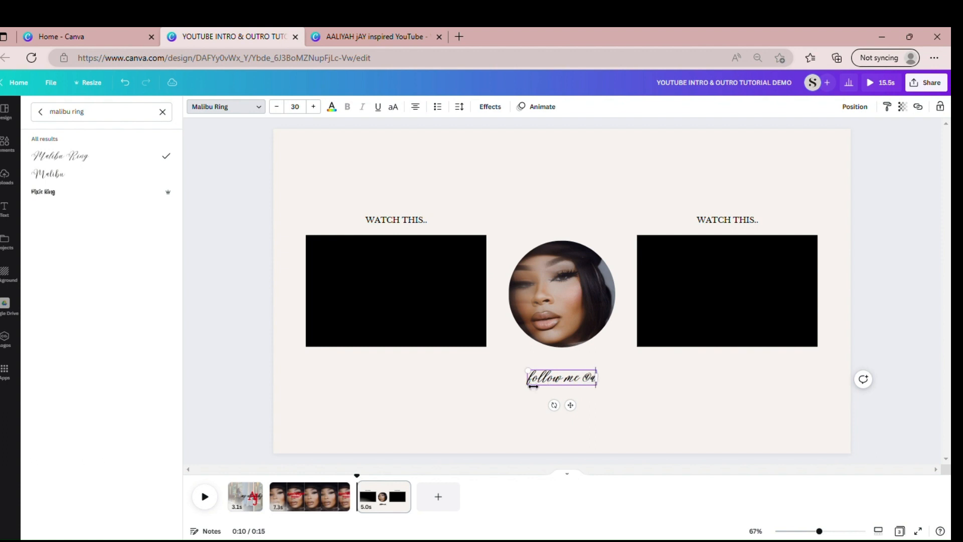
pyautogui.write('aliyahj')
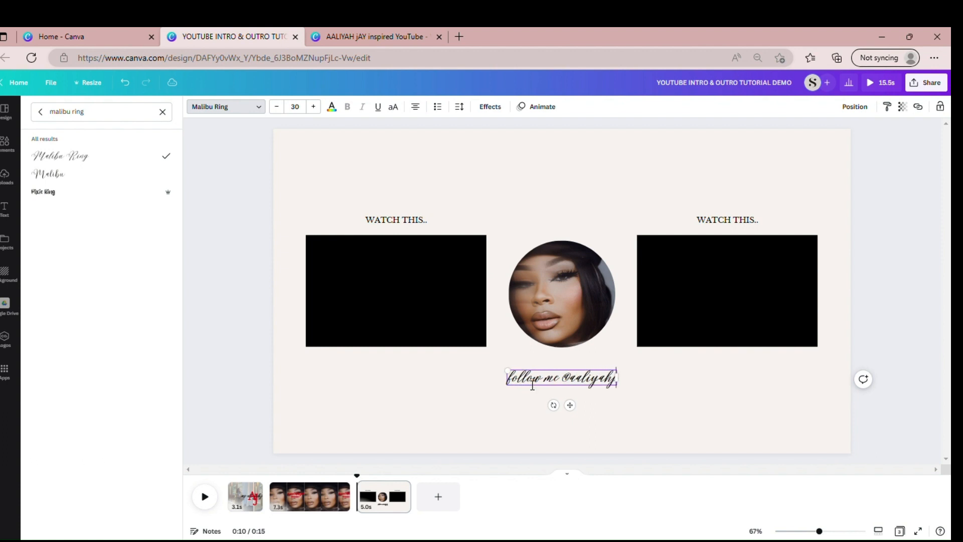
pyautogui.write('ay on all platforms')
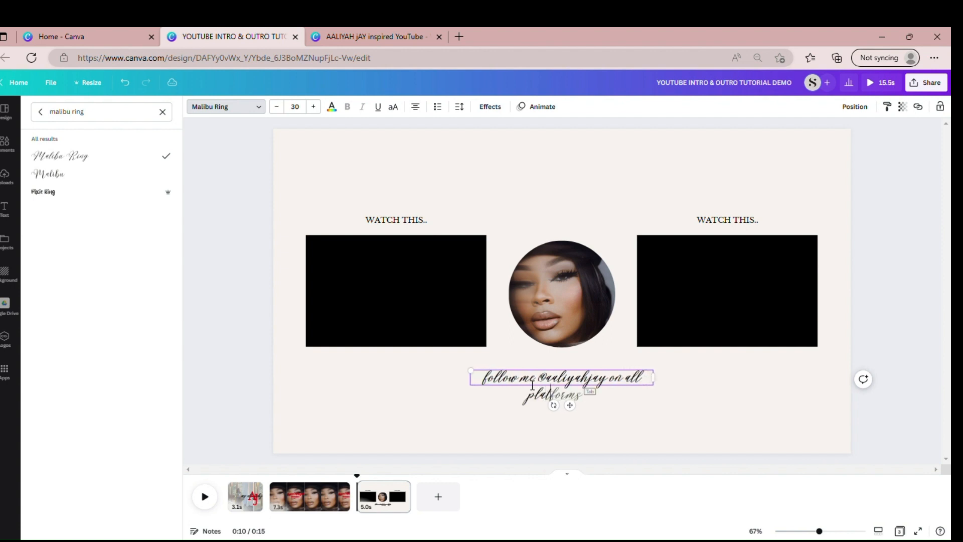
pyautogui.click(719, 390)
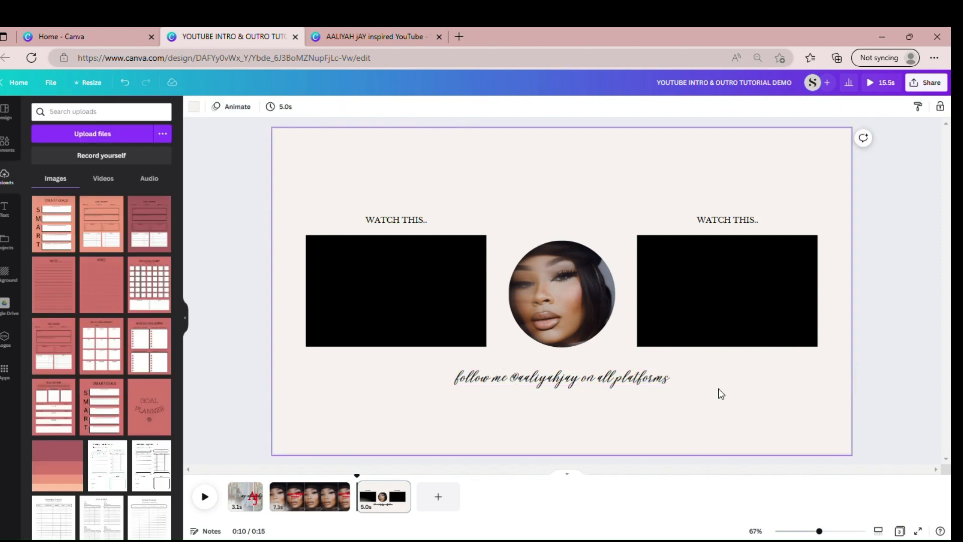
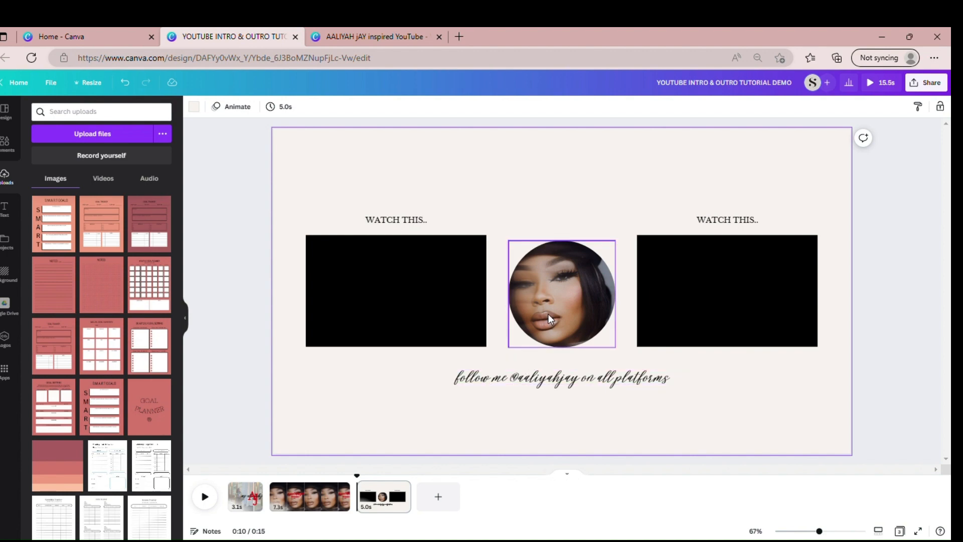
# Add an uppercase Libre Baskerville text box, size 19, centred beneath the follow line, and colour it red
pyautogui.click(526, 376)
pyautogui.click(504, 397)
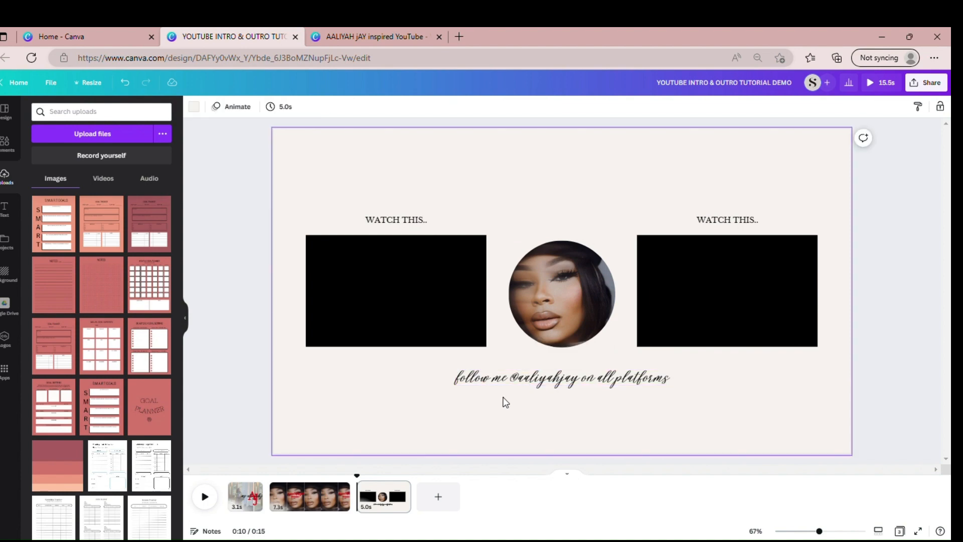
pyautogui.press('t')
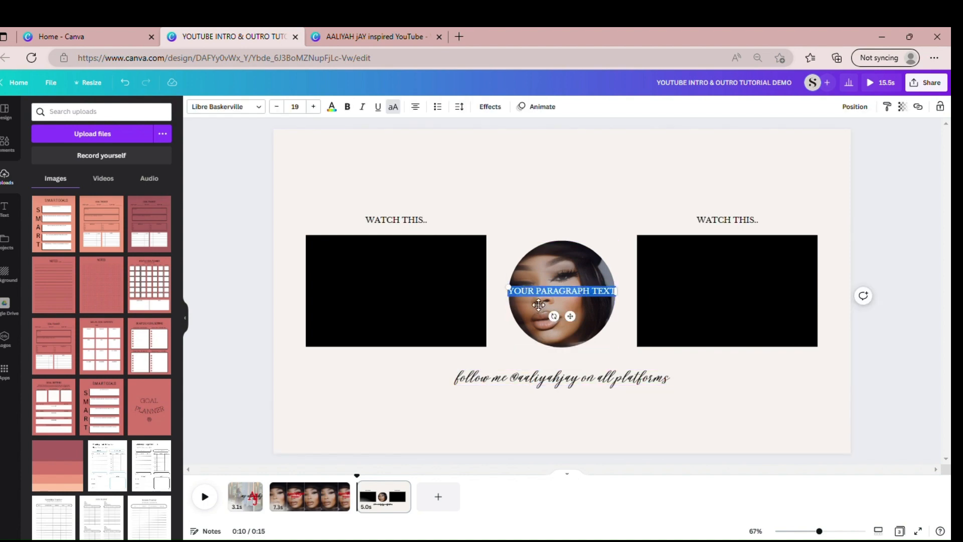
pyautogui.moveTo(537, 303); pyautogui.dragTo(537, 417)
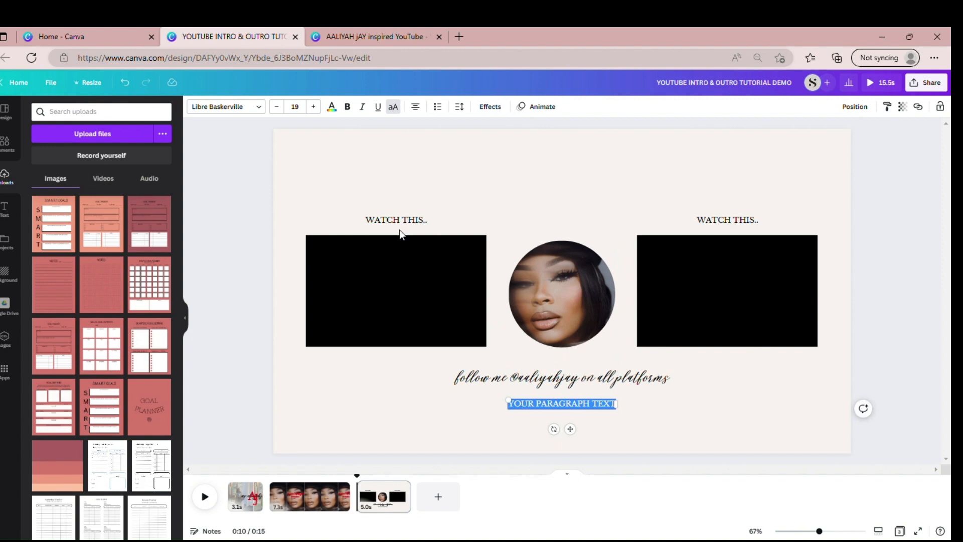
pyautogui.click(332, 106)
pyautogui.click(41, 154)
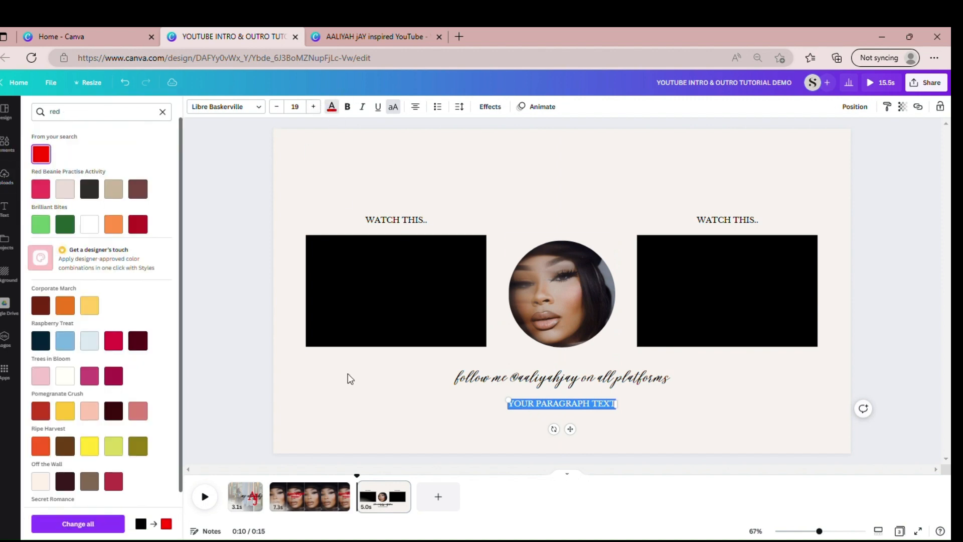
# Replace the red placeholder text with "LIKE, COMMENT, SUBSCRIBE"
pyautogui.tripleClick(536, 410)
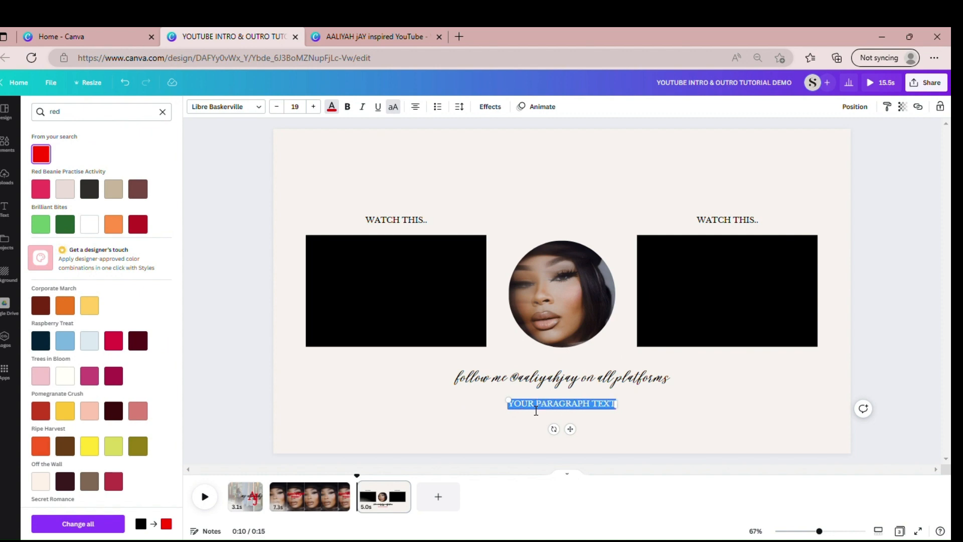
pyautogui.write('LIKE,')
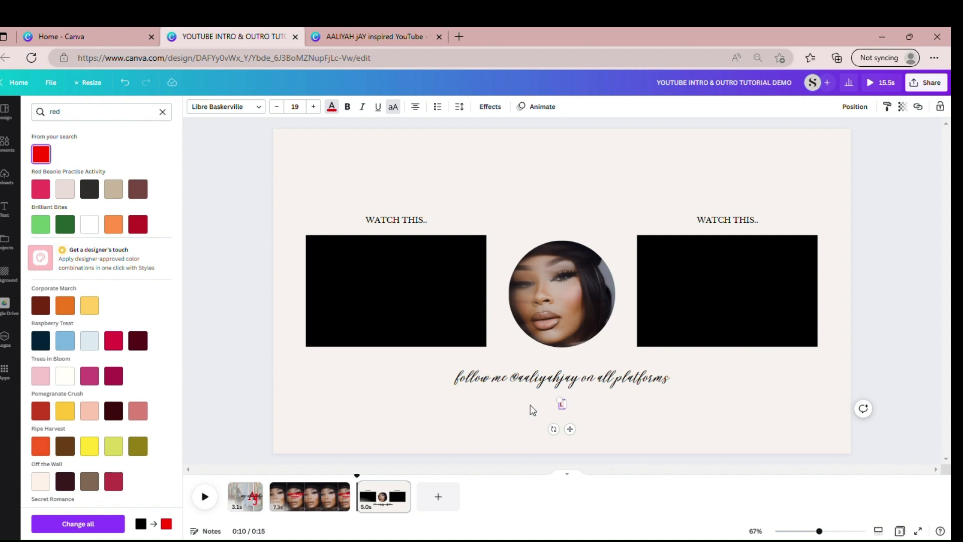
pyautogui.write(' COMMENT, SU')
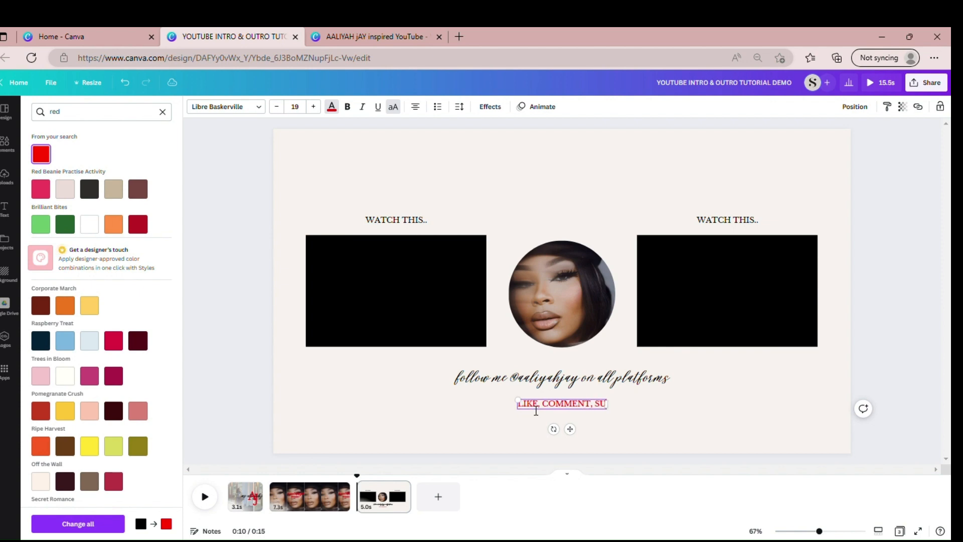
pyautogui.write('BSCRIBE')
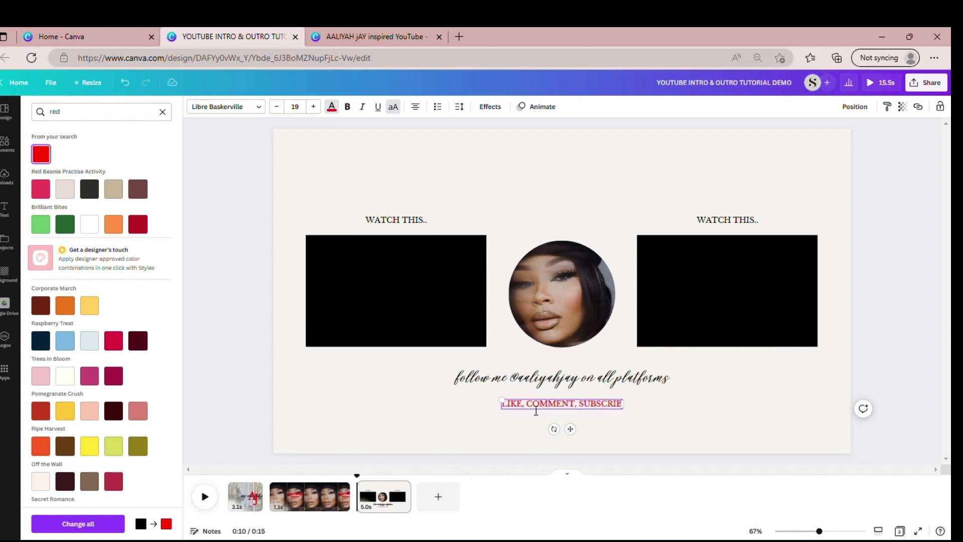
pyautogui.click(610, 187)
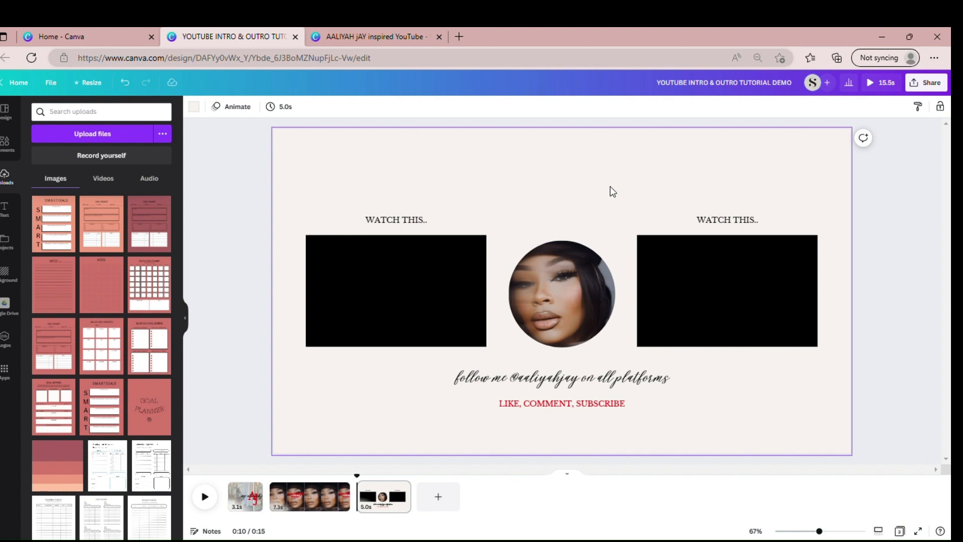
# Apply the Typewriter animation to the "follow me" line and play a preview of the whole design
pyautogui.click(492, 375)
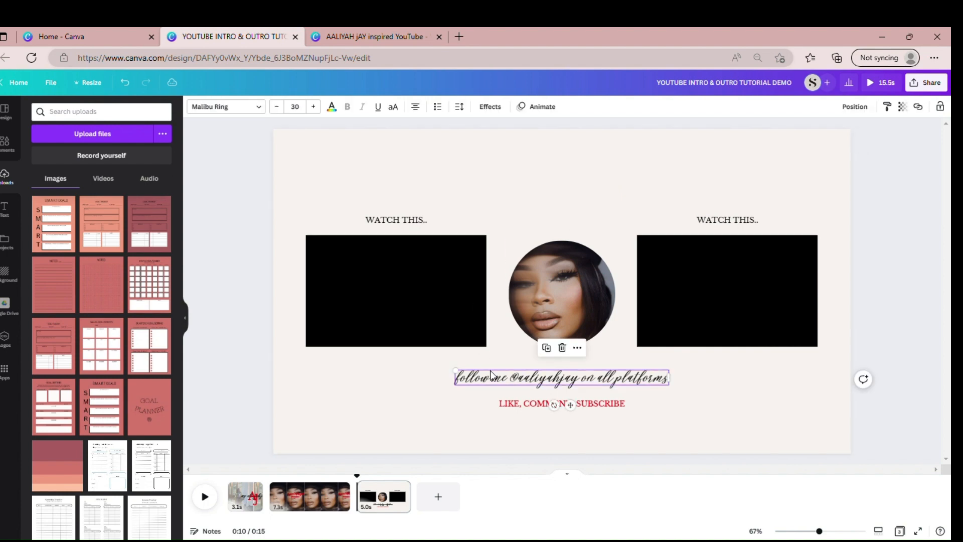
pyautogui.click(546, 107)
pyautogui.click(69, 344)
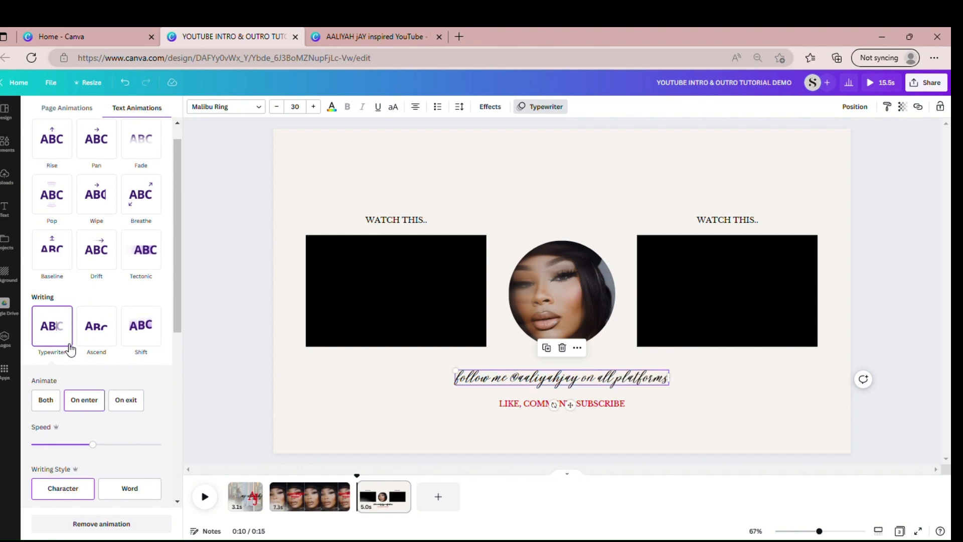
pyautogui.click(402, 172)
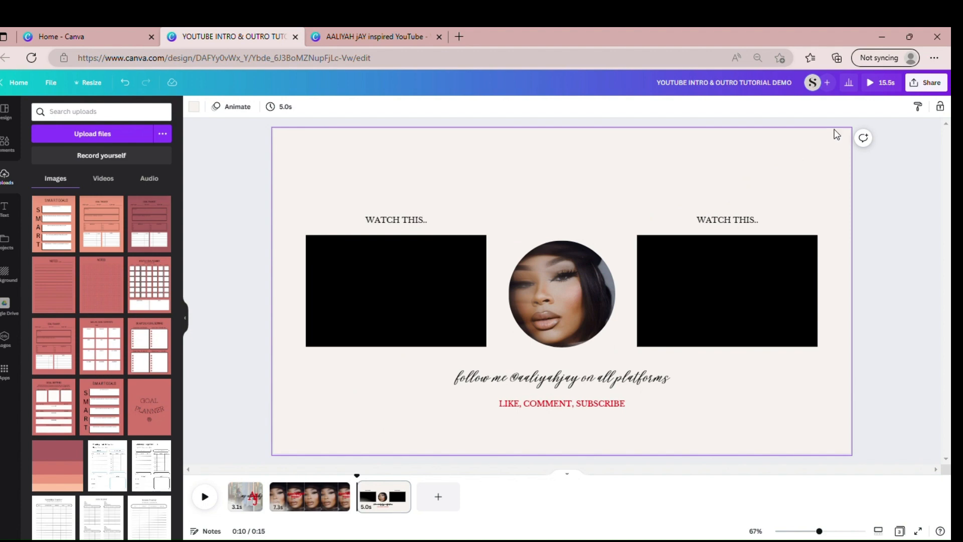
pyautogui.click(879, 83)
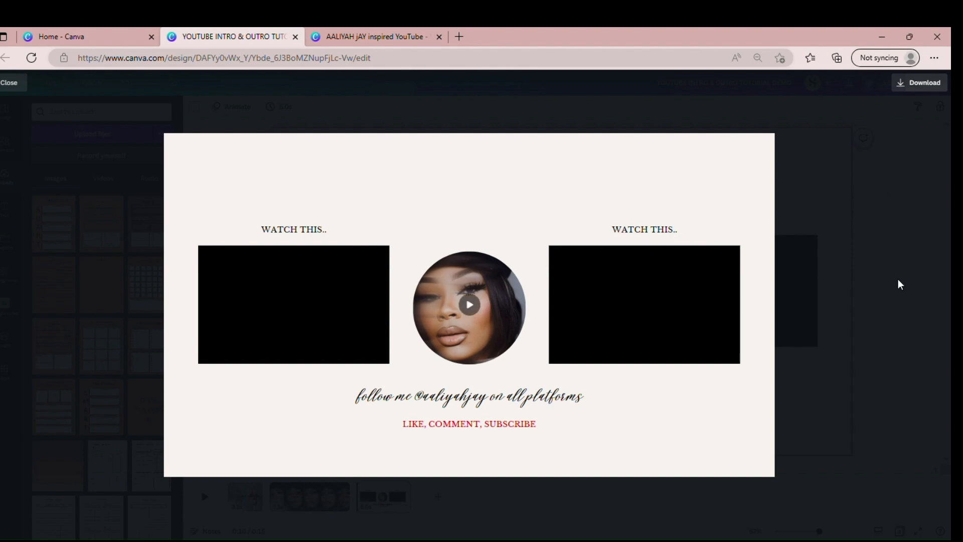
pyautogui.press('Escape')
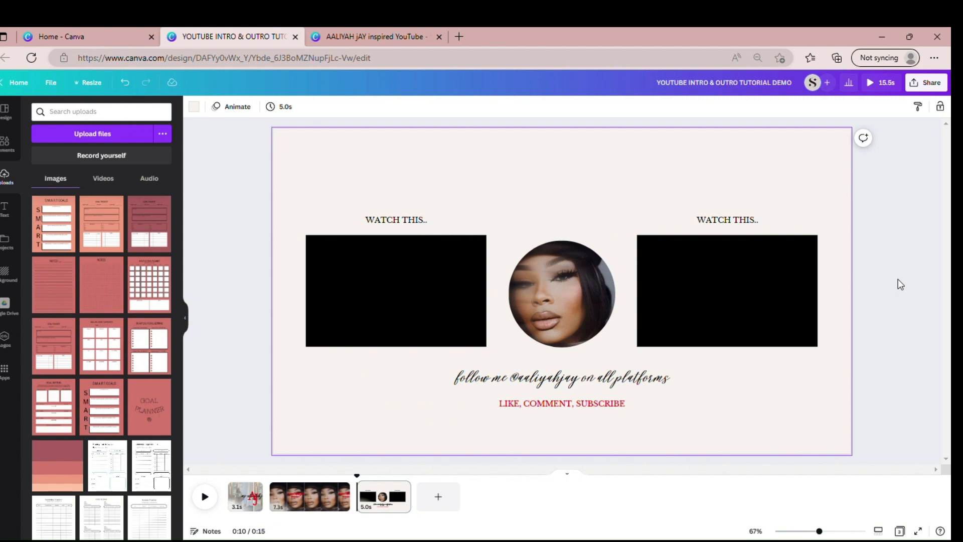
# Examine the MP4 Video download settings and try clearing all pages from the page selection, without downloading
pyautogui.click(928, 84)
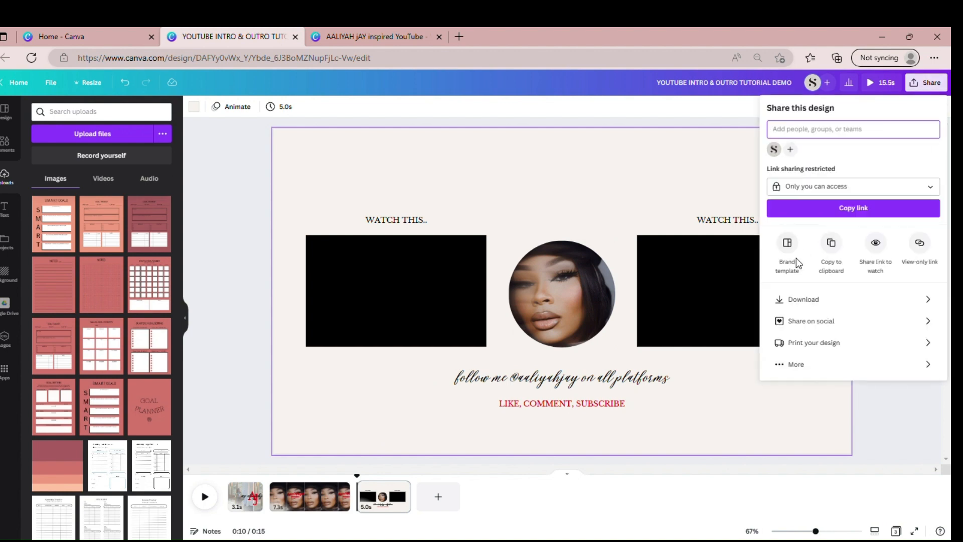
pyautogui.click(794, 297)
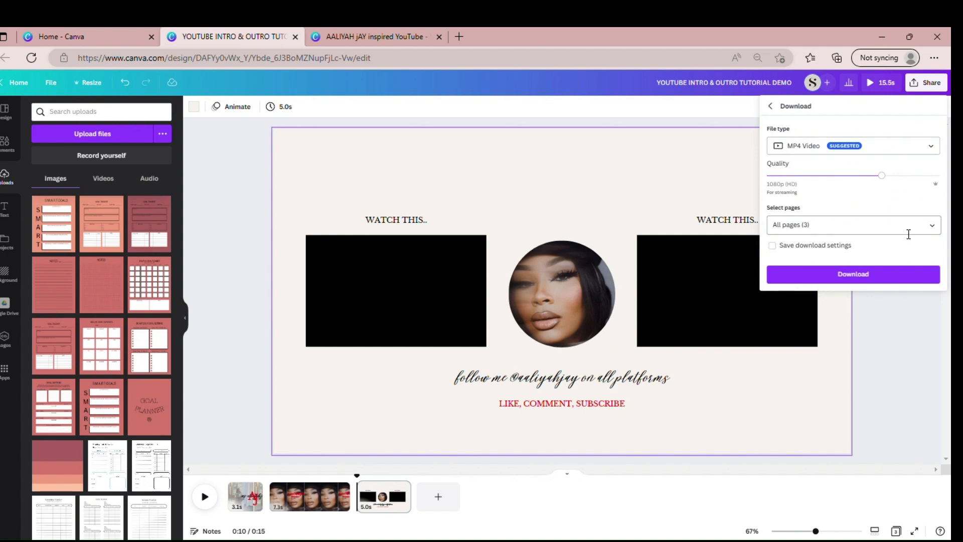
pyautogui.click(933, 227)
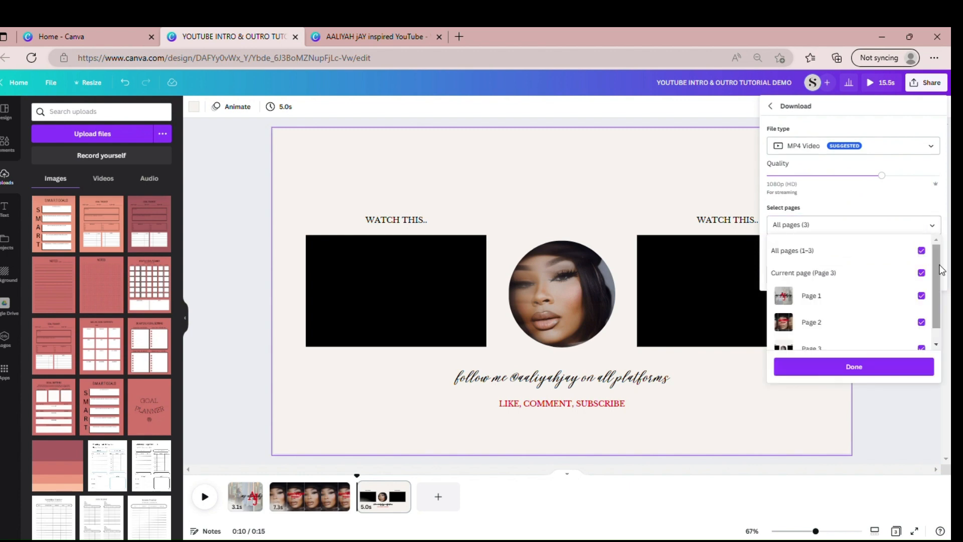
pyautogui.scroll(-1, 932, 272)
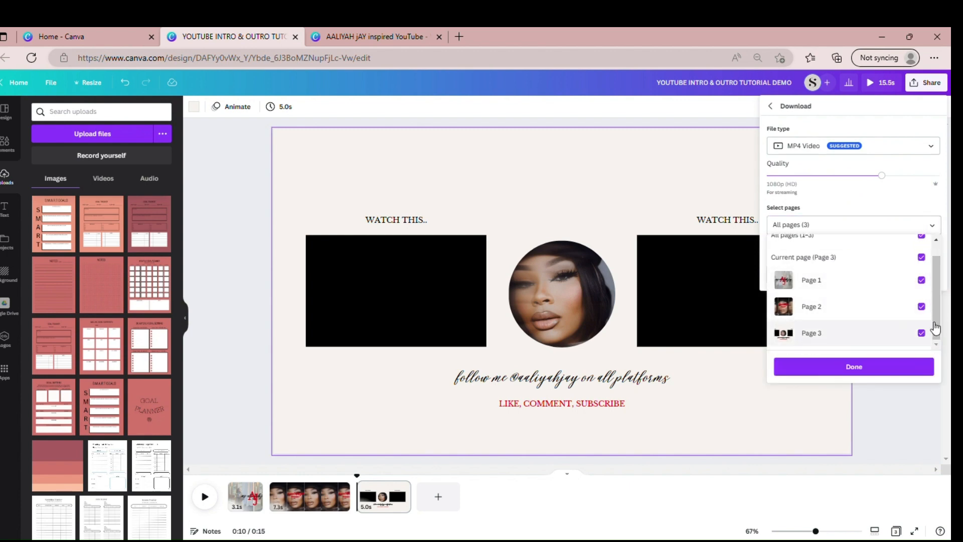
pyautogui.scroll(1, 938, 294)
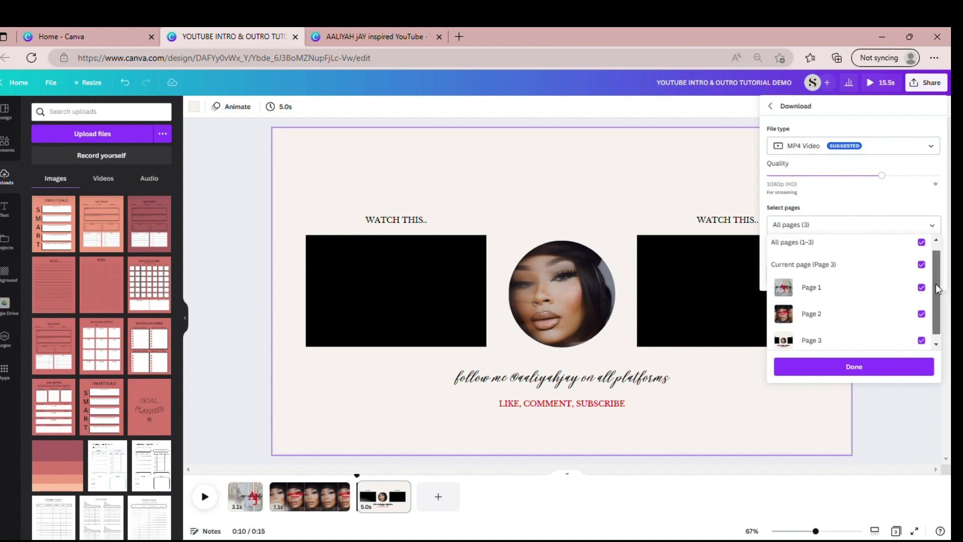
pyautogui.click(928, 255)
pyautogui.scroll(-1, 936, 266)
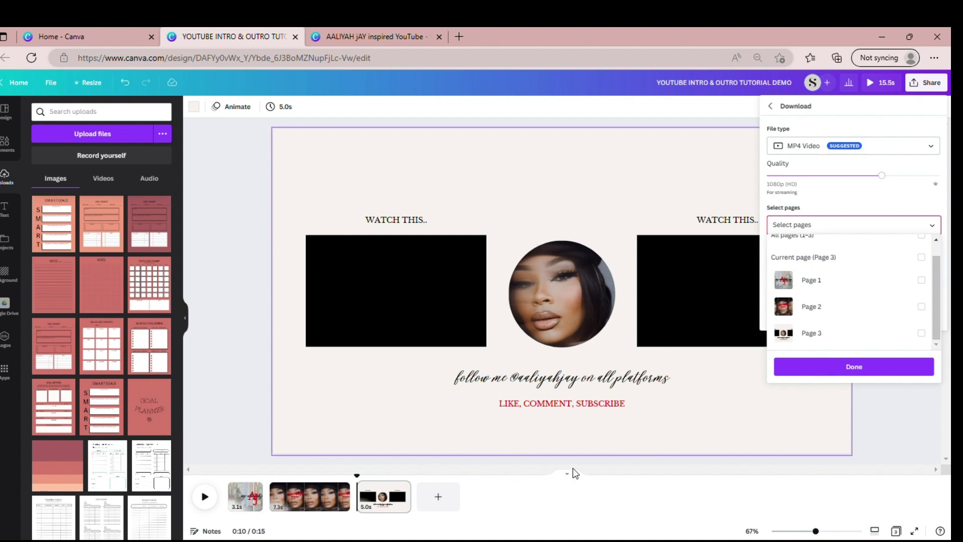
pyautogui.click(839, 412)
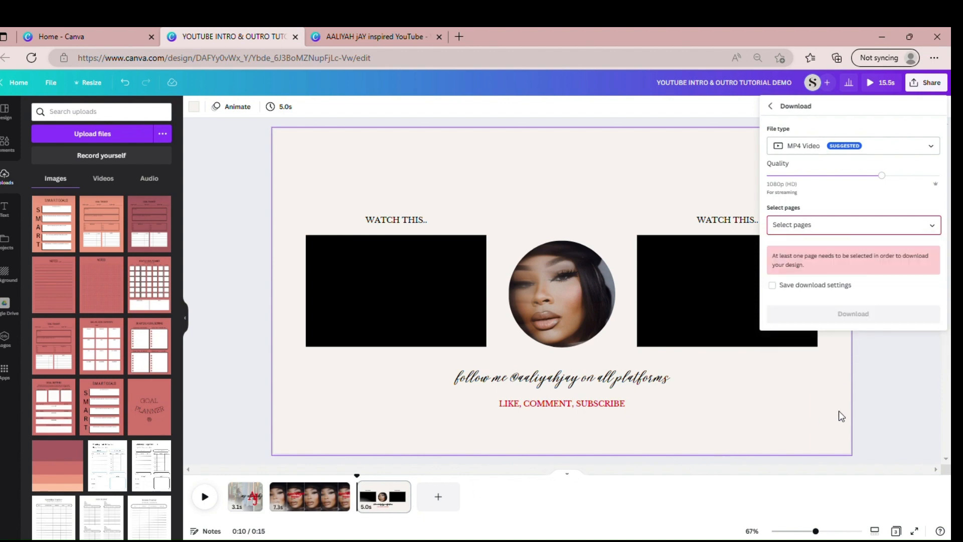
pyautogui.click(882, 389)
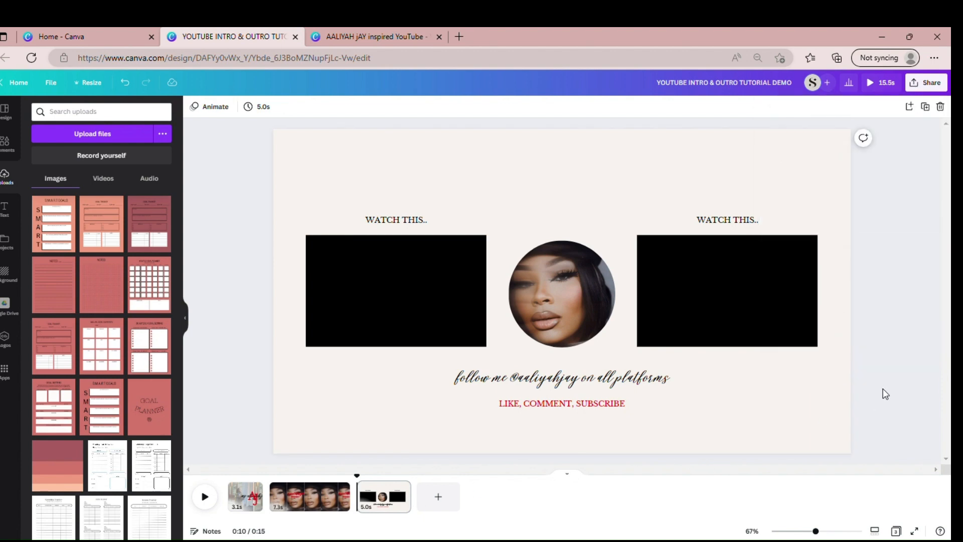